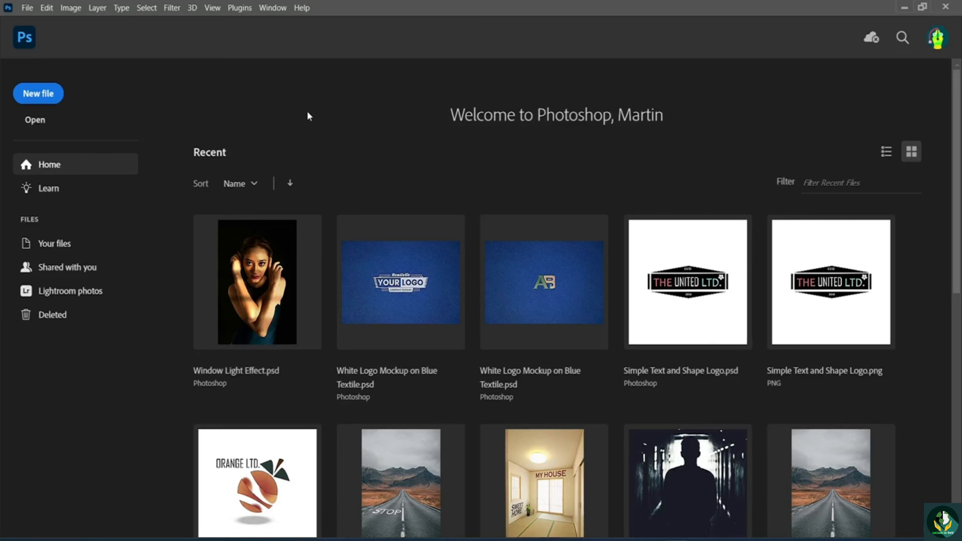
# Create a new 800 x 800 px RGB document with a white background, named Class Project 1
pyautogui.click(39, 102)
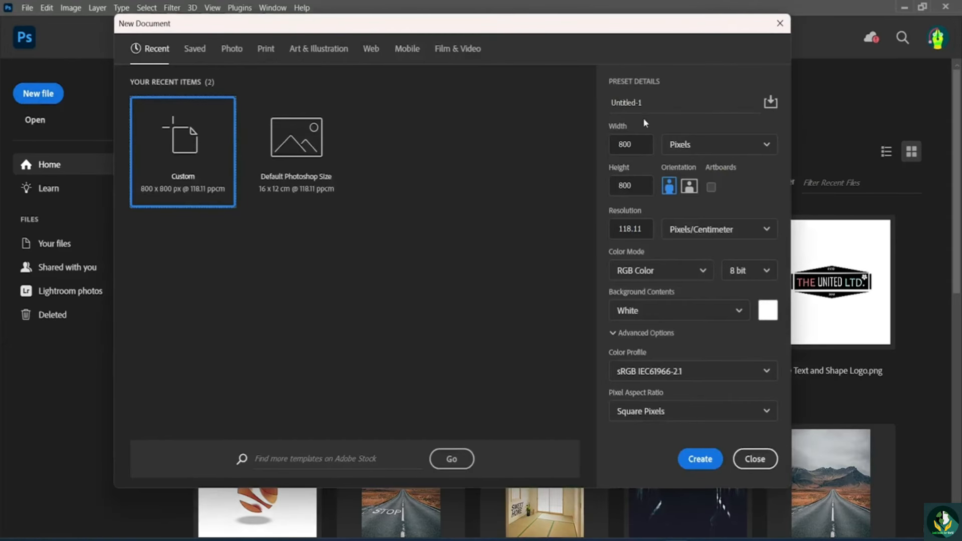
pyautogui.click(548, 103)
pyautogui.moveTo(644, 102); pyautogui.dragTo(588, 94)
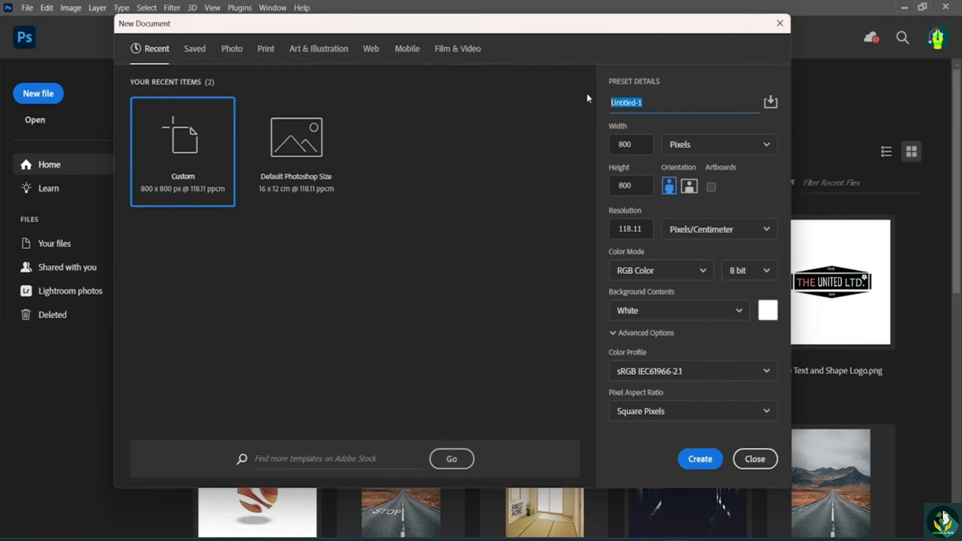
pyautogui.write('d')
pyautogui.press('BackSpace')
pyautogui.write('c')
pyautogui.press('BackSpace')
pyautogui.write('Clasx')
pyautogui.press('BackSpace')
pyautogui.write('s Project 1')
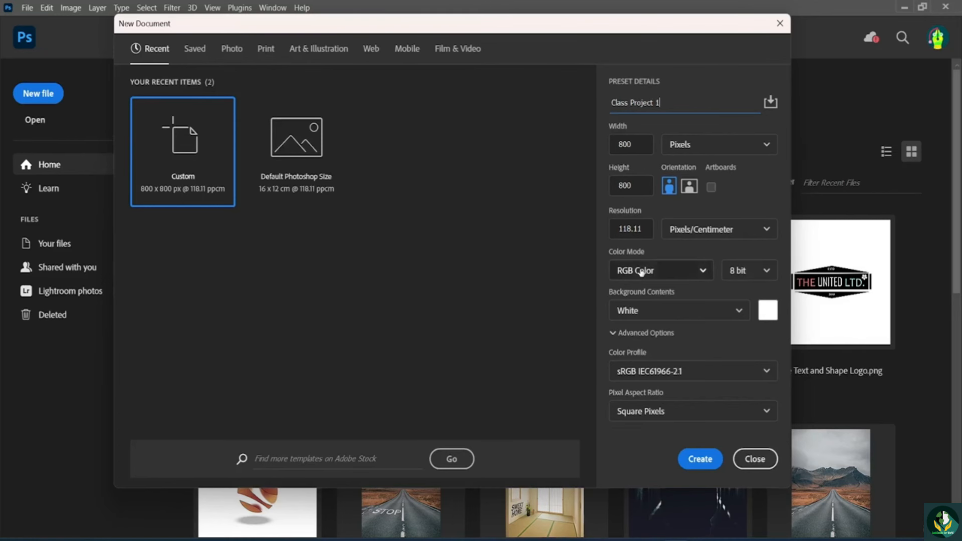
pyautogui.click(704, 467)
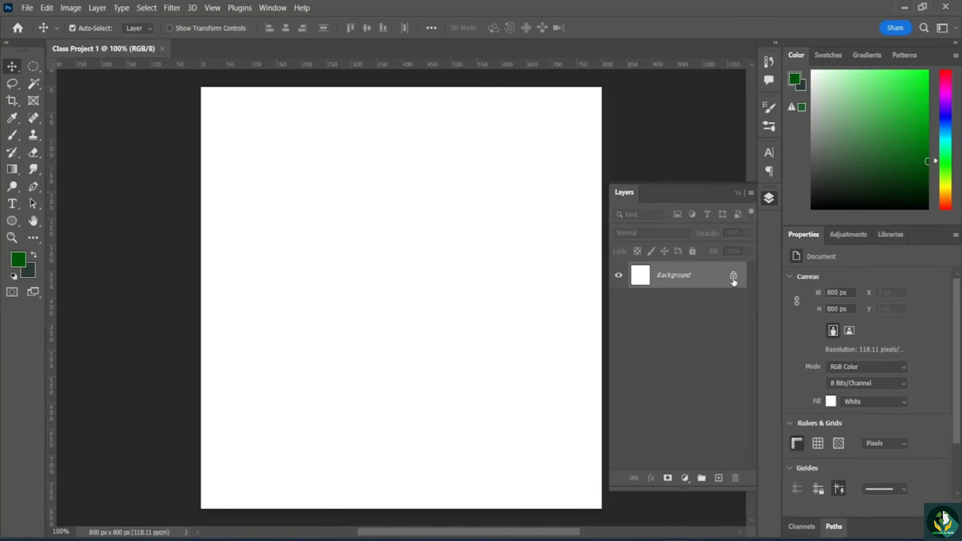
# Unlock the background layer and add a new empty layer above it
pyautogui.click(732, 282)
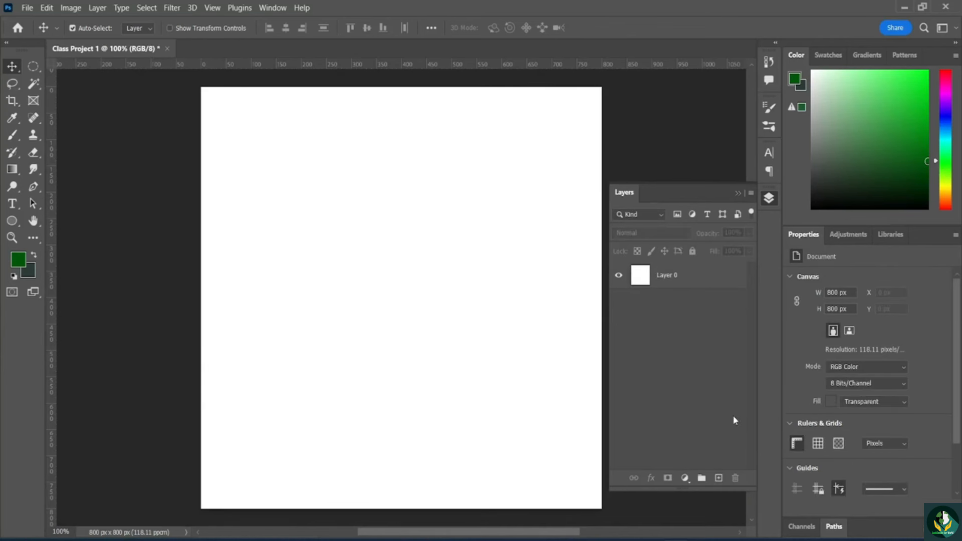
pyautogui.click(718, 479)
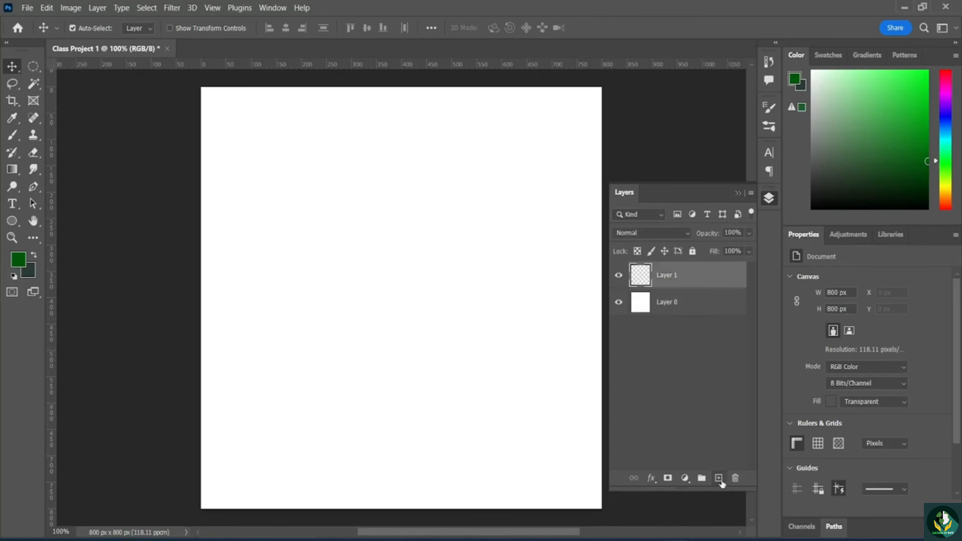
pyautogui.click(692, 389)
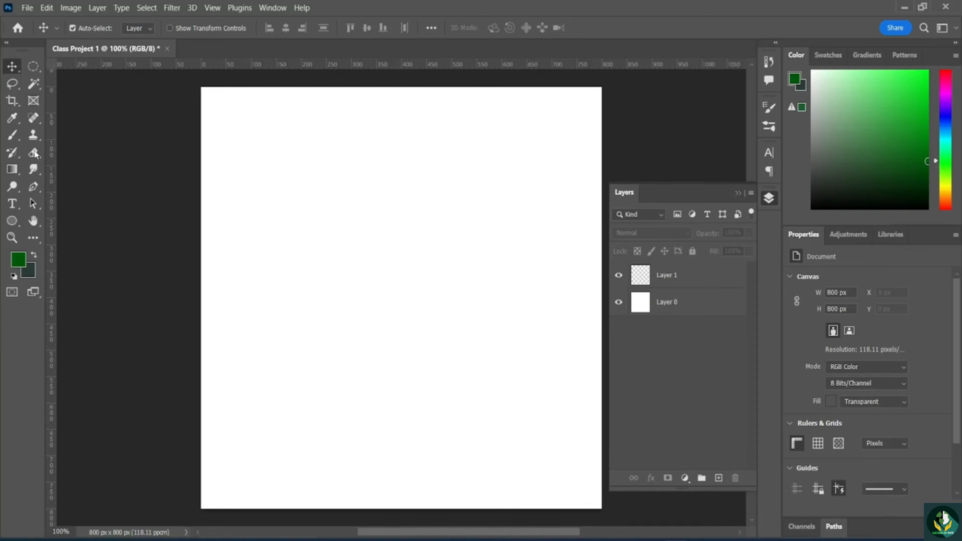
# Place a horizontal line of placeholder text on the canvas and move it toward the middle
pyautogui.click(13, 204)
pyautogui.rightClick(12, 204)
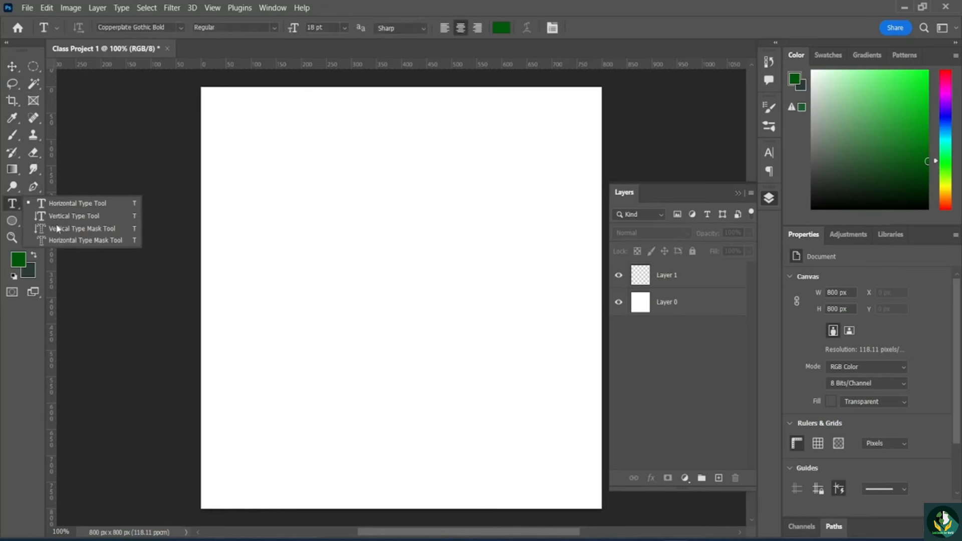
pyautogui.click(94, 203)
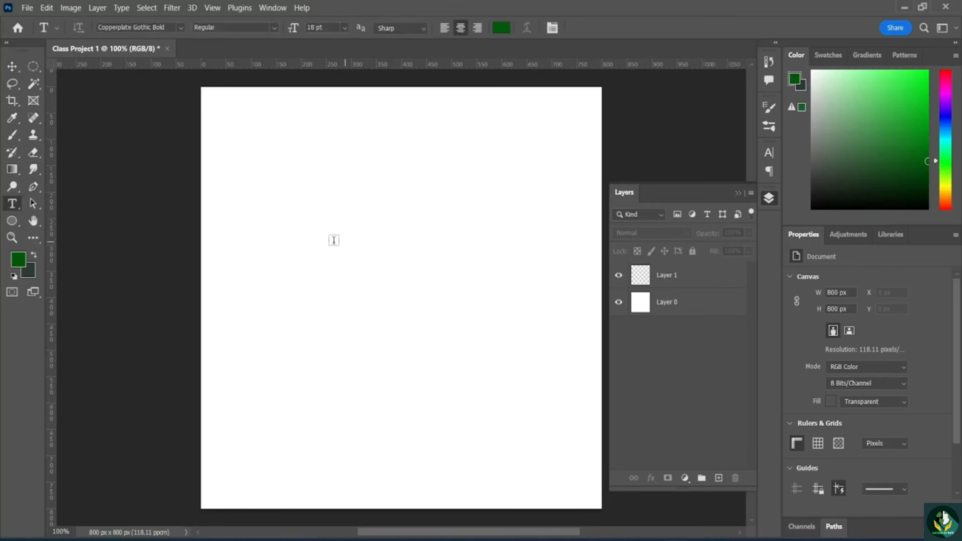
pyautogui.click(331, 238)
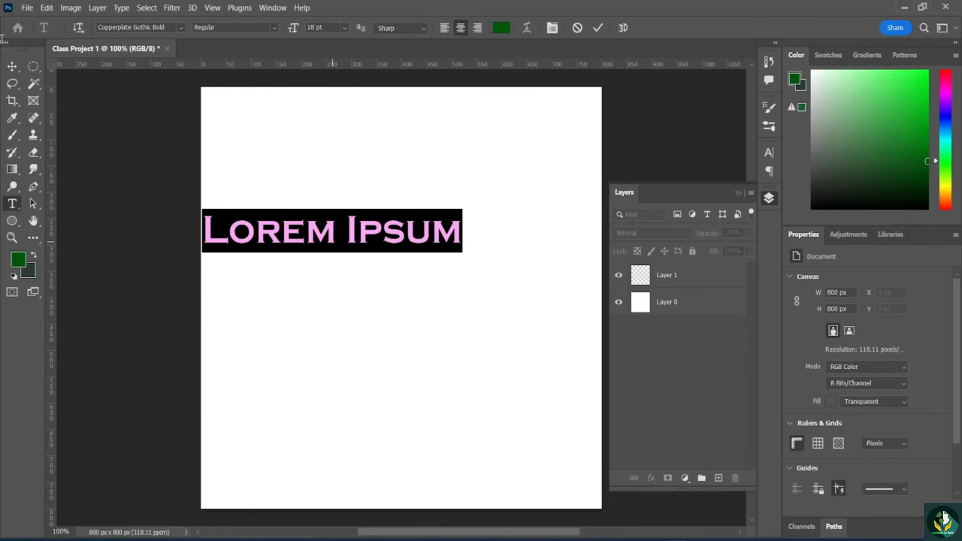
pyautogui.click(13, 67)
pyautogui.moveTo(351, 237); pyautogui.dragTo(414, 277)
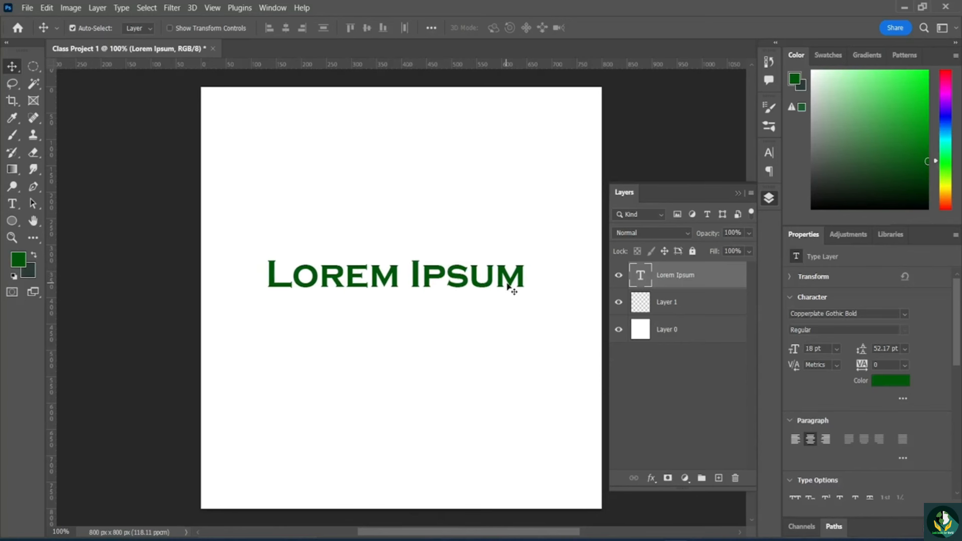
# Replace the placeholder text with "arcade textiles"
pyautogui.press('t')
pyautogui.tripleClick(521, 274)
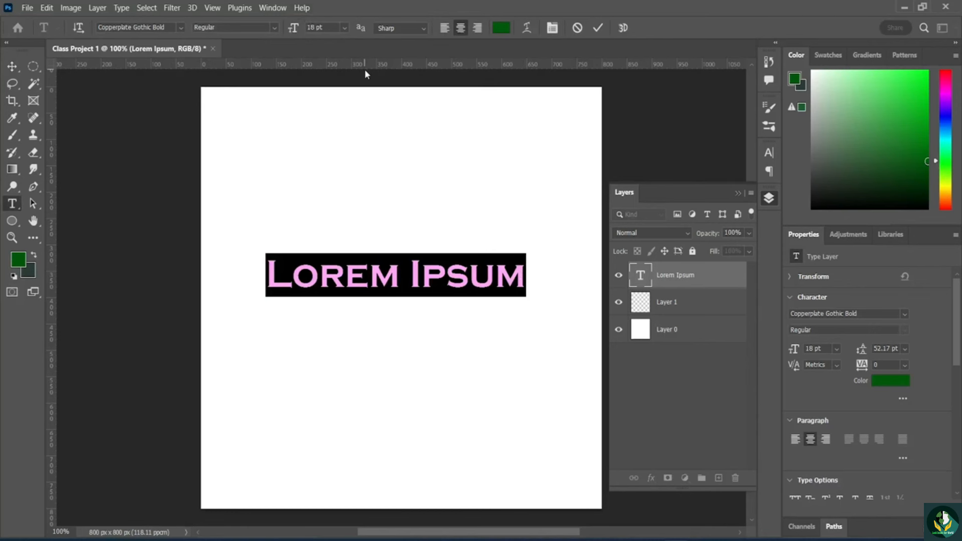
pyautogui.write('a')
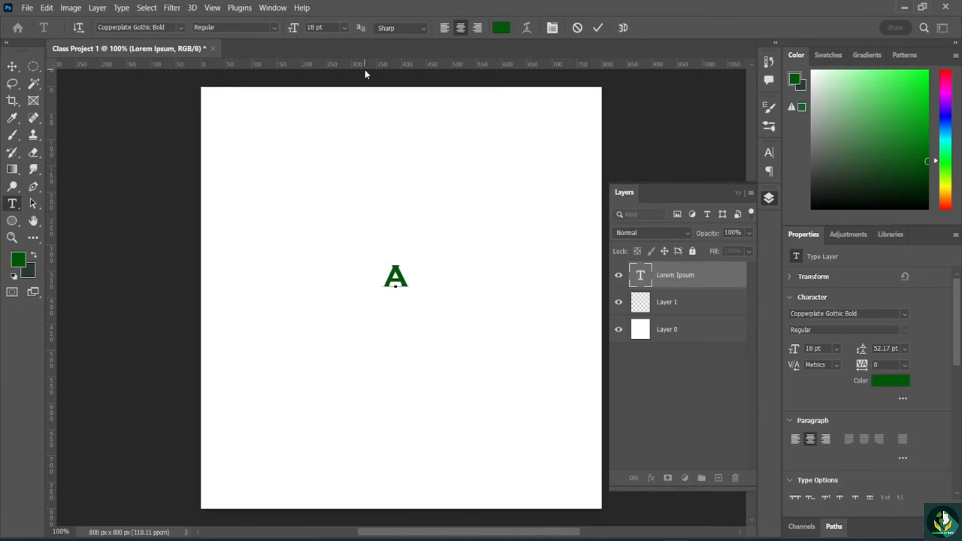
pyautogui.write('rca')
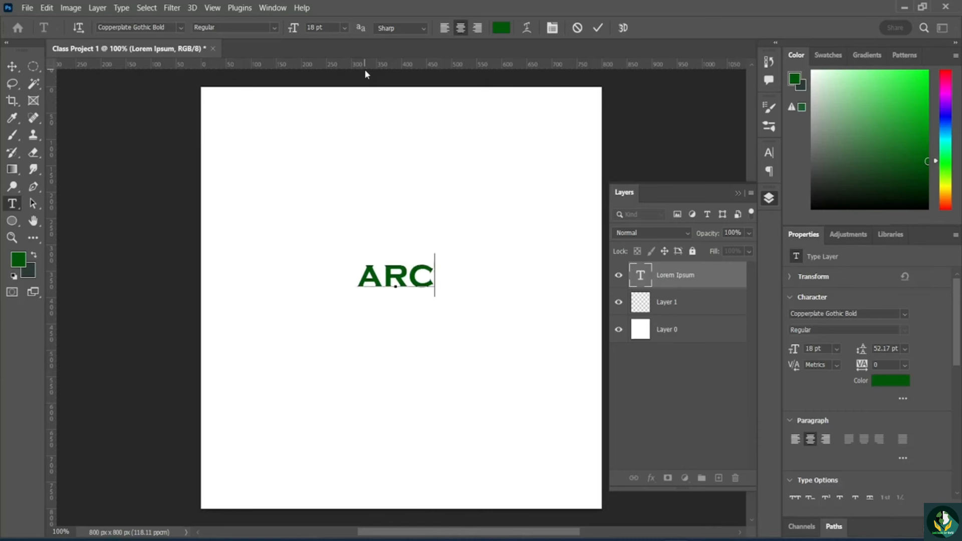
pyautogui.write('de tex')
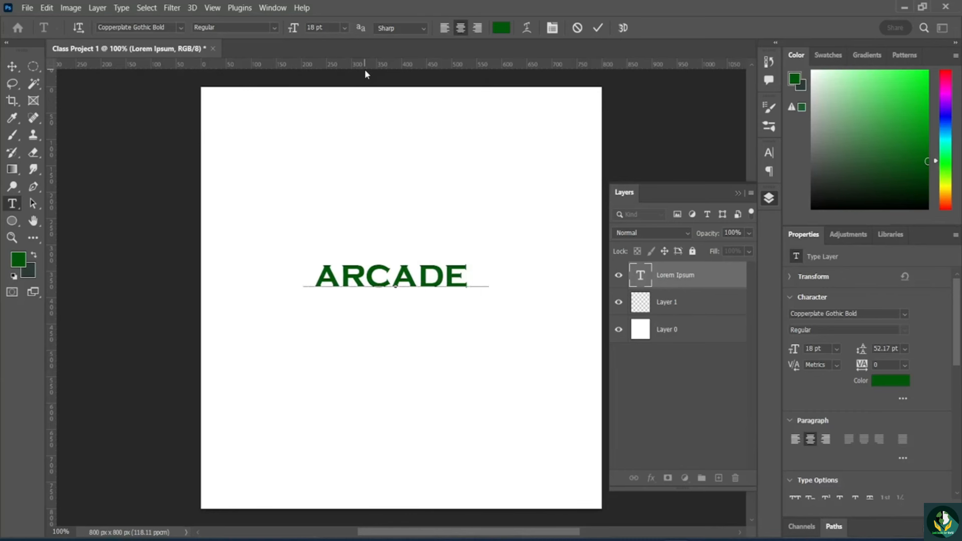
pyautogui.write('t')
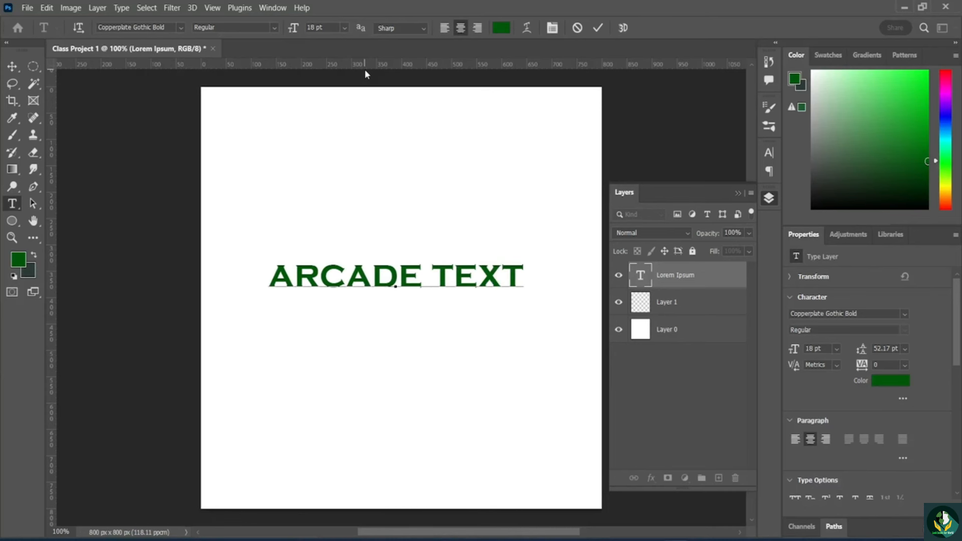
pyautogui.write('iles')
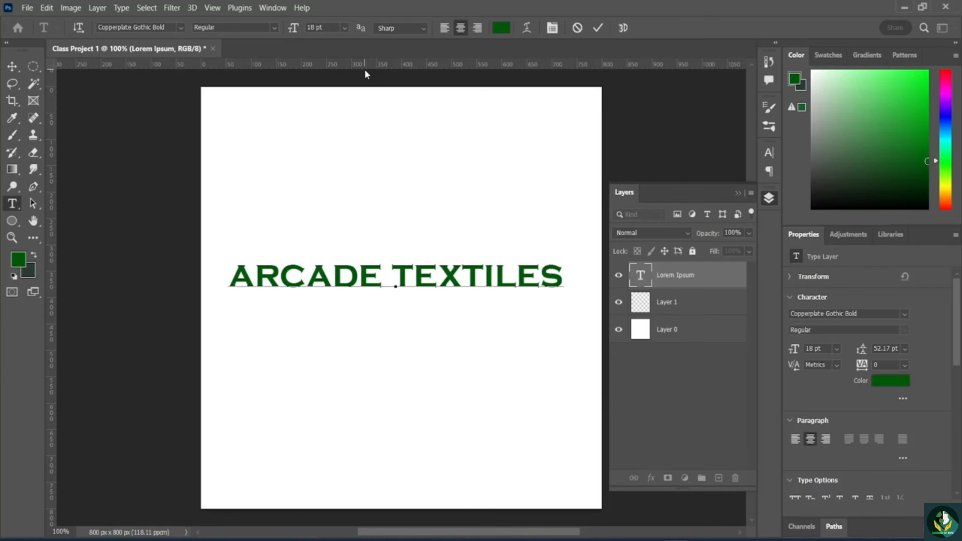
pyautogui.click(12, 66)
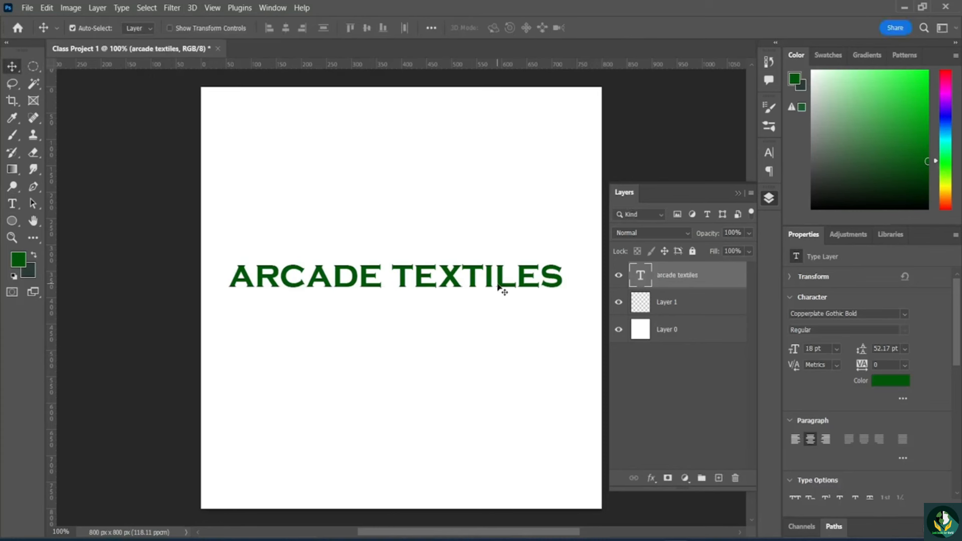
# Scale the arcade textiles text down to about 65% and centre it on the canvas at 400, 400 px
pyautogui.hotkey('ctrl', 't')
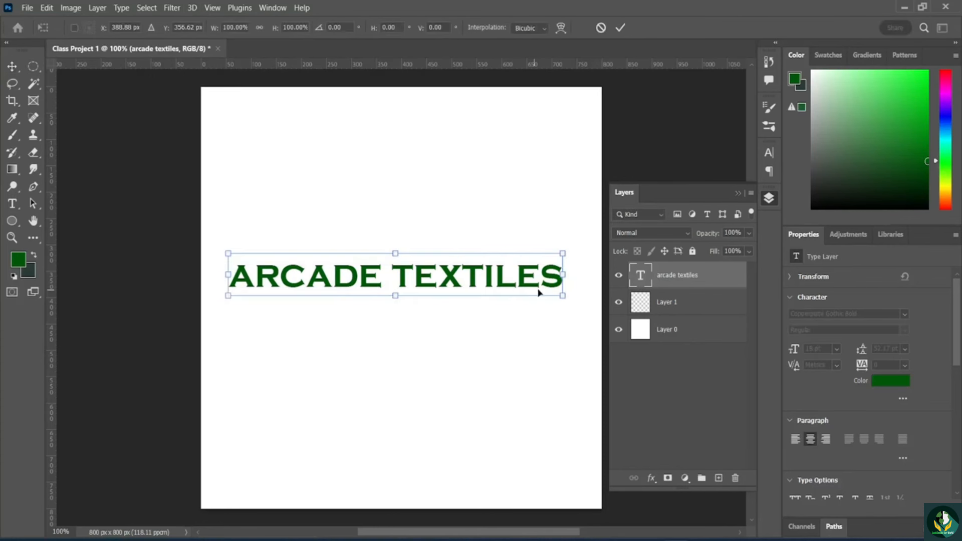
pyautogui.moveTo(562, 296); pyautogui.dragTo(454, 245)
pyautogui.moveTo(454, 246); pyautogui.dragTo(445, 249)
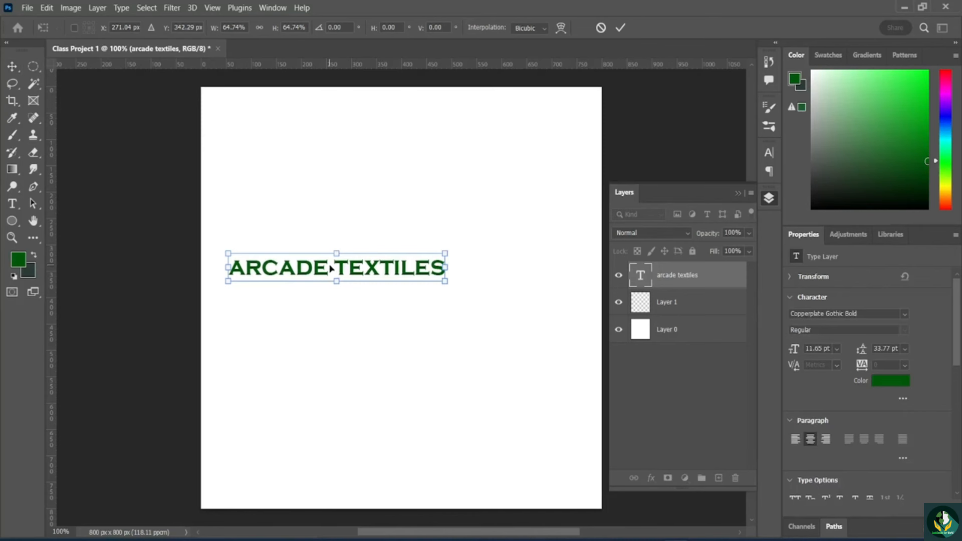
pyautogui.moveTo(331, 269); pyautogui.dragTo(394, 296)
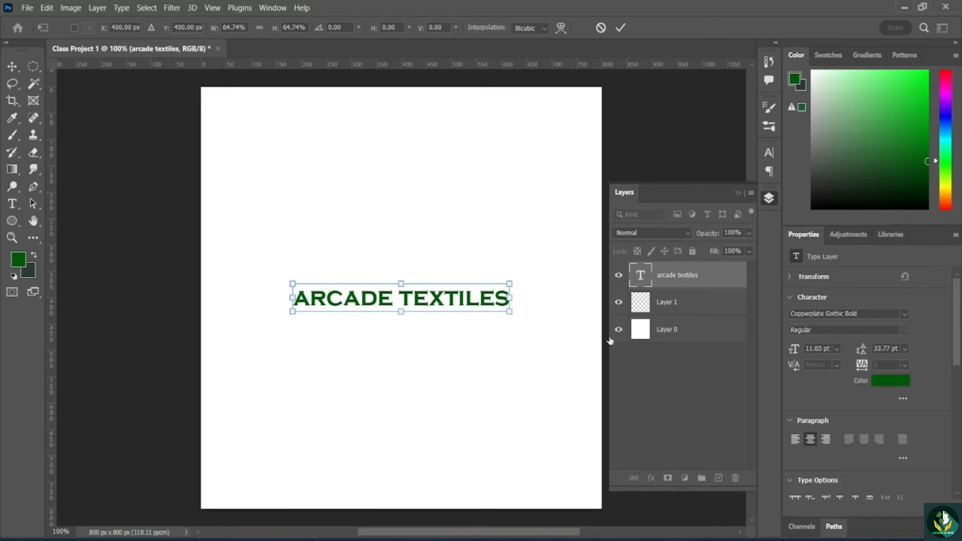
pyautogui.click(620, 27)
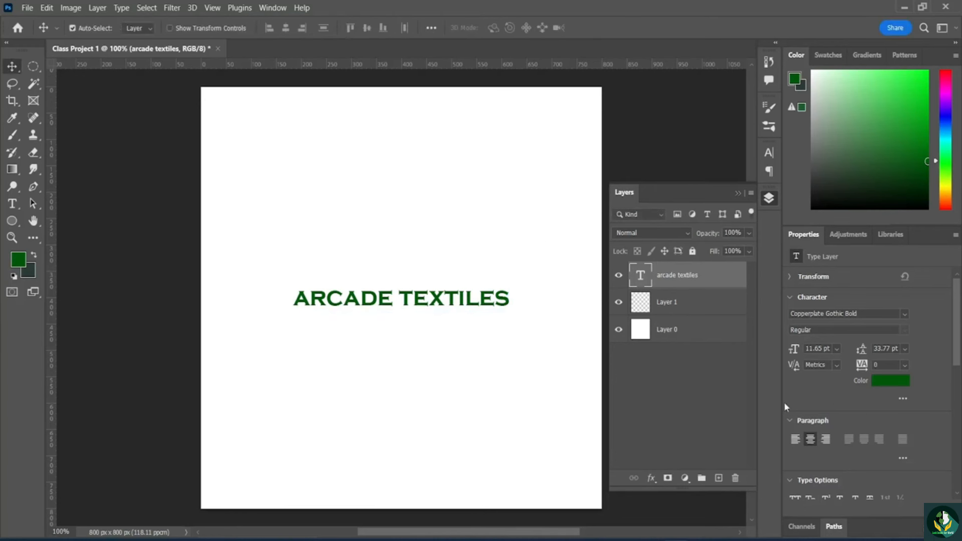
# Set the arcade textiles text in Bernard MT Condensed and make it all caps
pyautogui.doubleClick(510, 301)
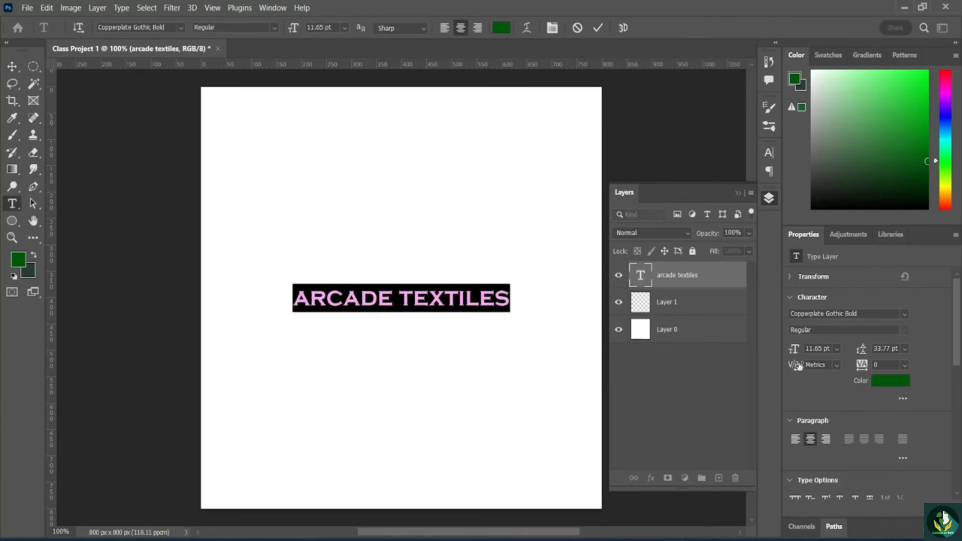
pyautogui.click(905, 314)
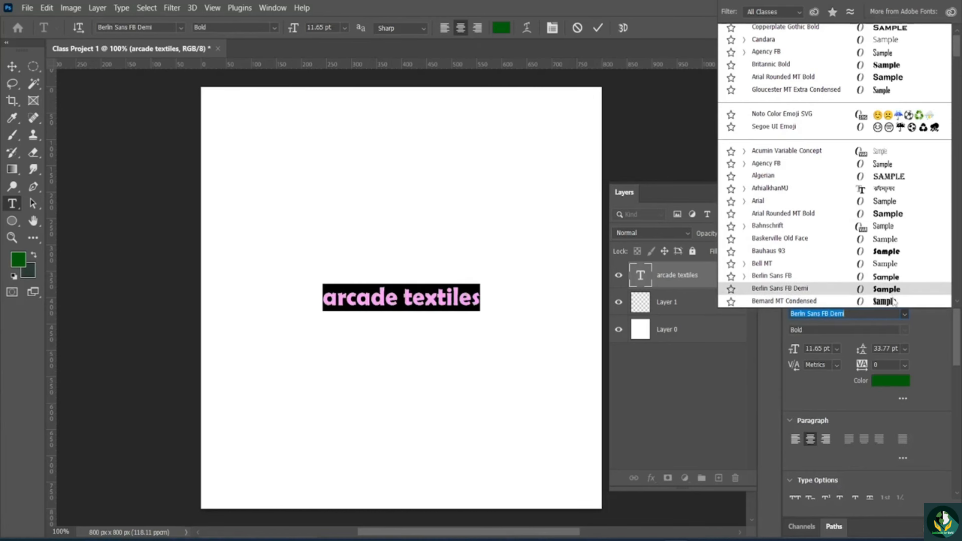
pyautogui.click(895, 306)
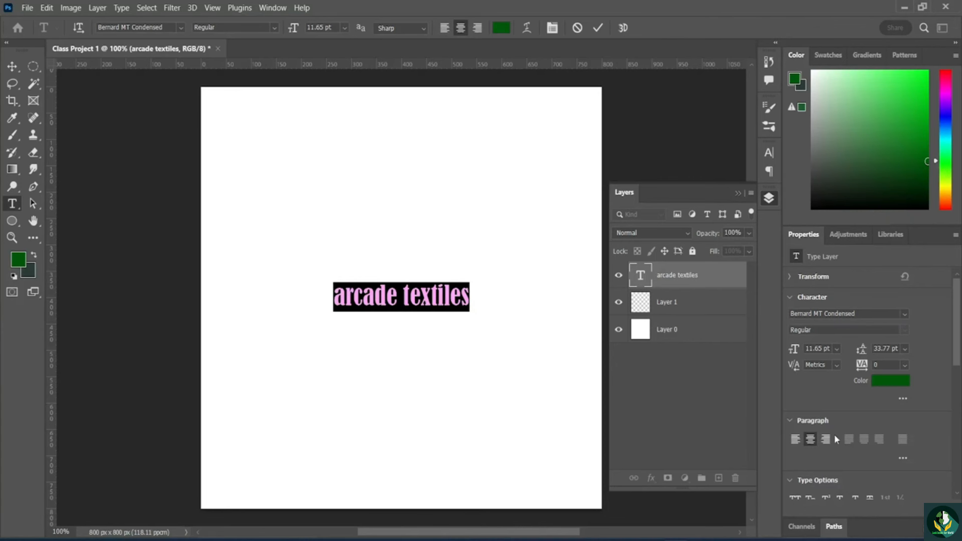
pyautogui.scroll(-2, 836, 434)
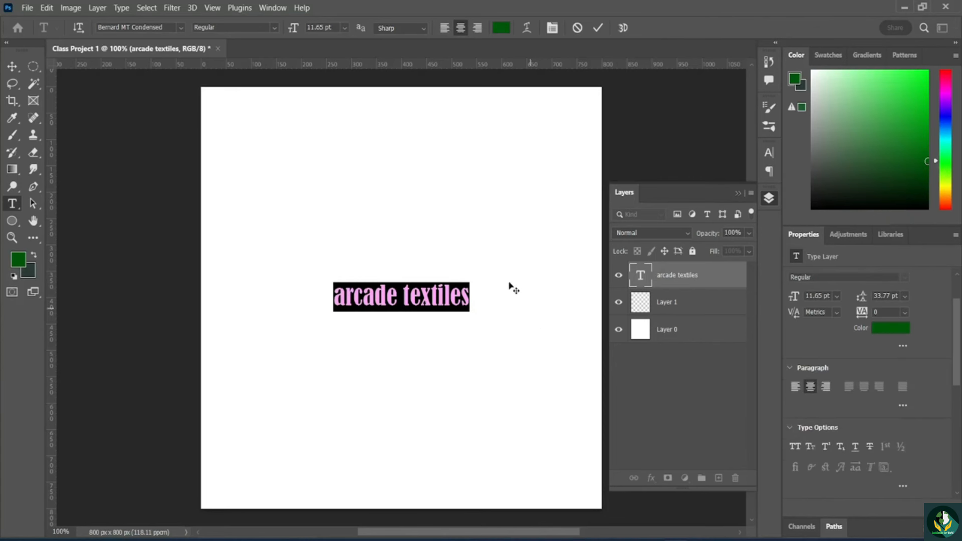
pyautogui.click(795, 446)
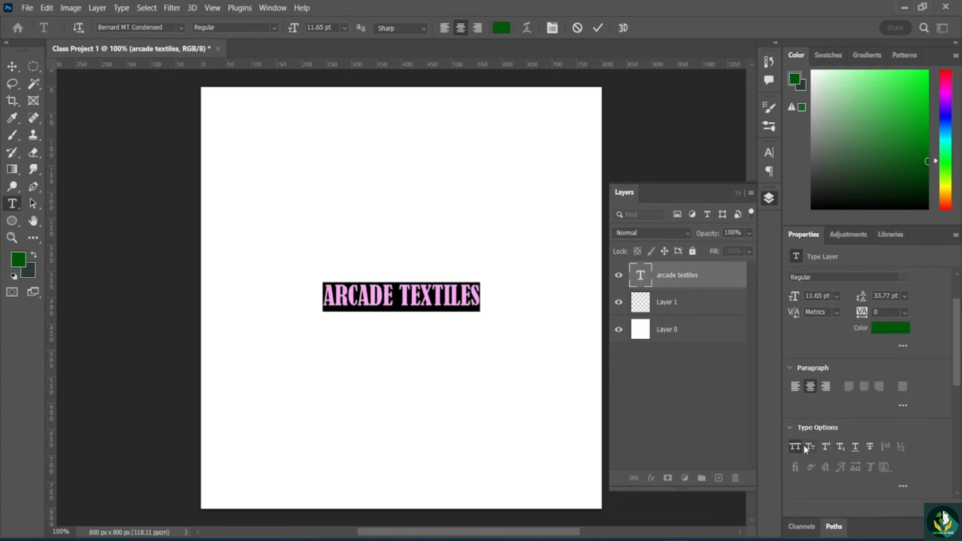
# Widen the letter spacing of the arcade textiles text to a tracking of 100
pyautogui.click(903, 347)
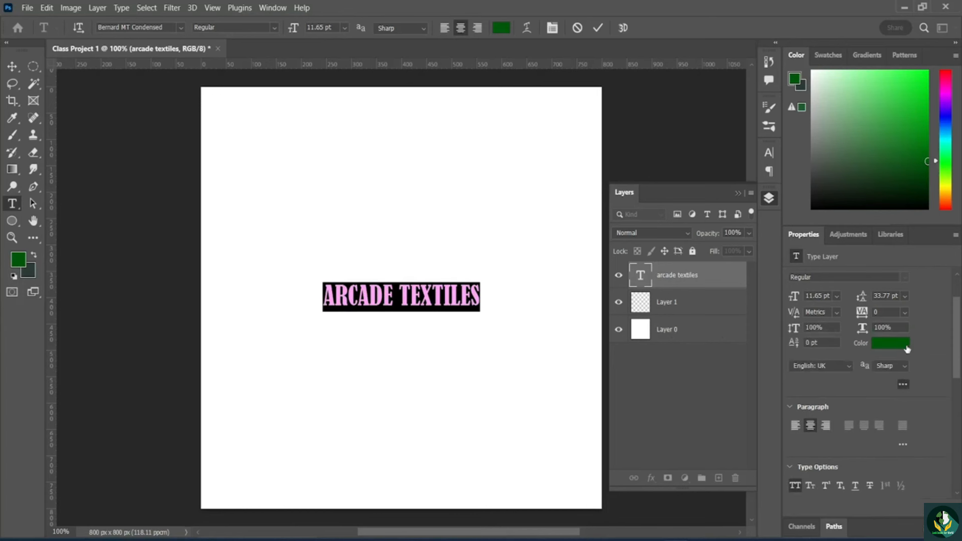
pyautogui.click(904, 312)
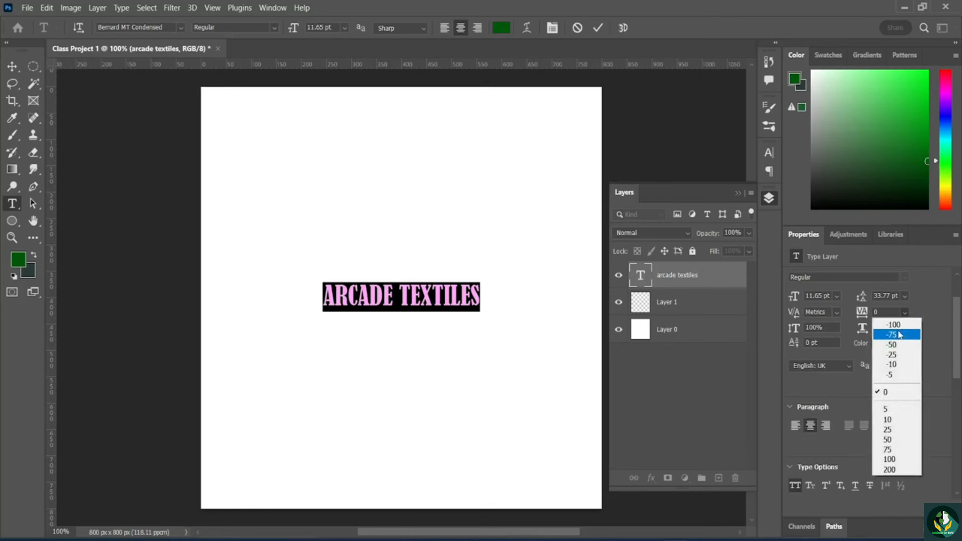
pyautogui.click(888, 408)
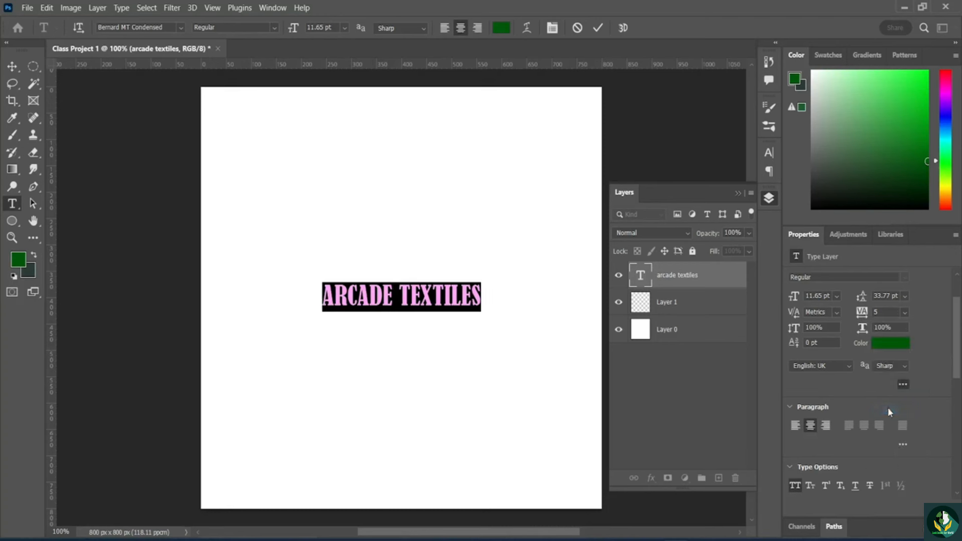
pyautogui.moveTo(861, 312); pyautogui.dragTo(863, 318)
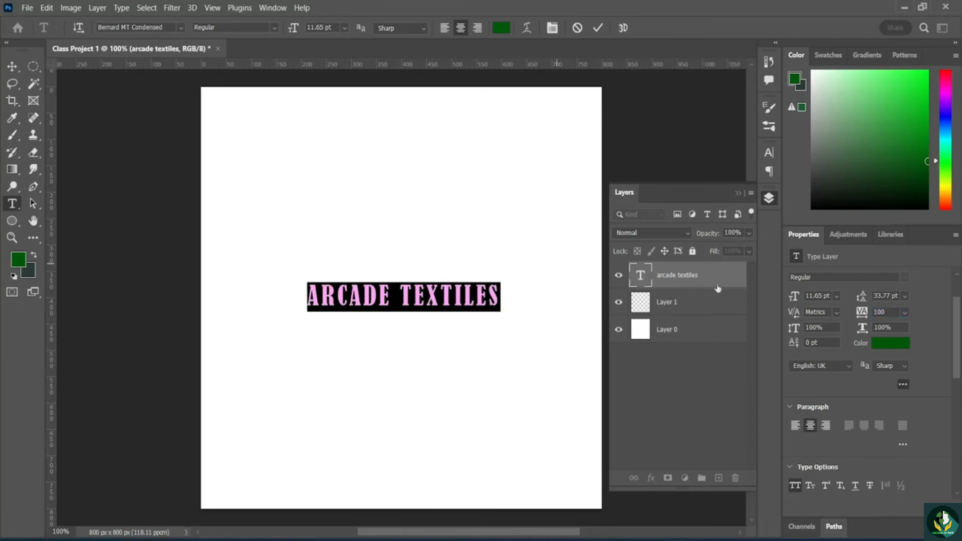
# Change the arcade textiles text colour to black (000000) and commit the text edits
pyautogui.click(884, 345)
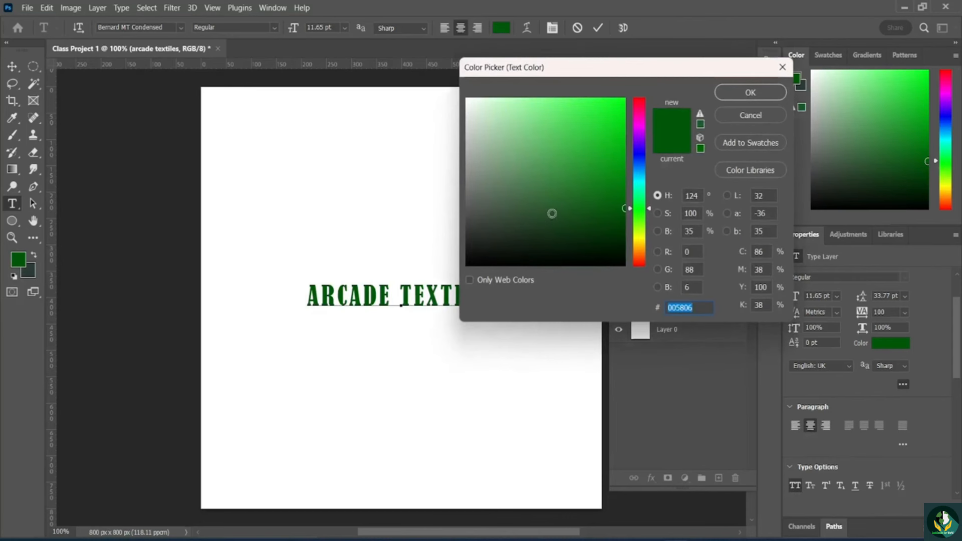
pyautogui.moveTo(552, 213); pyautogui.dragTo(472, 288)
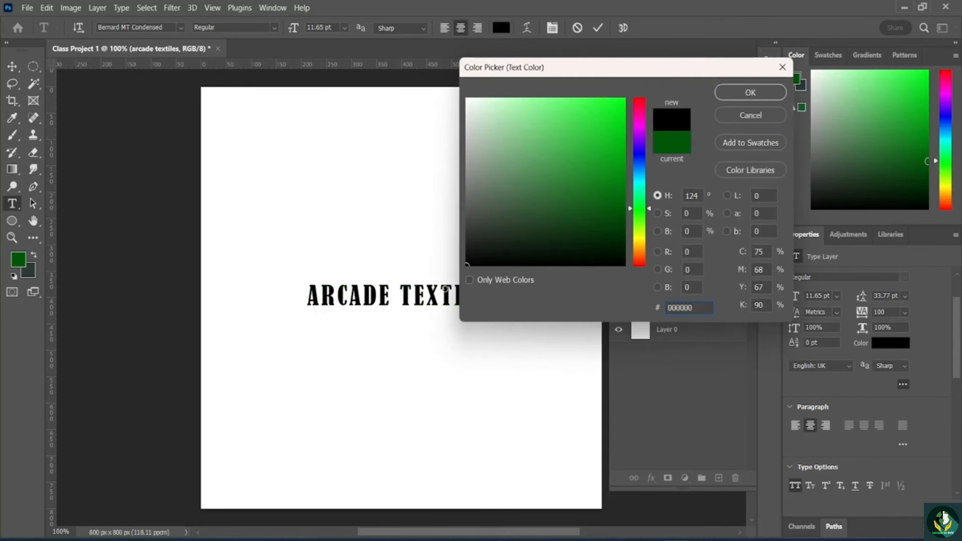
pyautogui.click(750, 93)
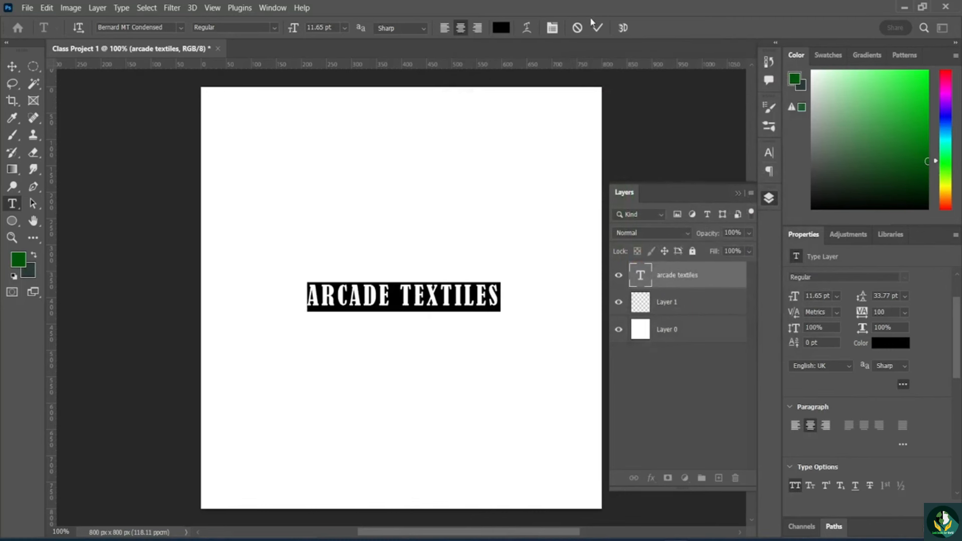
pyautogui.click(599, 28)
pyautogui.press('v')
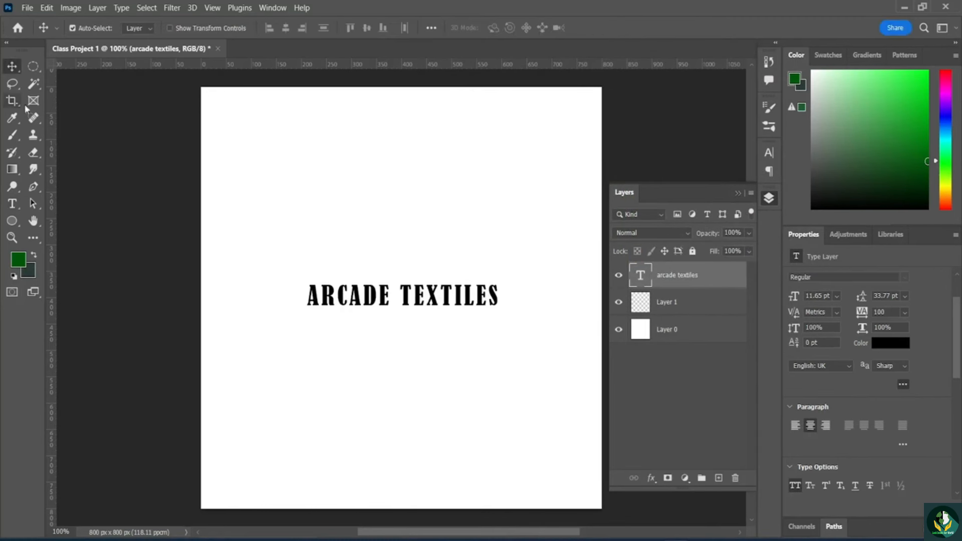
# Draw a rectangle shape about 418 x 92 px covering the ARCADE TEXTILES text, with nothing else selected
pyautogui.click(660, 392)
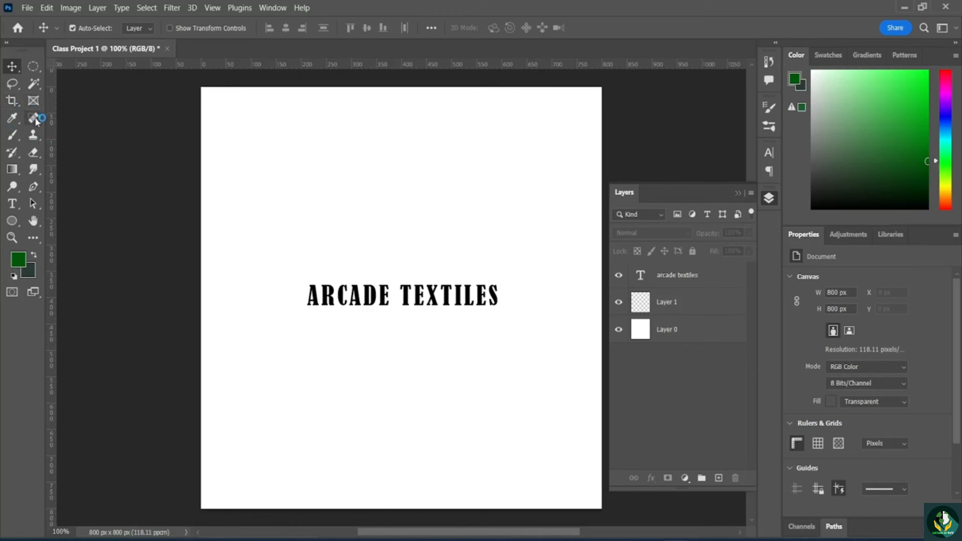
pyautogui.click(12, 221)
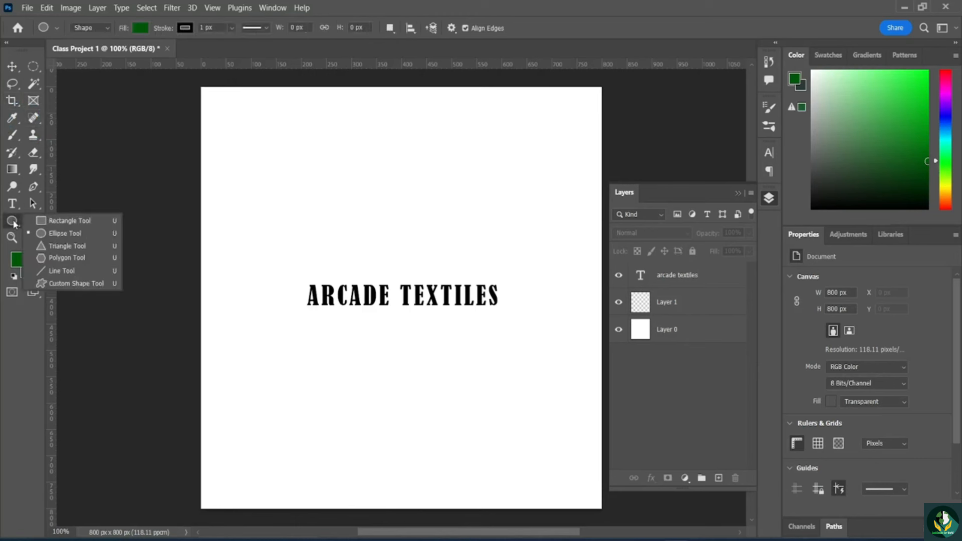
pyautogui.click(63, 222)
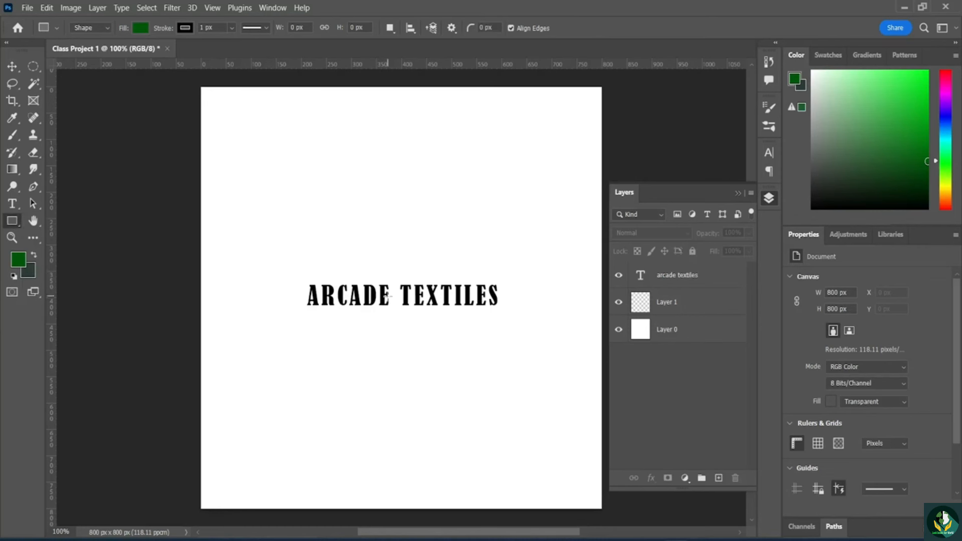
pyautogui.moveTo(299, 270); pyautogui.dragTo(508, 318)
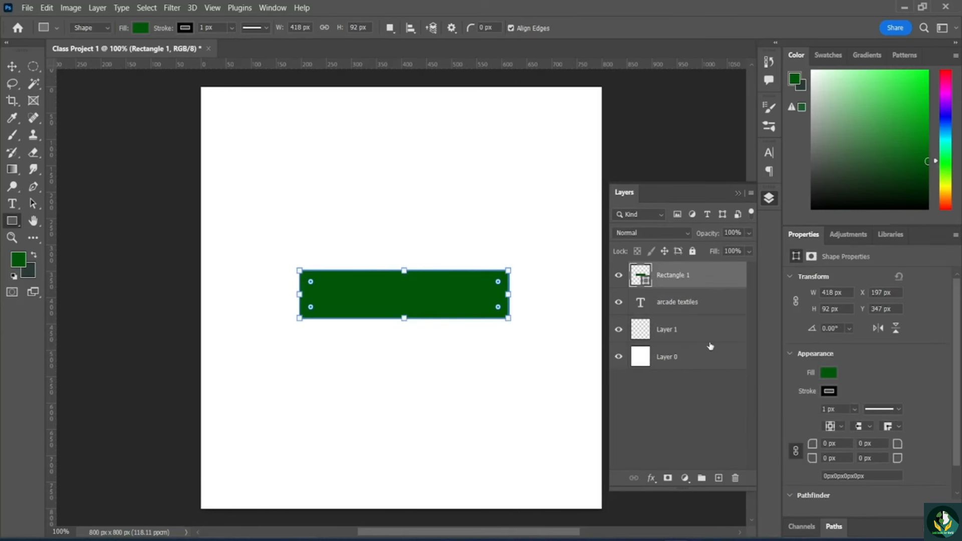
# Set the rectangle's stroke width to 0 px and fill it with the recently used pale yellow
pyautogui.click(854, 408)
pyautogui.moveTo(861, 425); pyautogui.dragTo(796, 425)
pyautogui.click(829, 372)
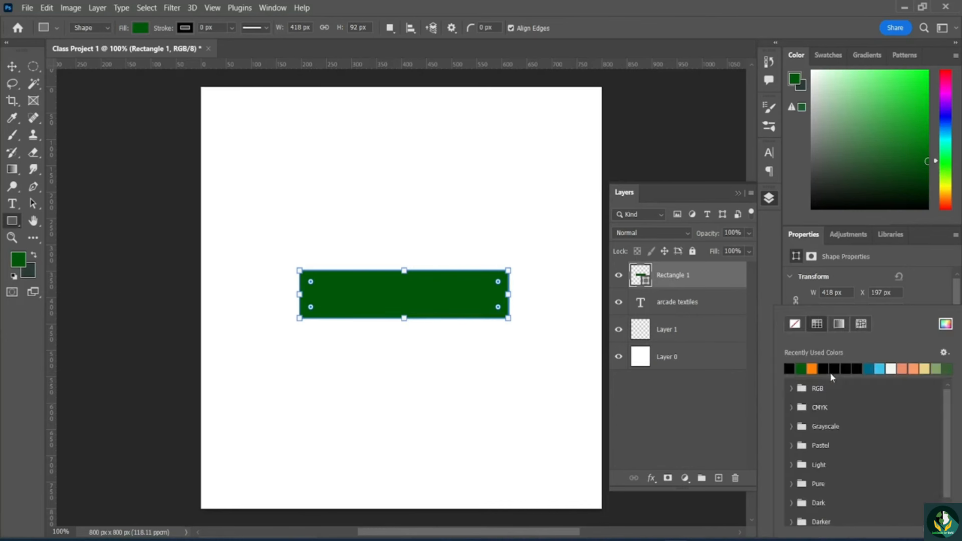
pyautogui.click(924, 368)
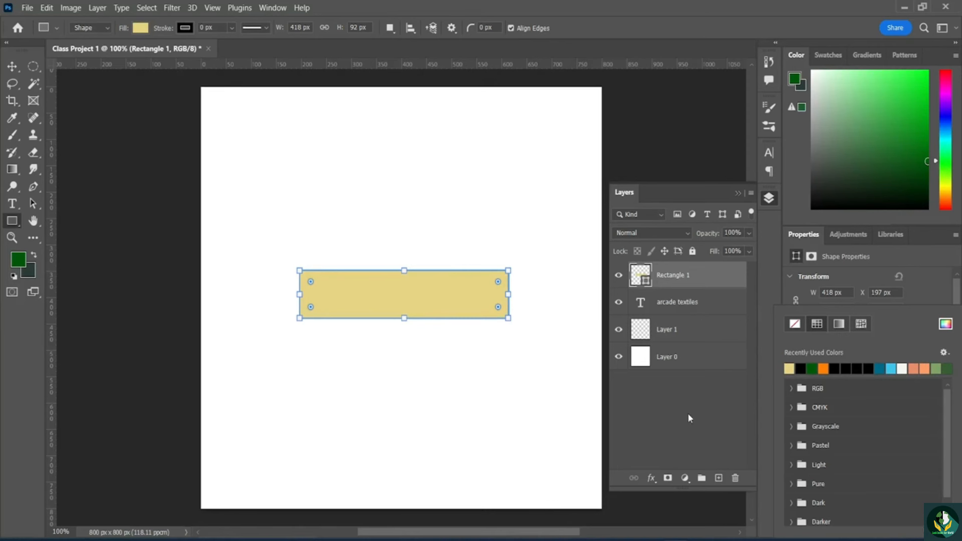
# Place the rectangle's layer beneath the arcade textiles text layer and round all its corners to 30 px
pyautogui.moveTo(684, 279); pyautogui.dragTo(683, 319)
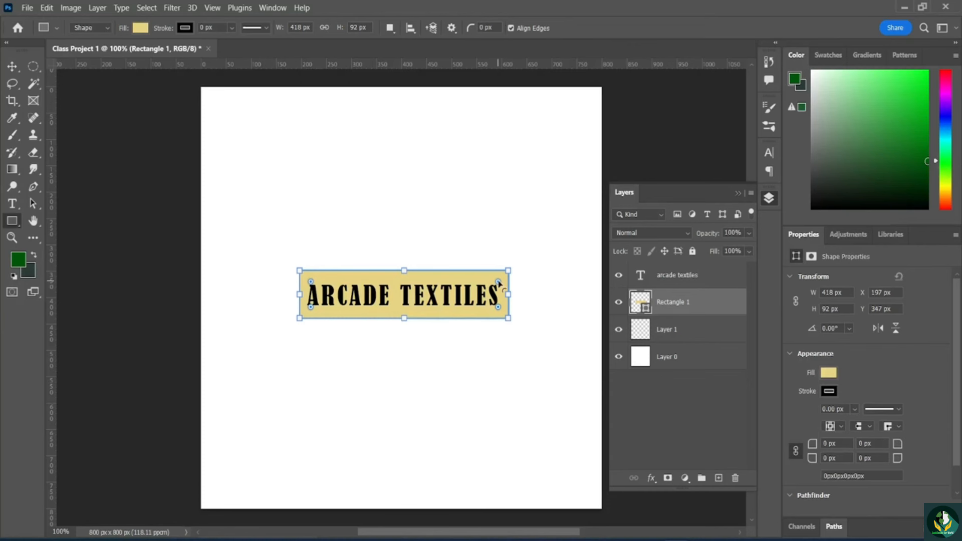
pyautogui.moveTo(498, 282); pyautogui.dragTo(496, 290)
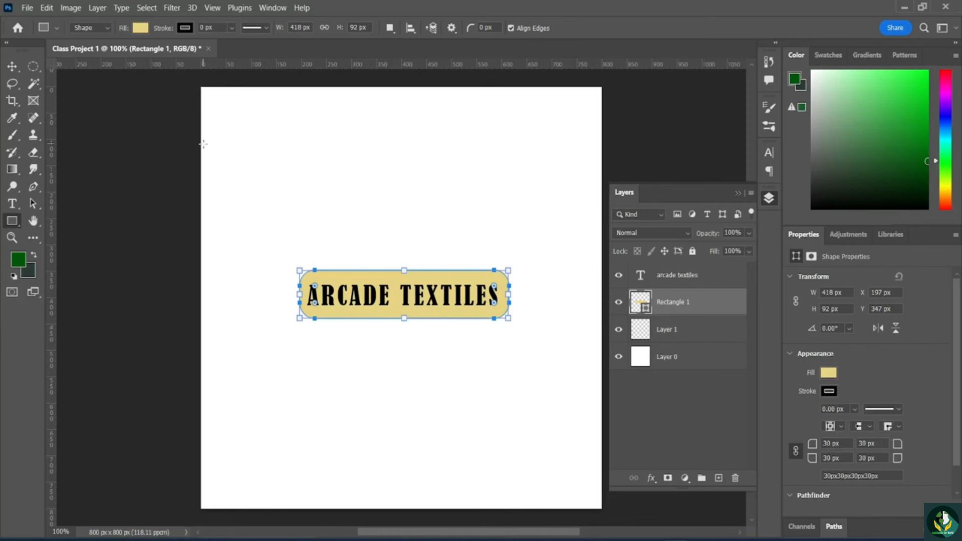
# Move the rounded rectangle to X 193 px, Y 349 px so it is centred behind the ARCADE TEXTILES text
pyautogui.click(12, 66)
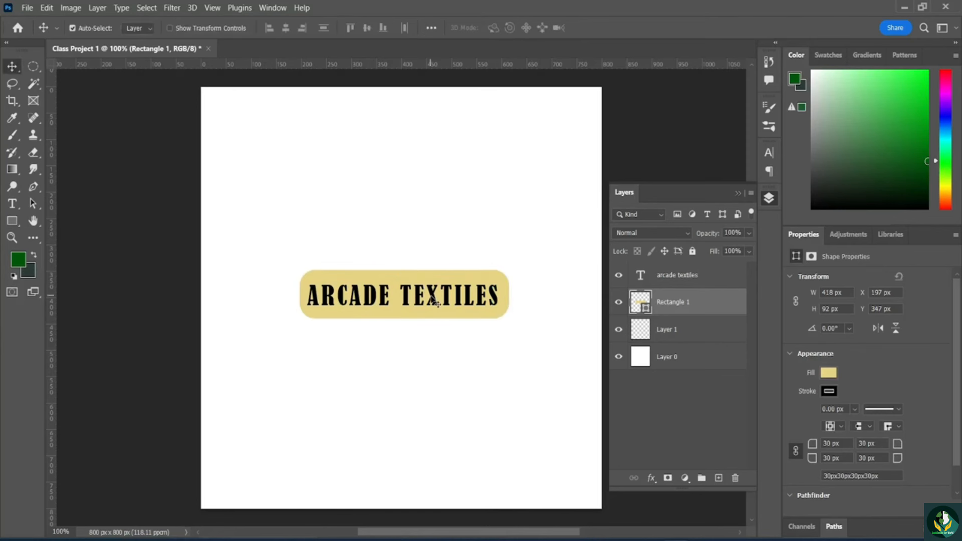
pyautogui.moveTo(455, 318); pyautogui.dragTo(448, 296)
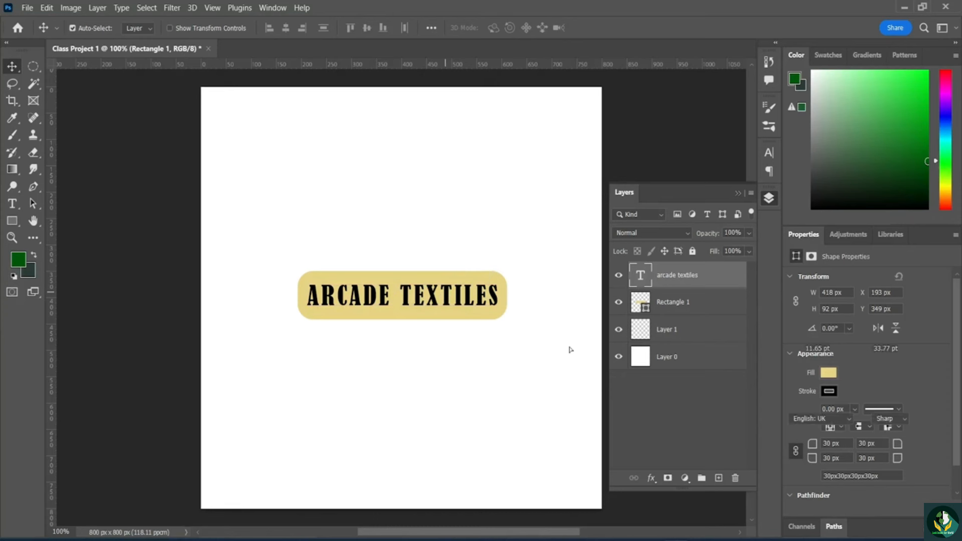
pyautogui.click(571, 345)
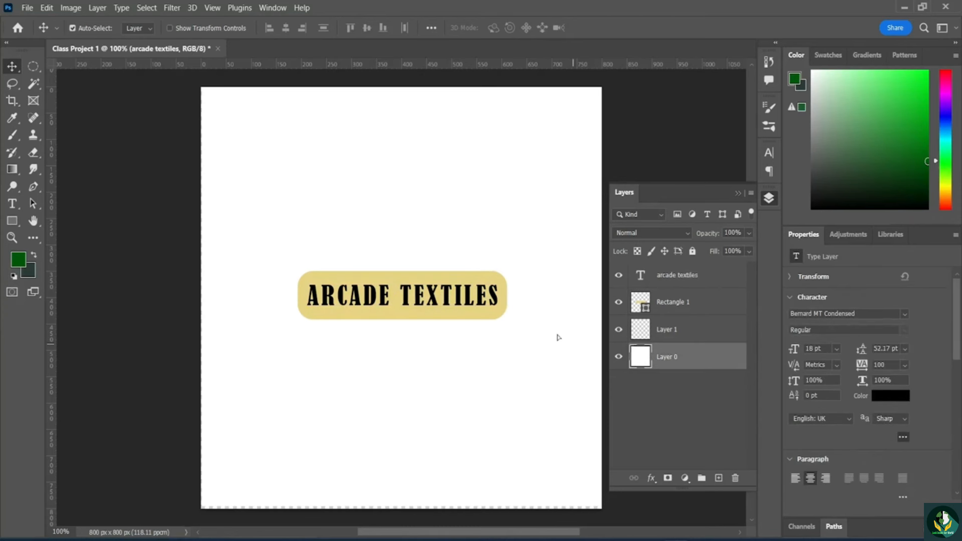
# Give the rounded rectangle behind the text a black stroke 0.5 px wide
pyautogui.click(388, 315)
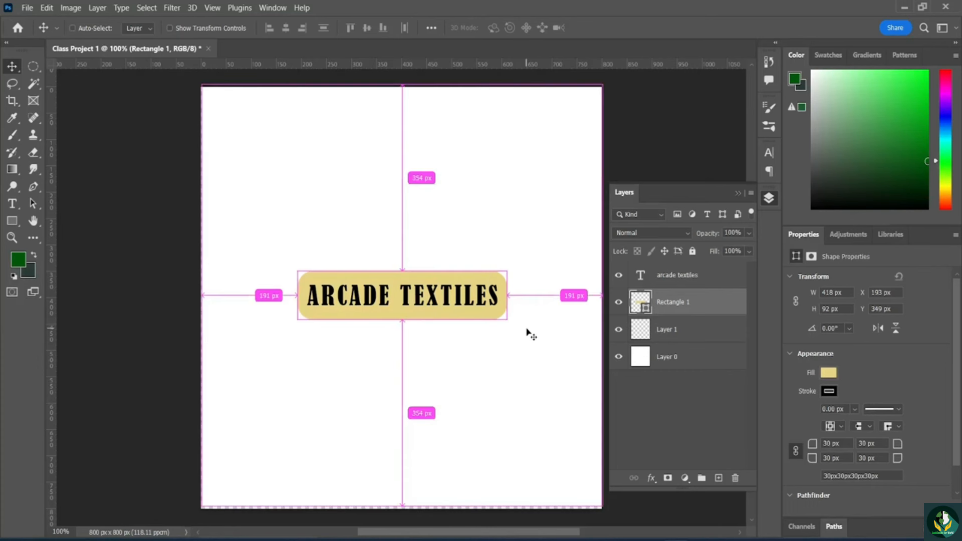
pyautogui.hotkey('ctrl', 't')
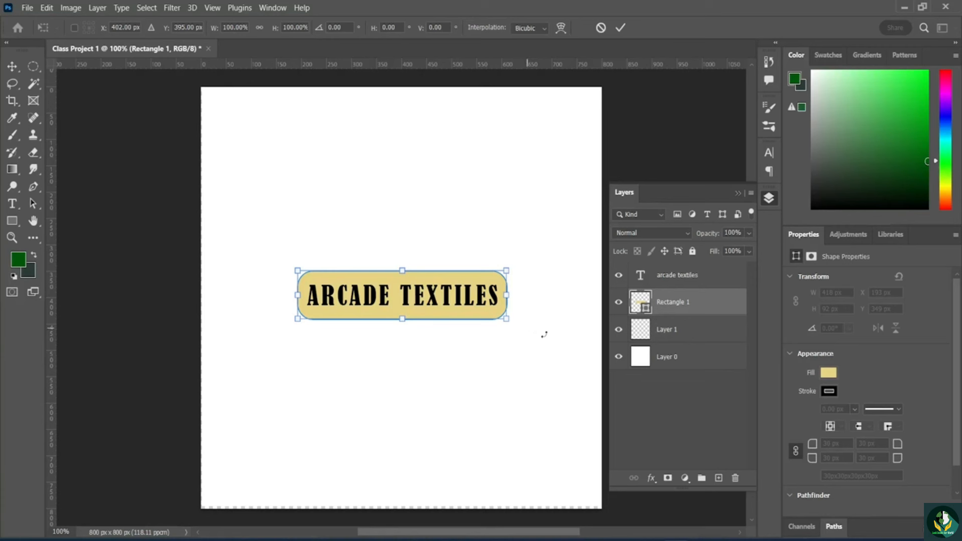
pyautogui.scroll(-2, 858, 418)
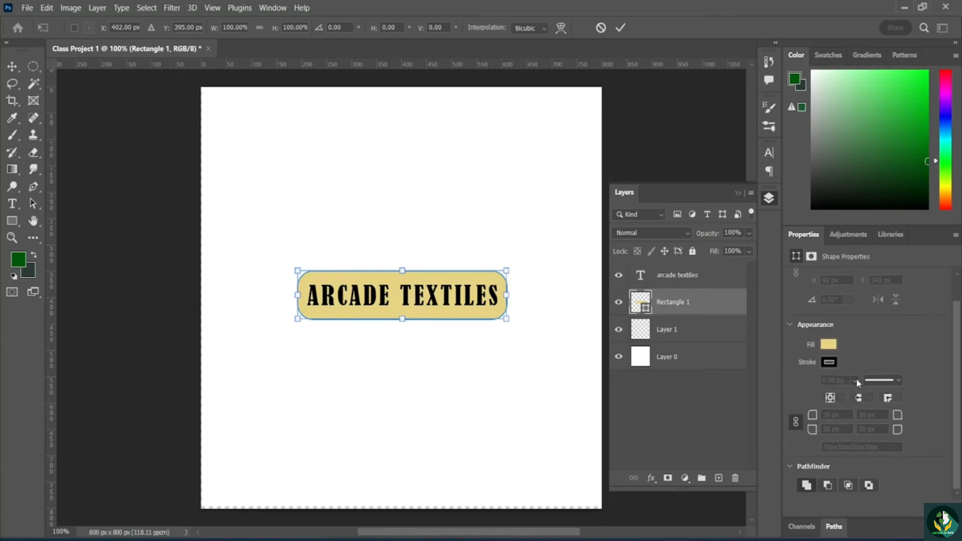
pyautogui.click(620, 28)
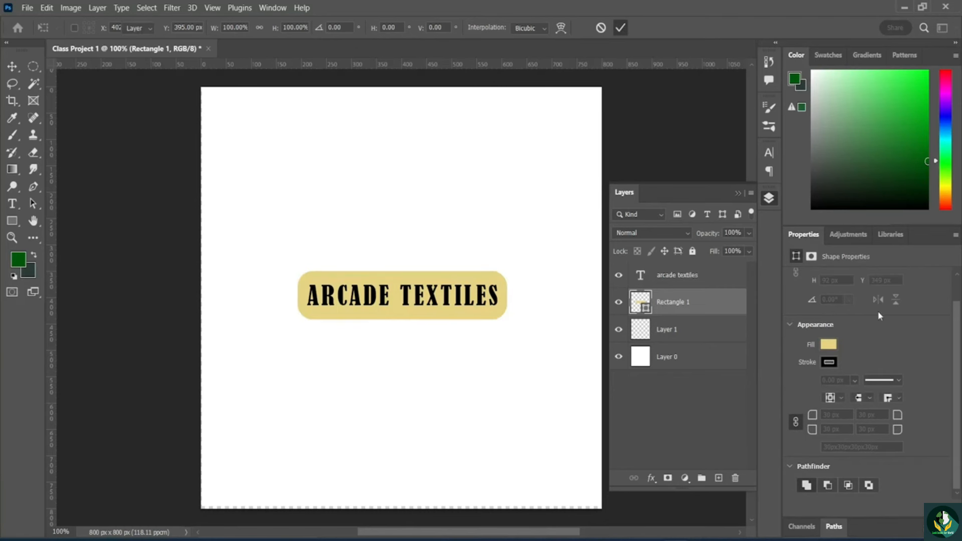
pyautogui.click(855, 381)
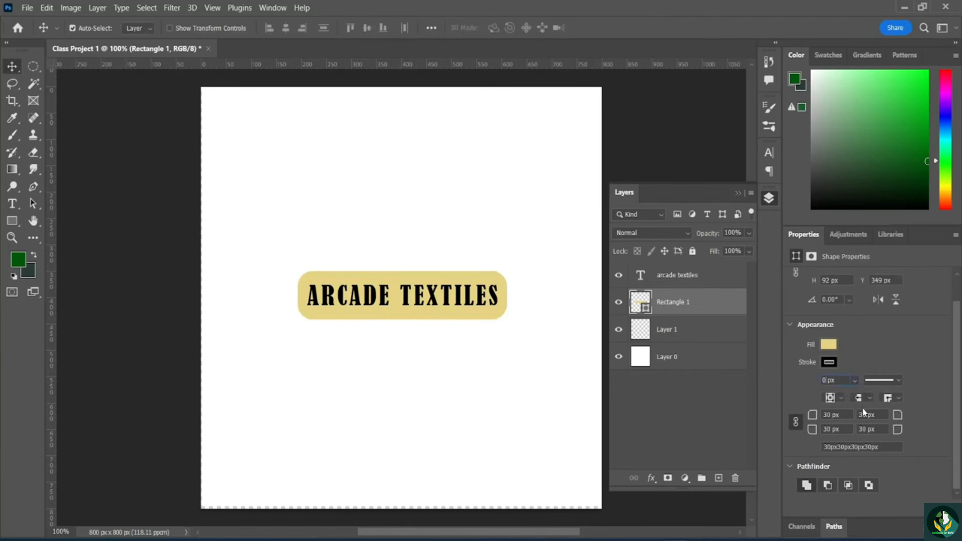
pyautogui.write('.5')
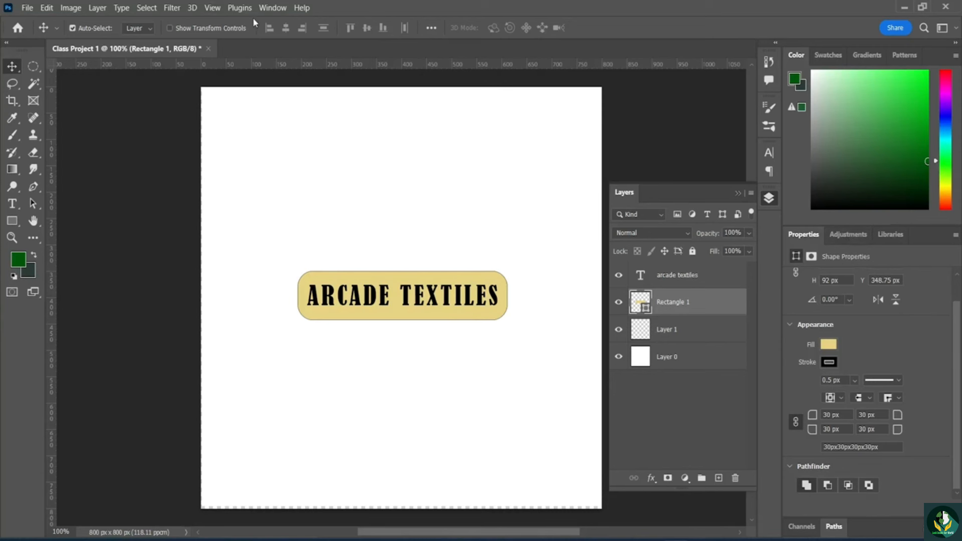
pyautogui.click(267, 9)
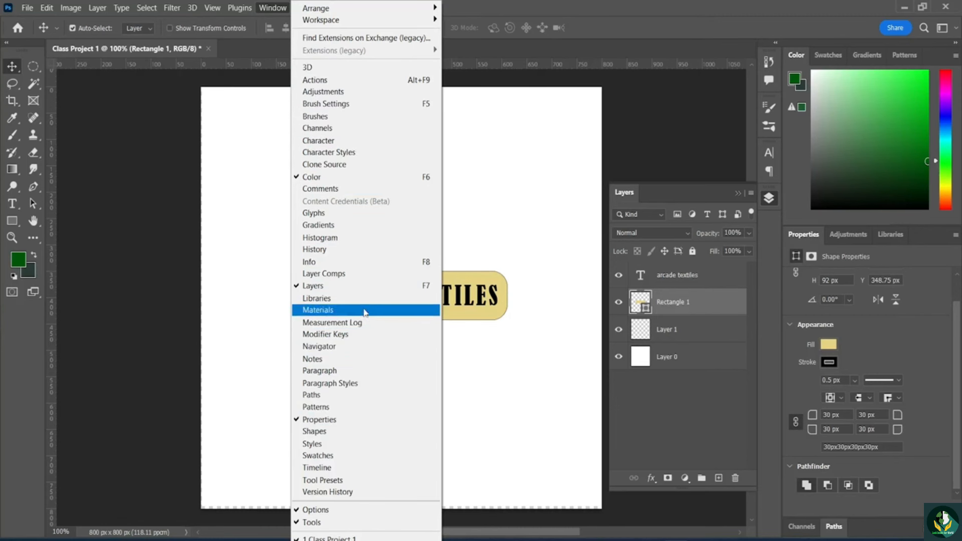
pyautogui.click(549, 74)
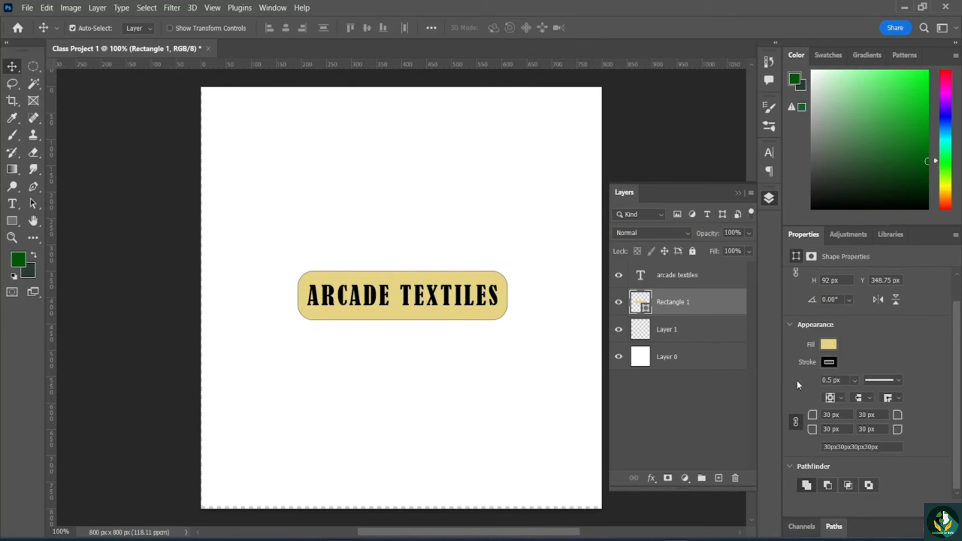
pyautogui.click(13, 173)
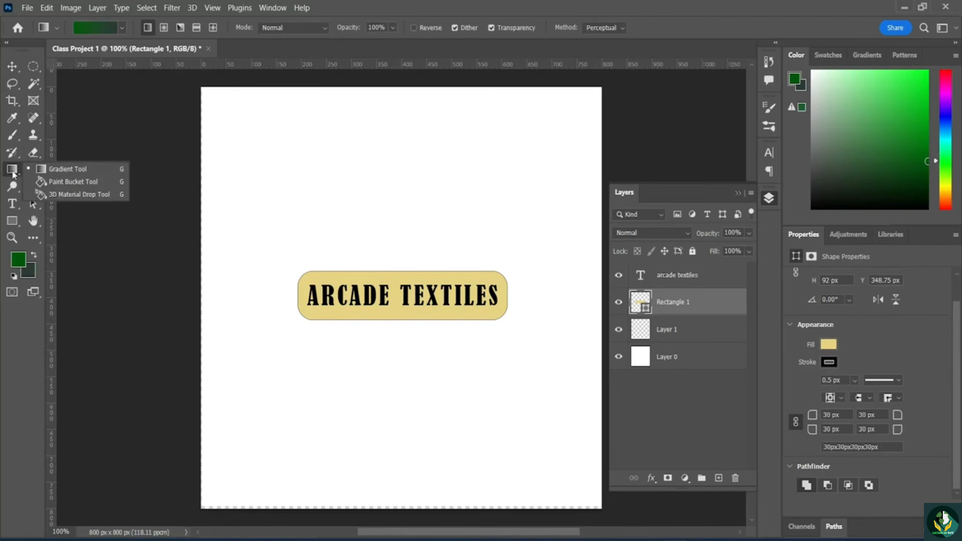
# Draw a conifer custom shape from the Leaf Trees set, about 89 x 89 px, to the right of the rounded rectangle
pyautogui.click(16, 220)
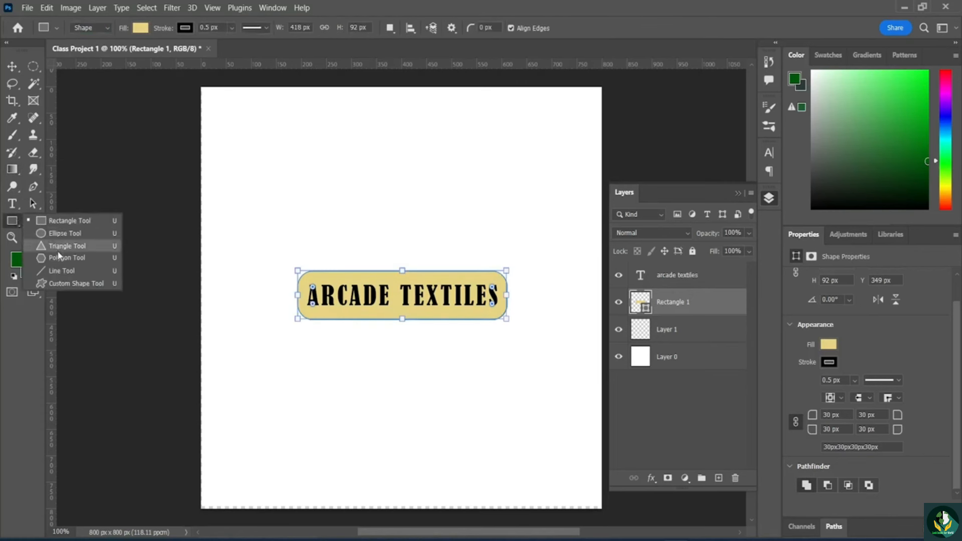
pyautogui.click(79, 280)
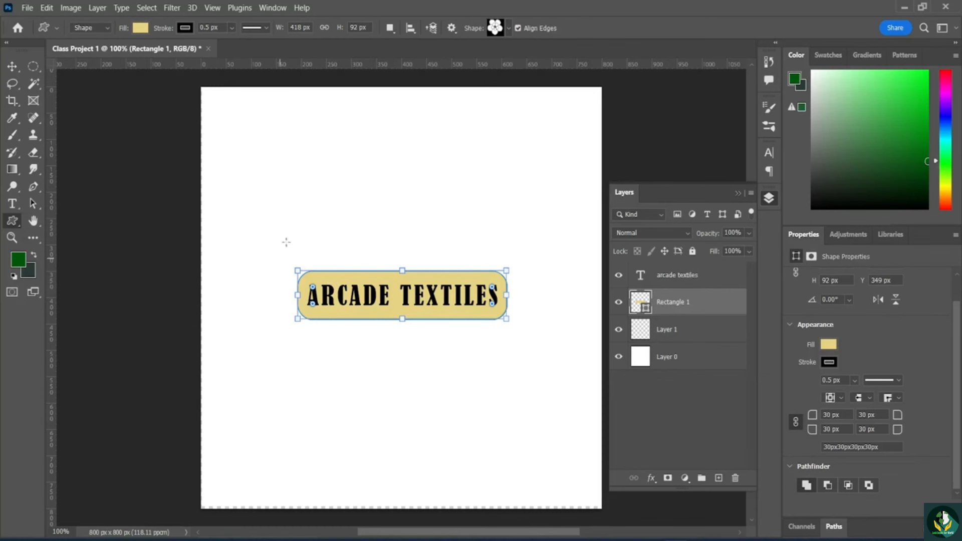
pyautogui.rightClick(340, 200)
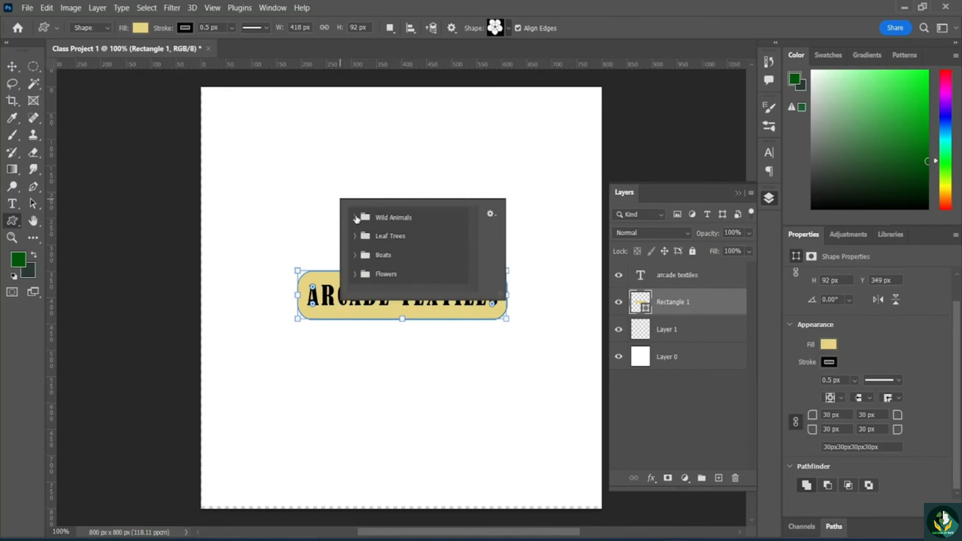
pyautogui.click(355, 216)
pyautogui.click(355, 217)
pyautogui.click(356, 236)
pyautogui.scroll(-2, 413, 252)
pyautogui.scroll(2, 413, 250)
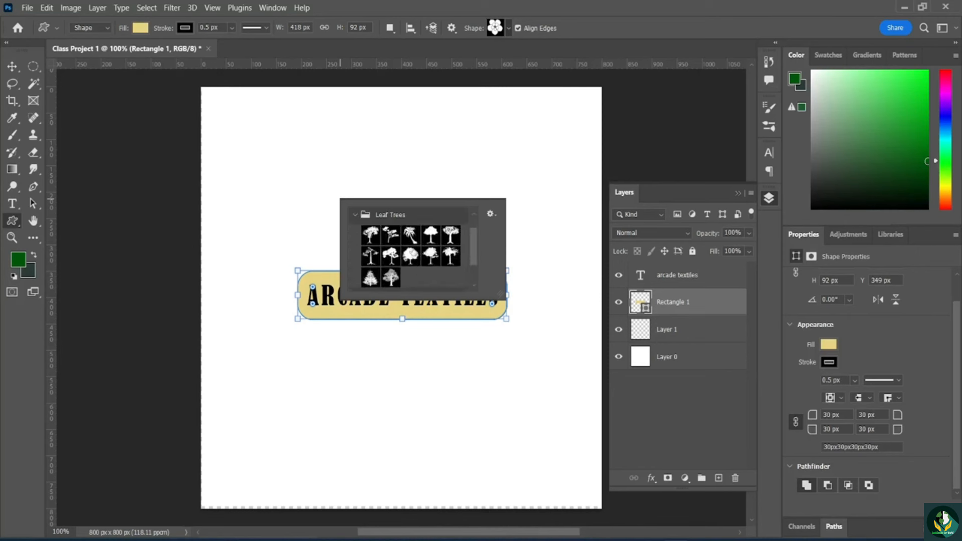
pyautogui.click(370, 277)
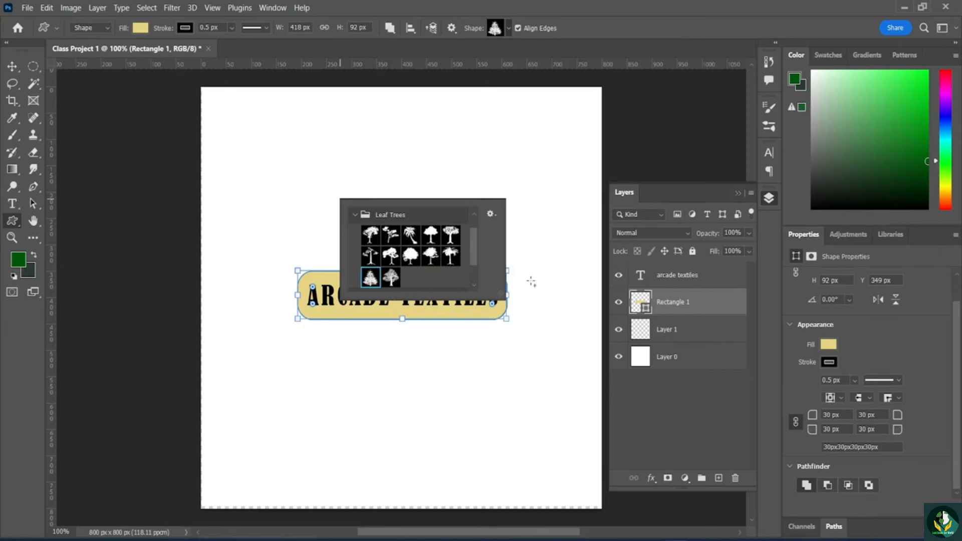
pyautogui.moveTo(531, 278); pyautogui.dragTo(571, 377)
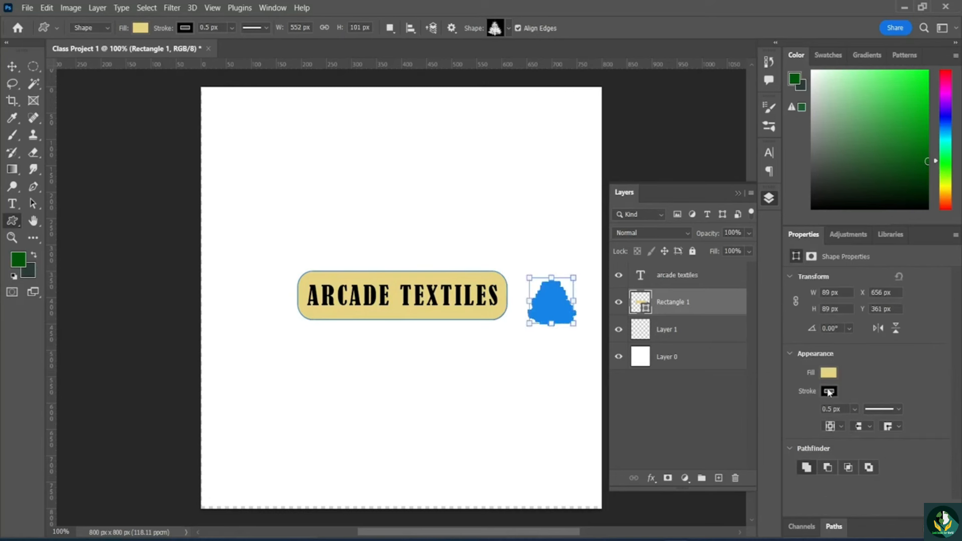
# Set the fill of the Rectangle 1 shape layer containing the tree to no colour, and deselect the shape
pyautogui.click(830, 373)
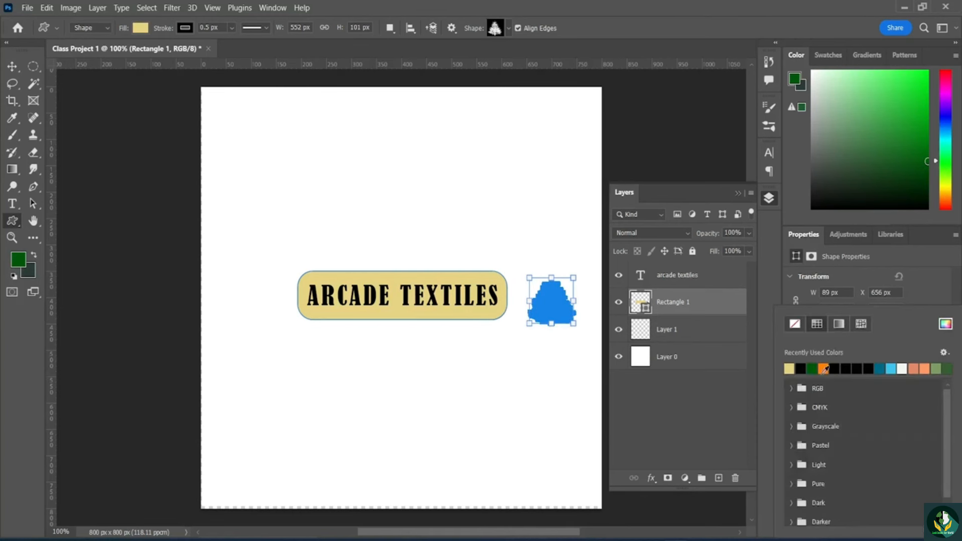
pyautogui.click(795, 325)
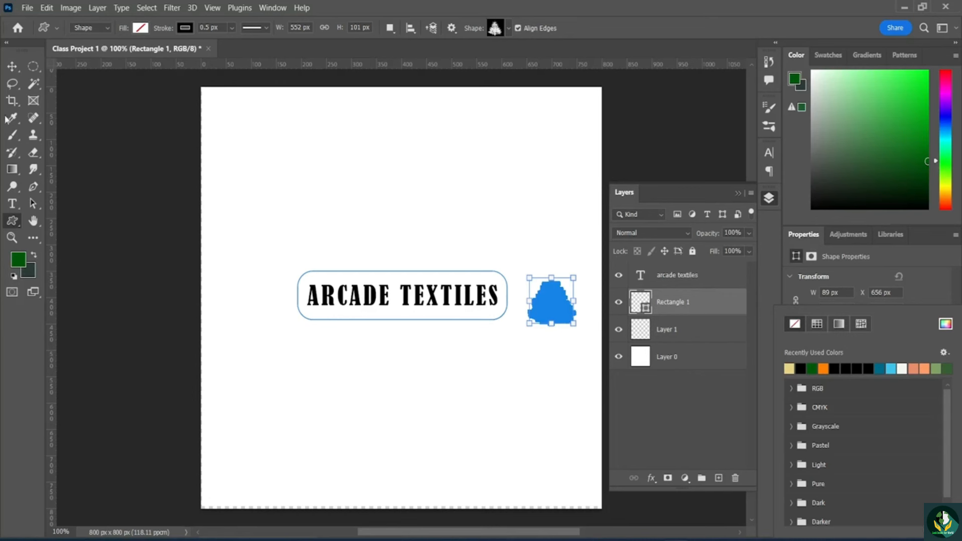
pyautogui.click(12, 66)
pyautogui.click(508, 405)
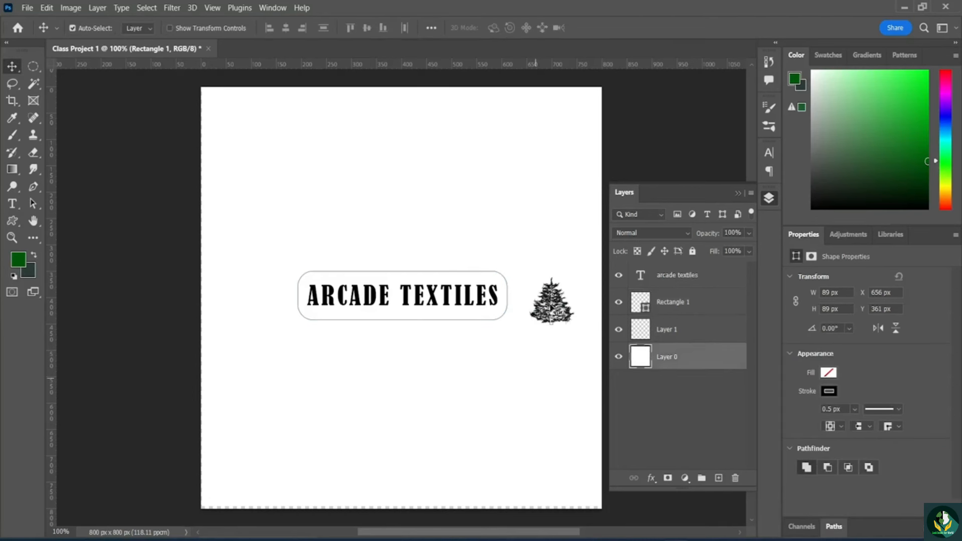
# Try to move the tree shape up towards the rounded rectangle, and undo the move
pyautogui.moveTo(555, 308); pyautogui.dragTo(537, 290)
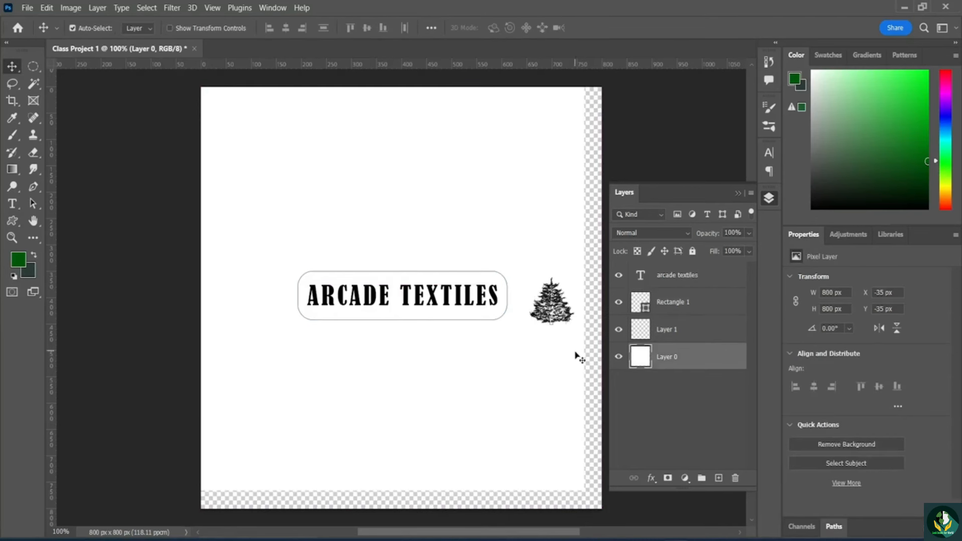
pyautogui.hotkey('ctrl', 'z')
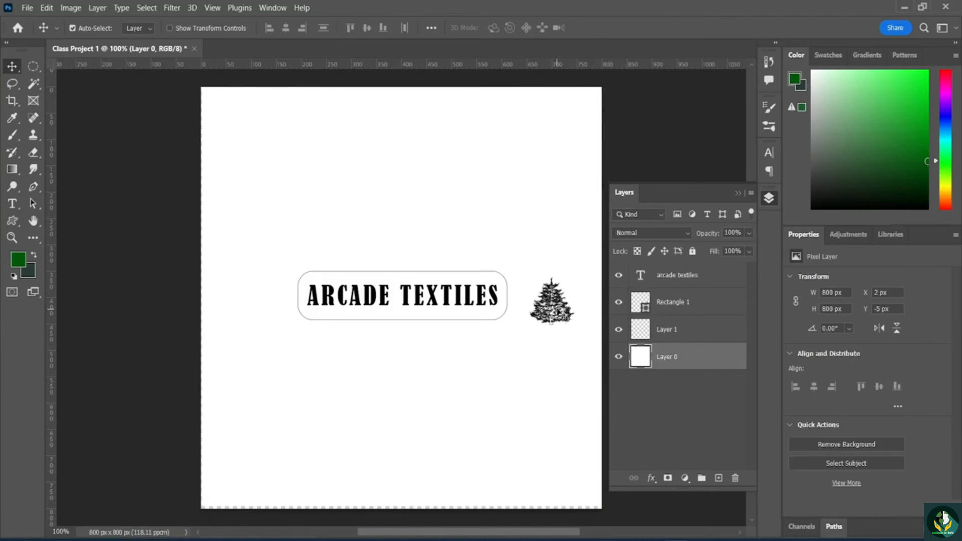
# Try to delete the tree shape beside the text, and undo the deletion
pyautogui.click(702, 302)
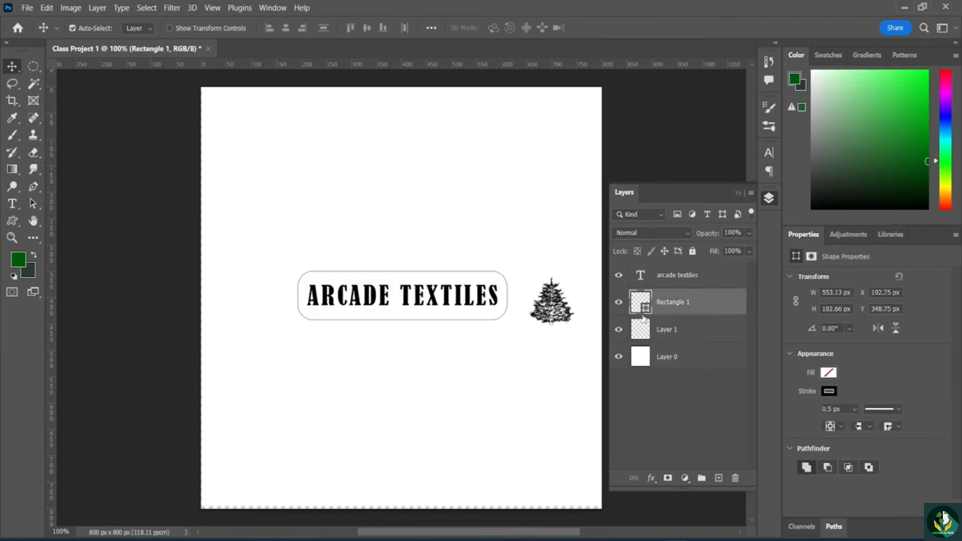
pyautogui.click(553, 312)
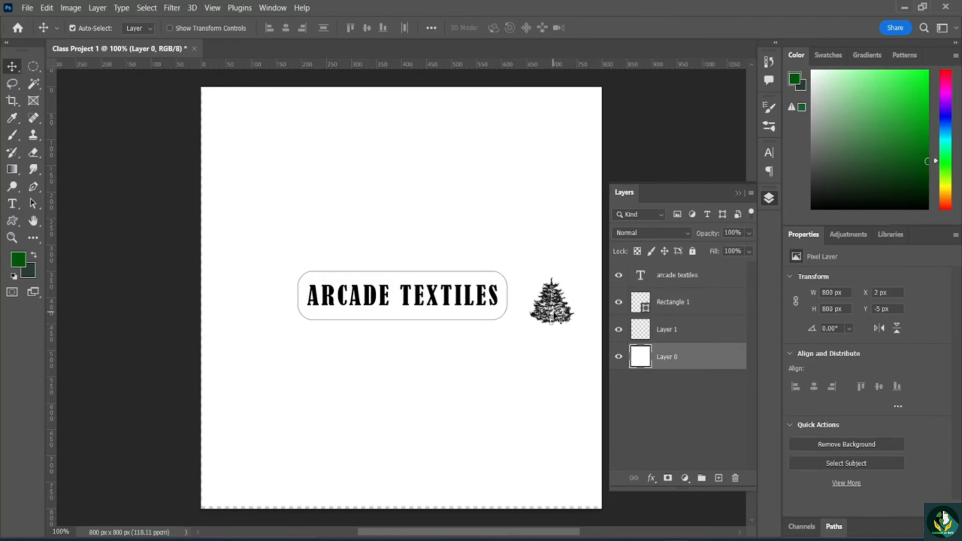
pyautogui.press('Delete')
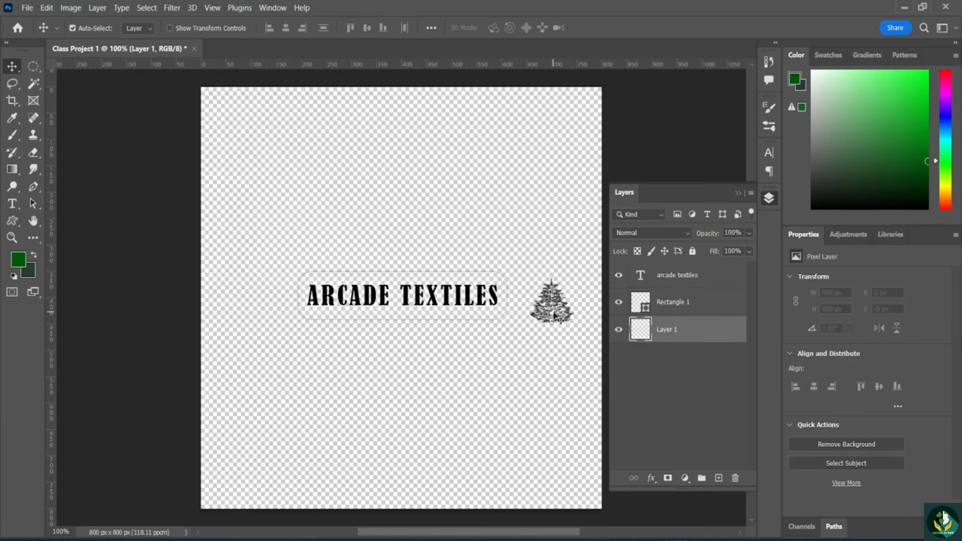
pyautogui.hotkey('ctrl', 'z')
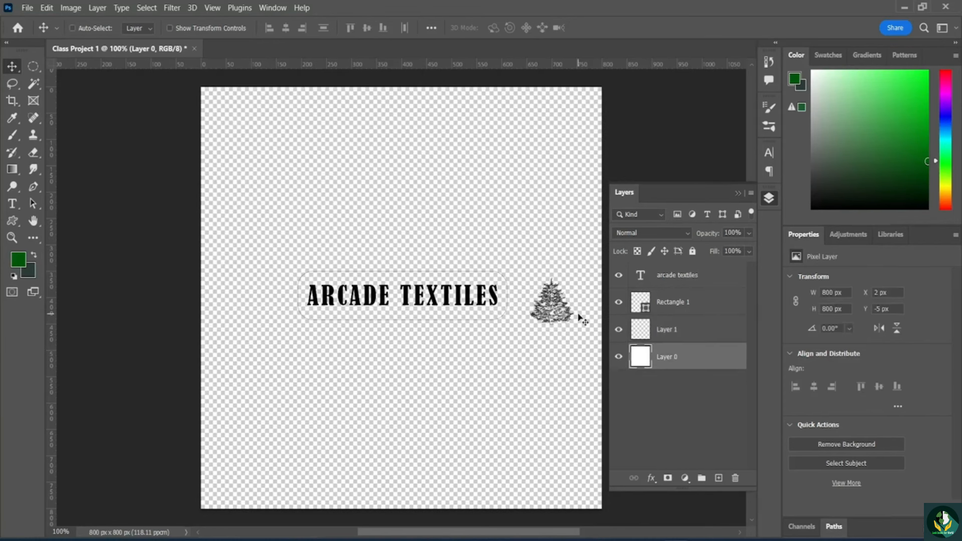
# Try to move and narrow the Rectangle 1 shape layer containing the tree with Free Transform, undoing both changes
pyautogui.click(552, 309)
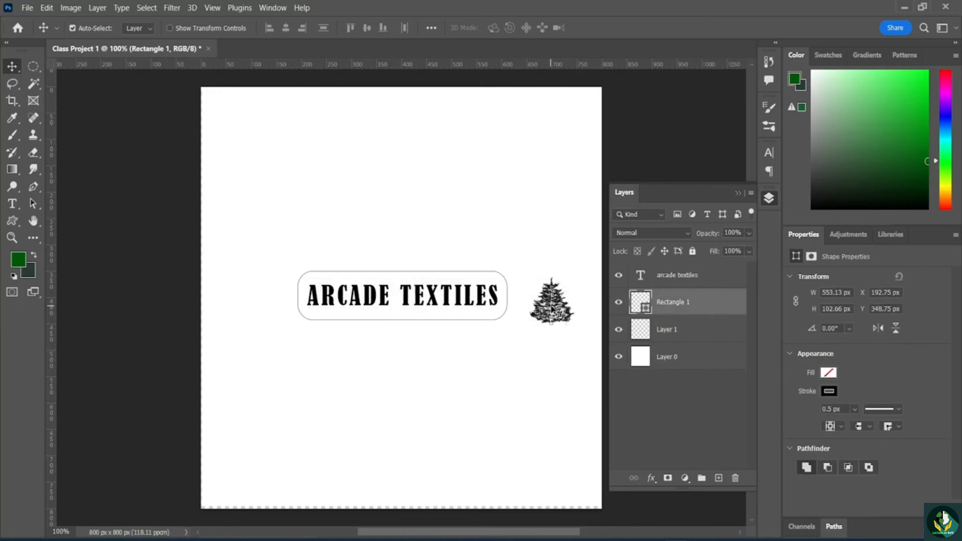
pyautogui.press('ctrl')
pyautogui.hotkey('ctrl', 't')
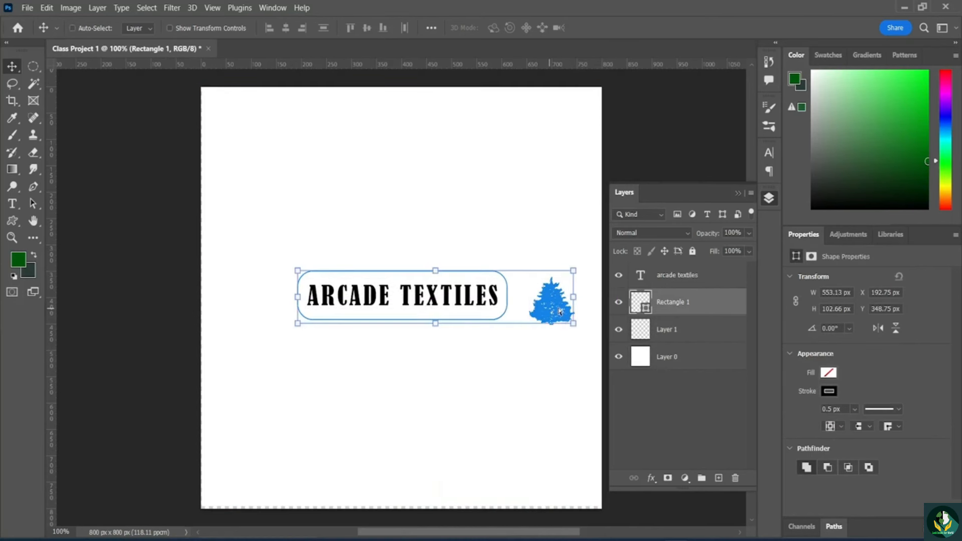
pyautogui.moveTo(555, 283); pyautogui.dragTo(559, 293)
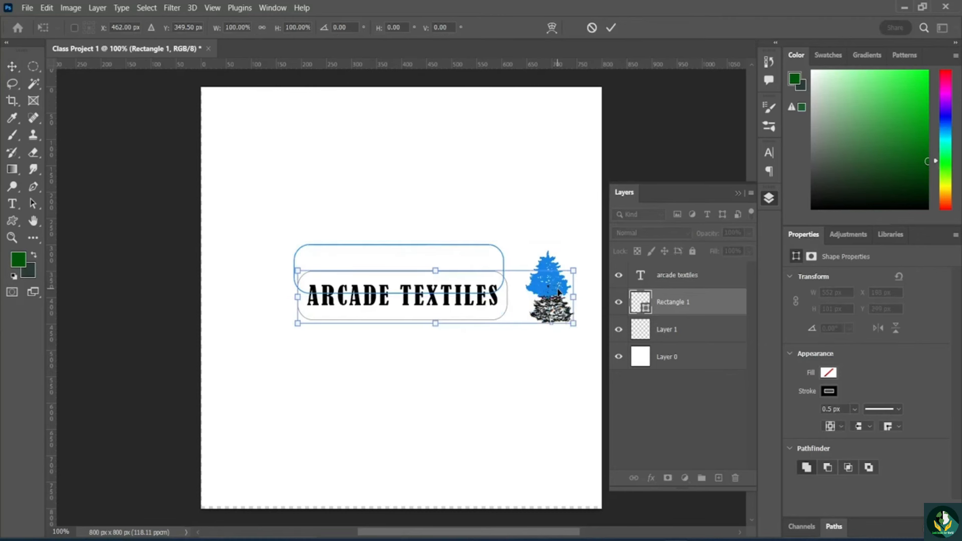
pyautogui.hotkey('ctrl', 'z')
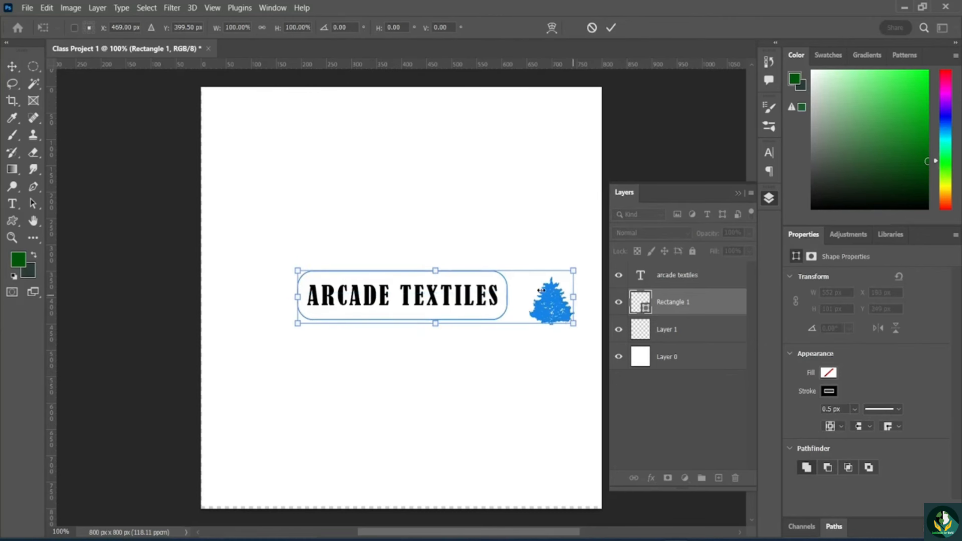
pyautogui.moveTo(573, 296); pyautogui.dragTo(536, 297)
pyautogui.hotkey('ctrl', 'z')
pyautogui.press('Return')
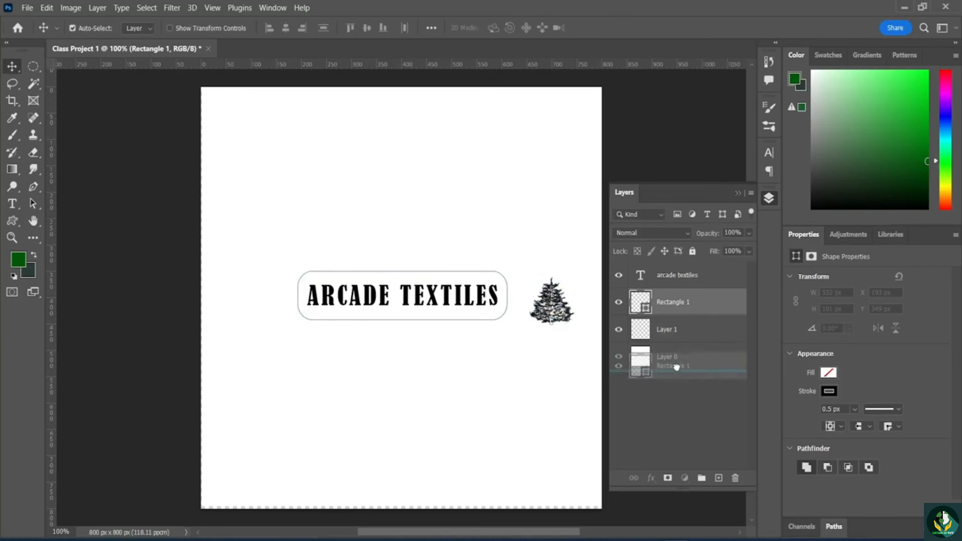
# Delete the Rectangle 1 shape layer and the empty Layer 1, and leave no layer selected
pyautogui.moveTo(676, 385); pyautogui.dragTo(677, 370)
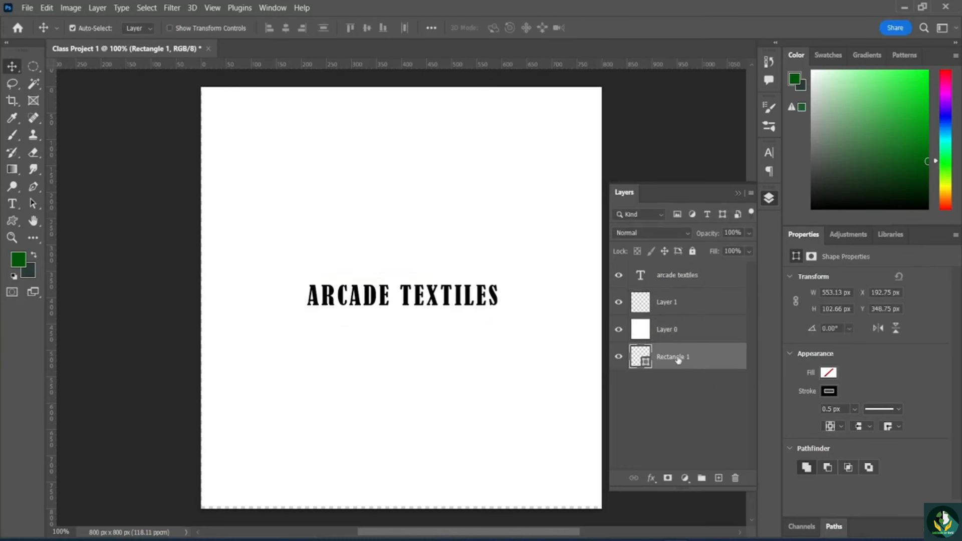
pyautogui.press('Delete')
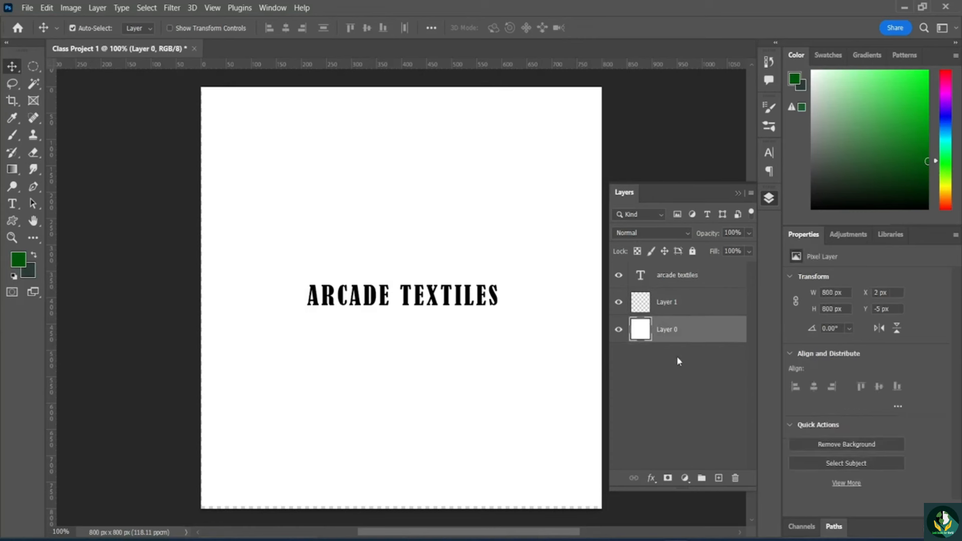
pyautogui.click(677, 355)
pyautogui.click(689, 303)
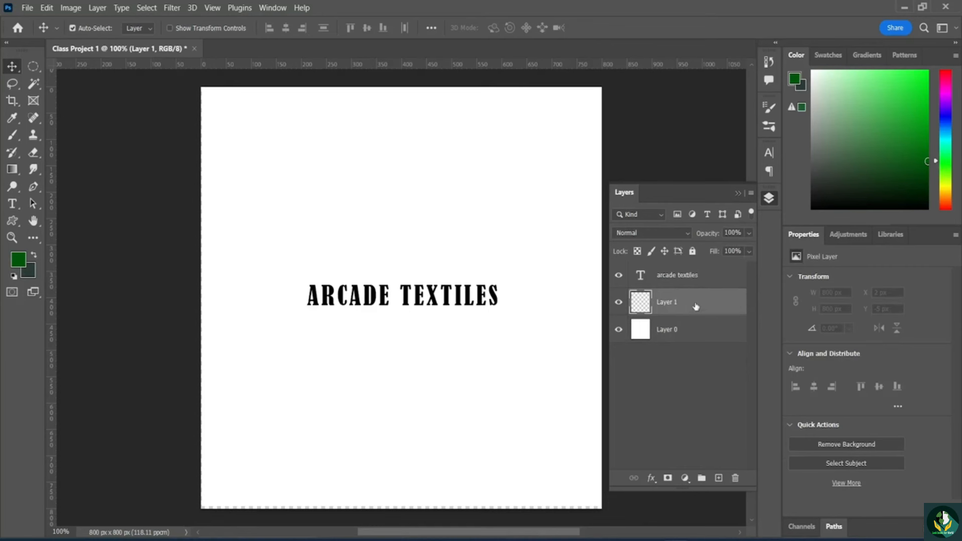
pyautogui.press('Delete')
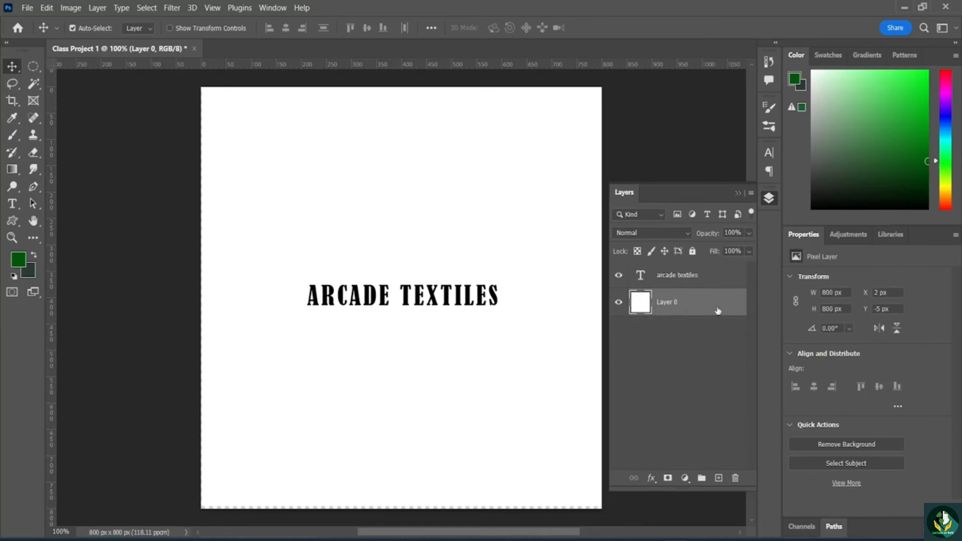
pyautogui.click(705, 332)
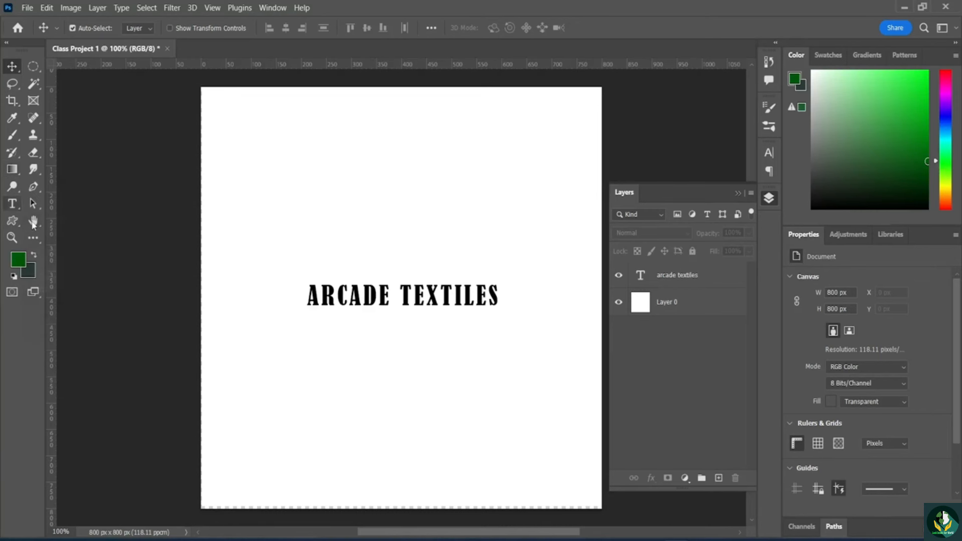
# Draw a rectangle about 416 x 70 px around the ARCADE TEXTILES text and set its stroke width to 0.5 px
pyautogui.click(17, 221)
pyautogui.rightClick(17, 222)
pyautogui.click(55, 219)
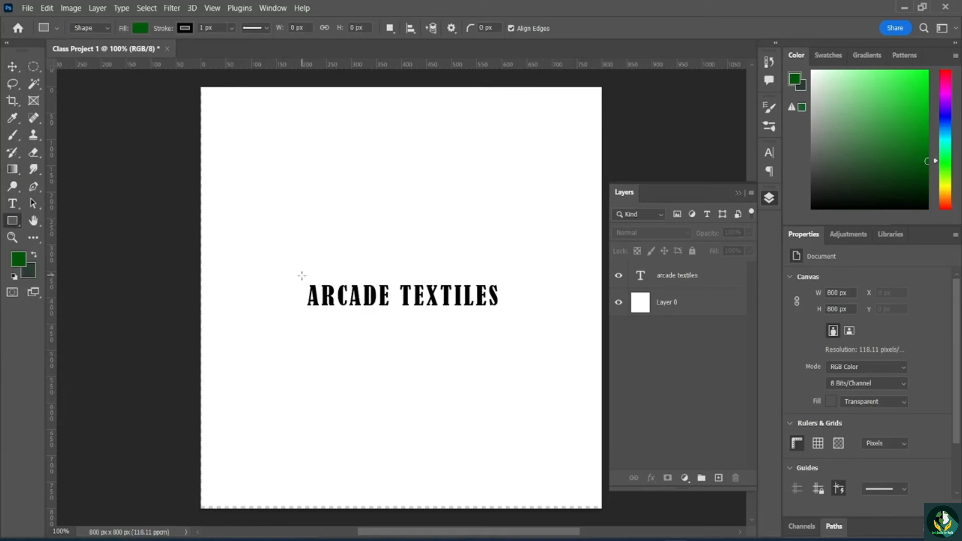
pyautogui.moveTo(299, 276); pyautogui.dragTo(506, 313)
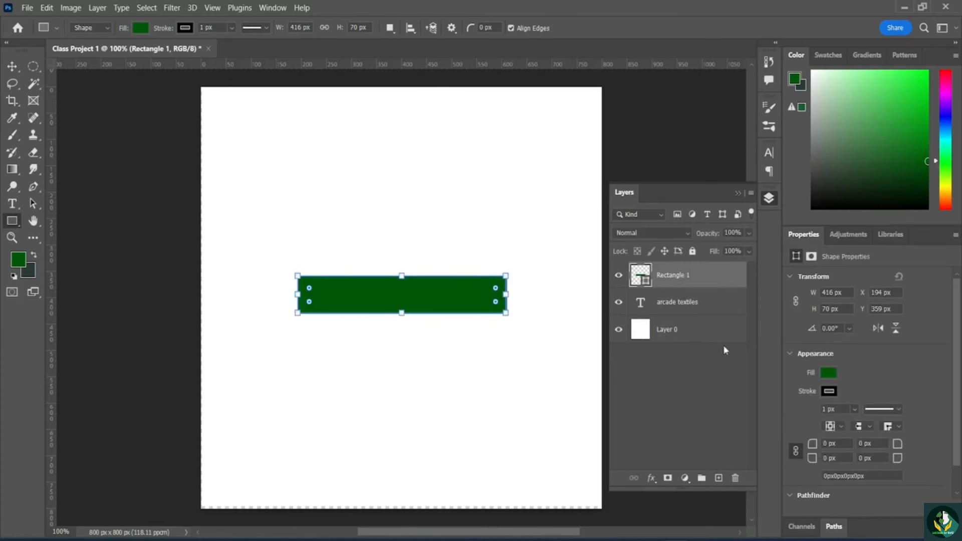
pyautogui.click(854, 410)
pyautogui.click(824, 410)
pyautogui.press('Return')
# Fill the rectangle with the recently used pale yellow and place its layer beneath the arcade textiles text layer
pyautogui.click(823, 374)
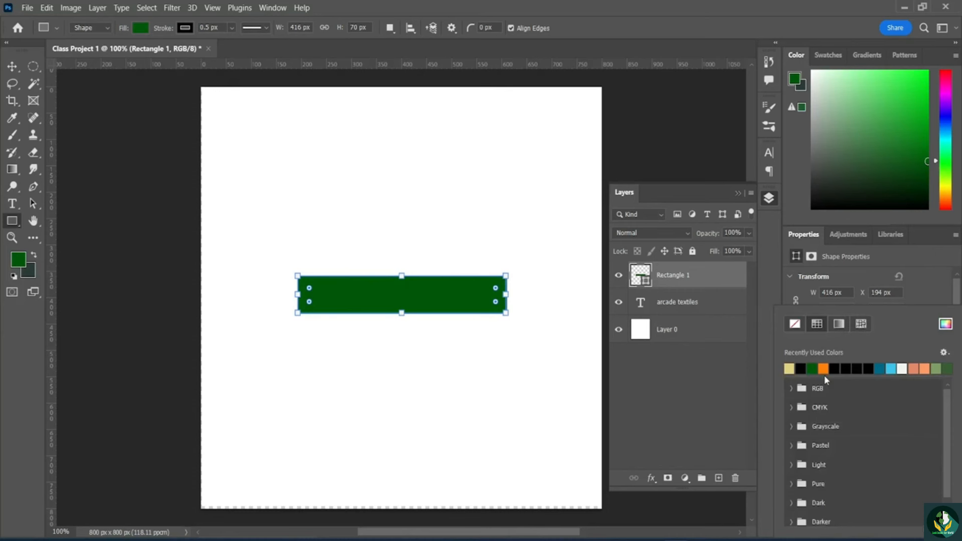
pyautogui.click(789, 368)
pyautogui.moveTo(697, 273); pyautogui.dragTo(695, 313)
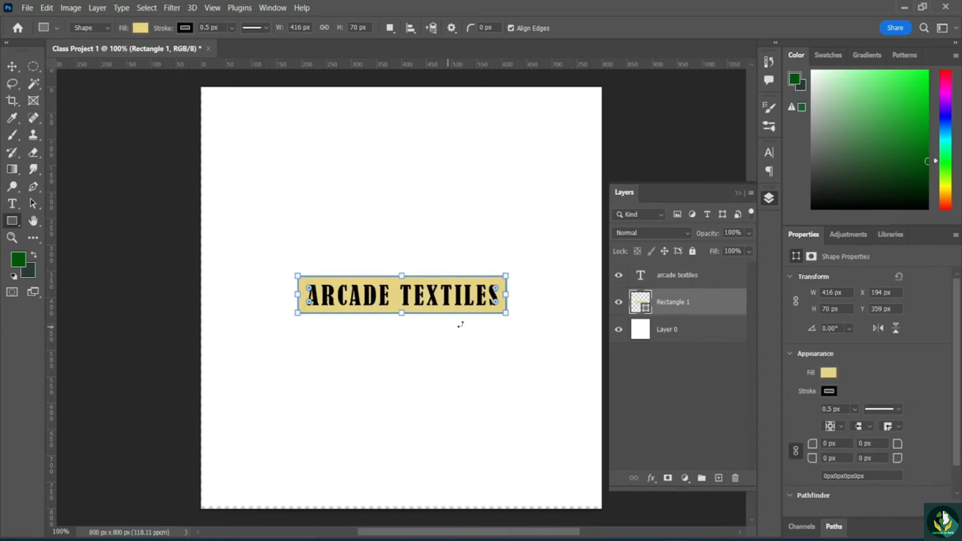
# Switch to the Move tool and deselect the Rectangle 1 layer
pyautogui.click(12, 66)
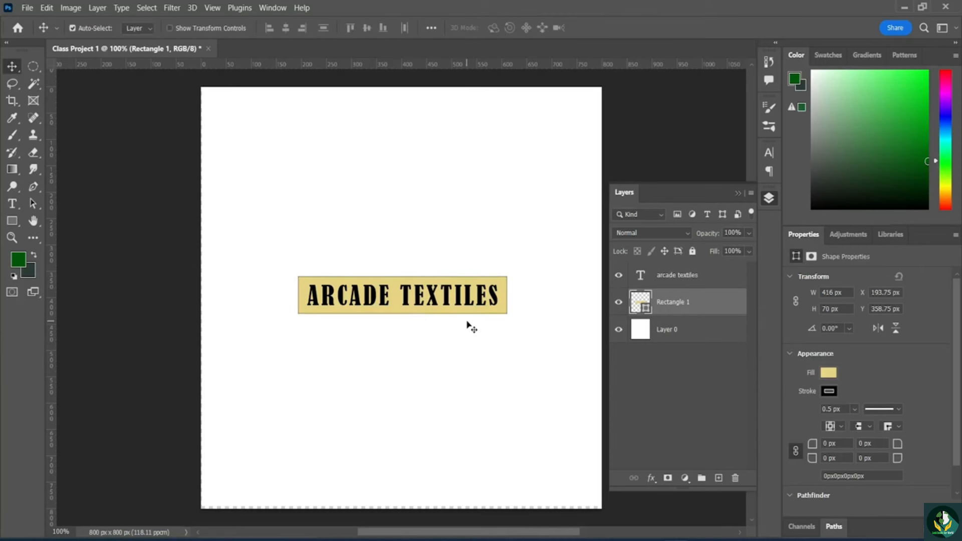
pyautogui.click(496, 316)
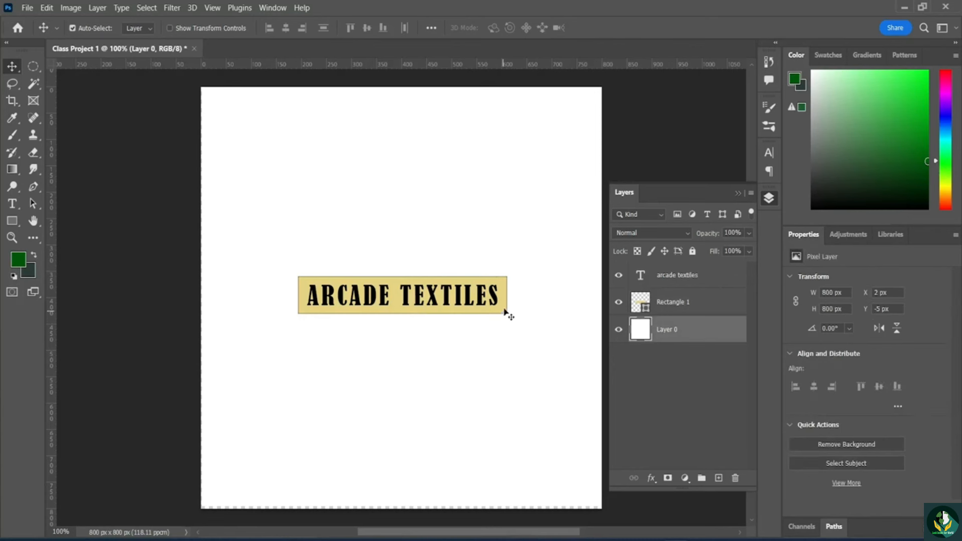
pyautogui.click(504, 300)
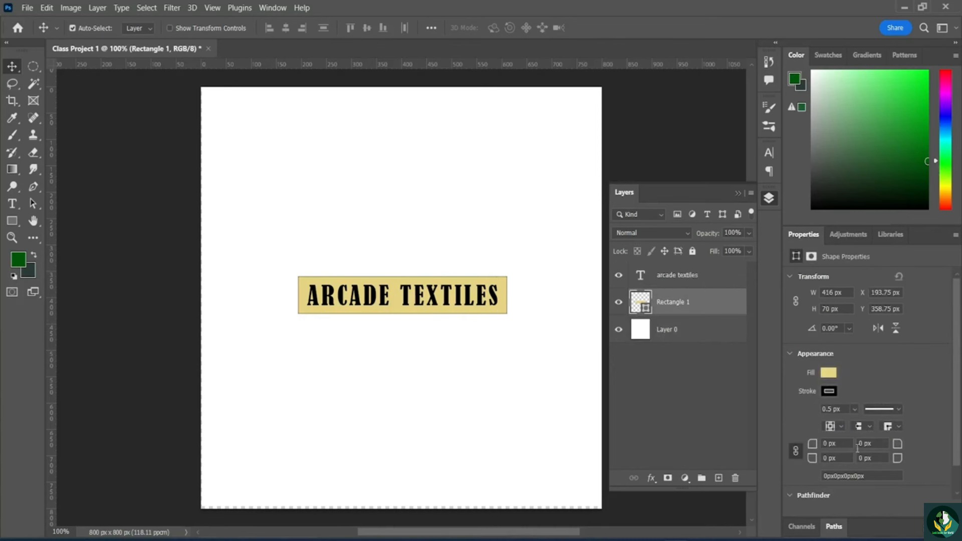
pyautogui.press('ctrl')
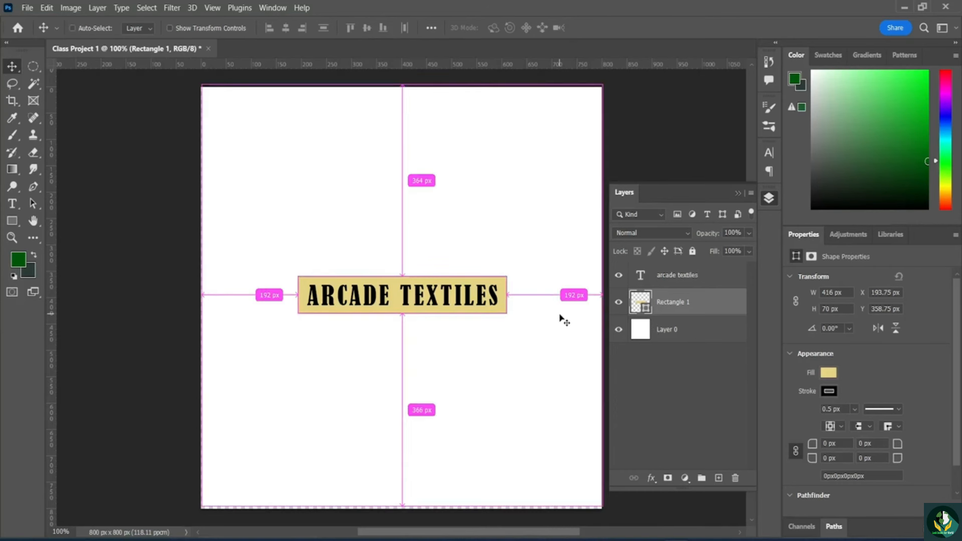
pyautogui.click(675, 360)
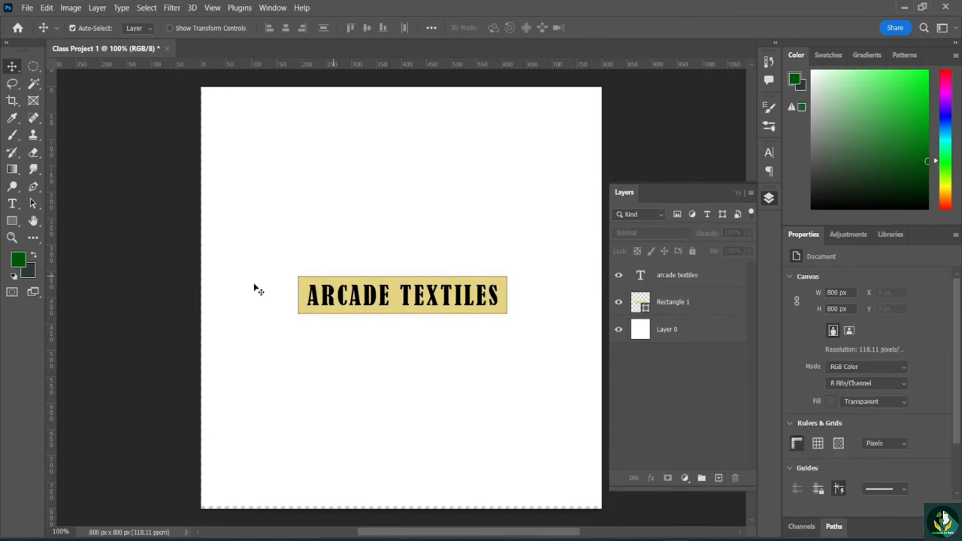
# Activate the Custom Shape tool and choose the submarine from the Boats set
pyautogui.click(13, 223)
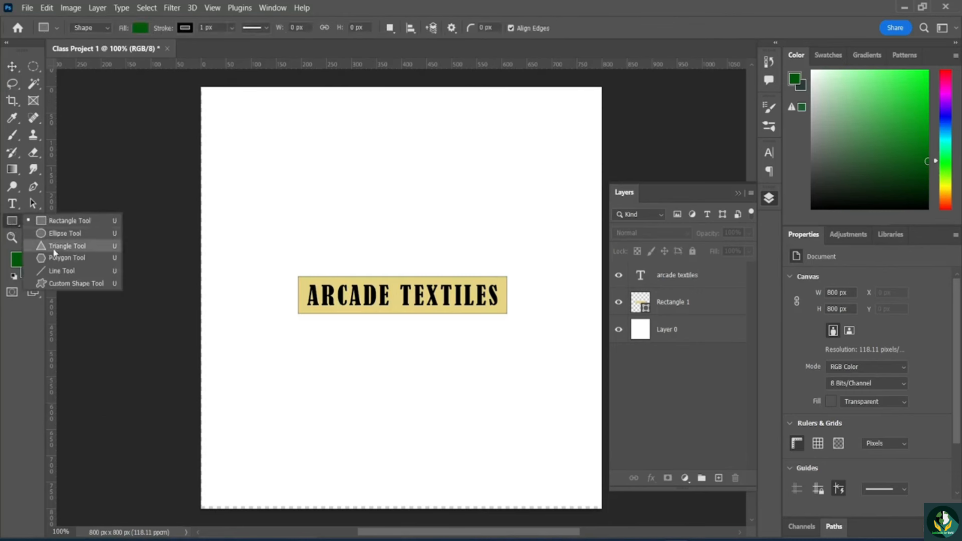
pyautogui.click(61, 283)
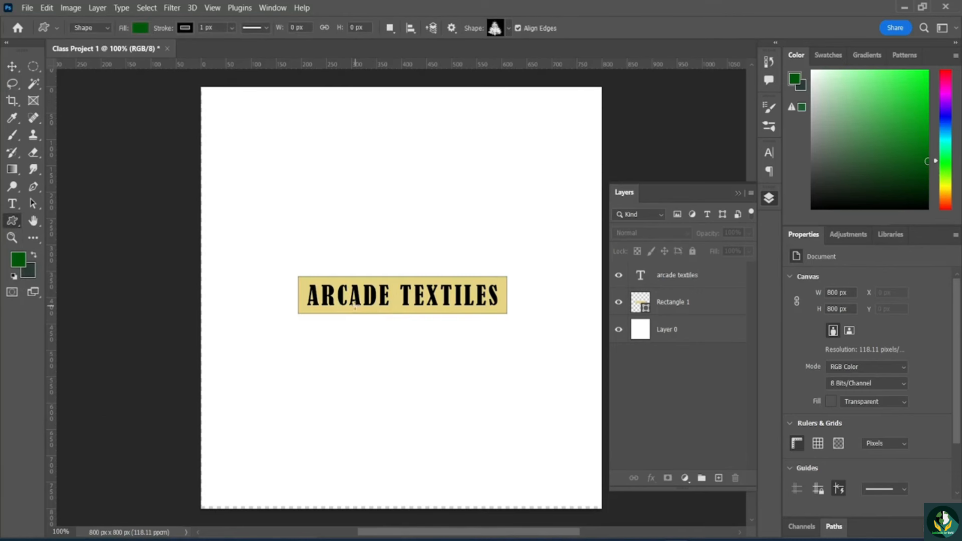
pyautogui.rightClick(362, 230)
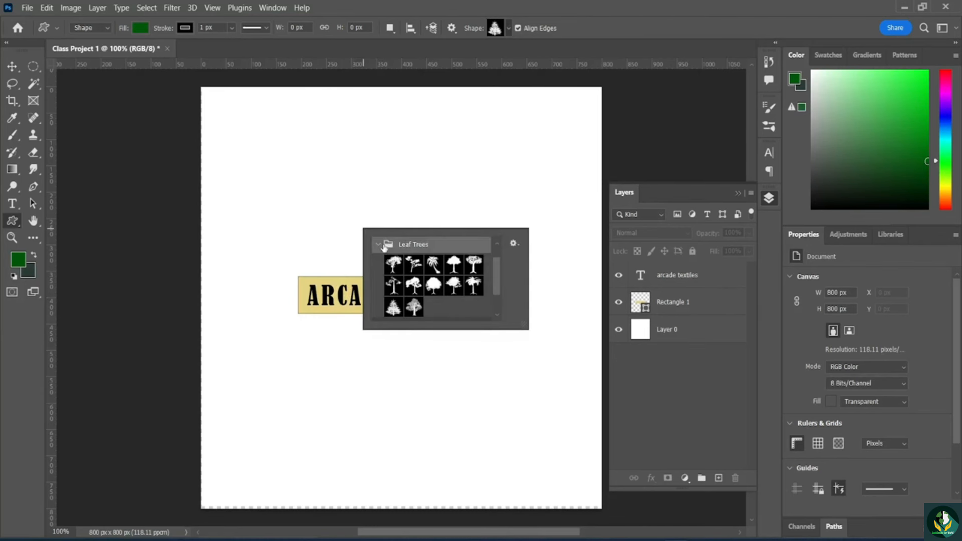
pyautogui.click(379, 245)
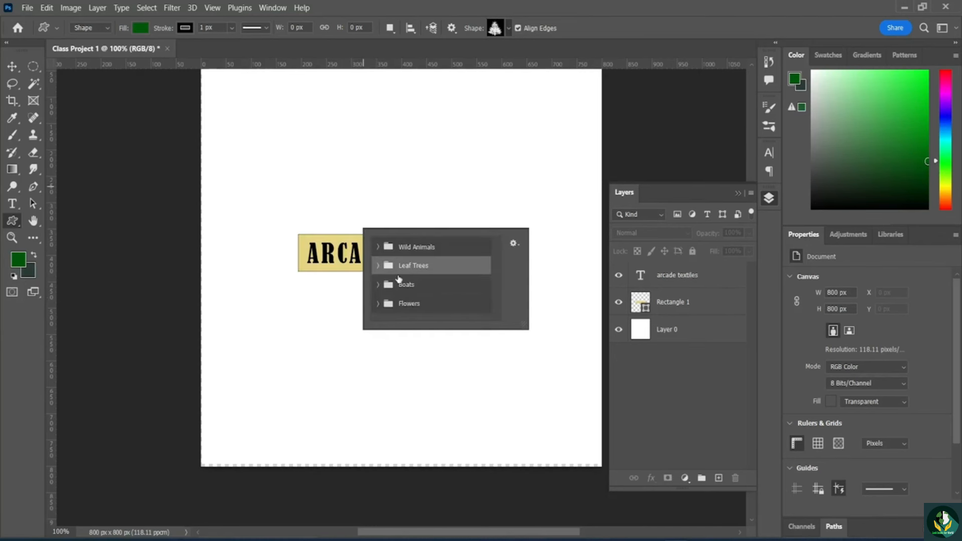
pyautogui.scroll(-2, 398, 283)
pyautogui.click(393, 288)
pyautogui.scroll(-1, 430, 301)
pyautogui.scroll(-1, 436, 303)
pyautogui.scroll(2, 445, 295)
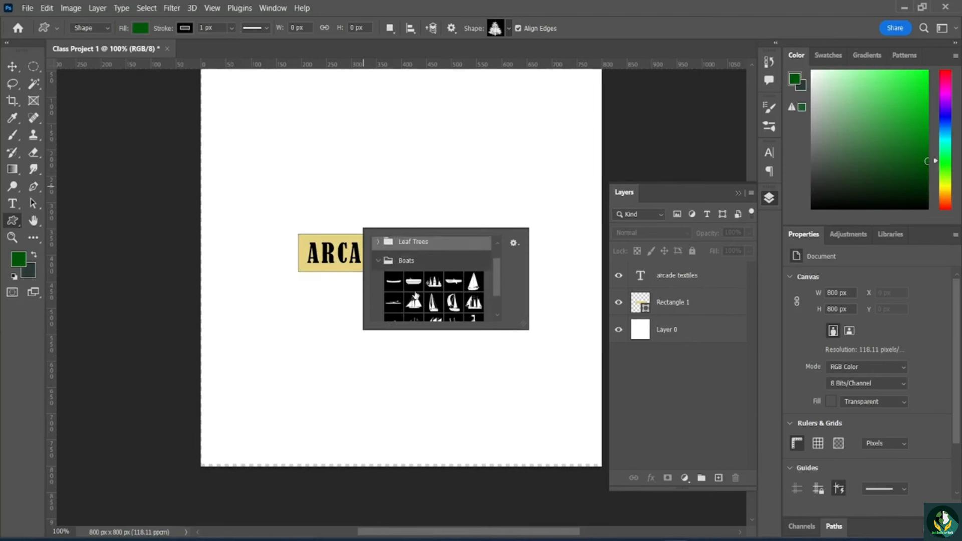
pyautogui.scroll(-1, 446, 292)
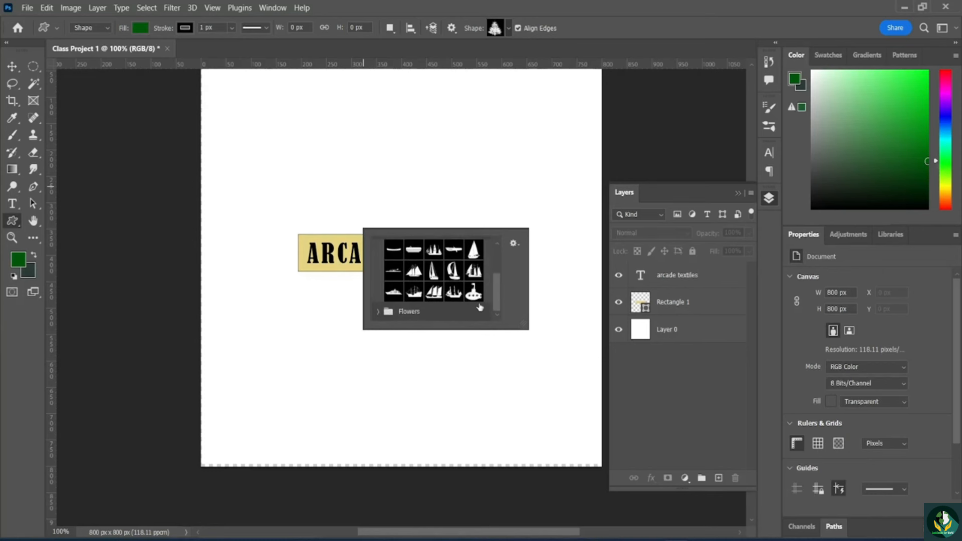
pyautogui.click(475, 296)
# Draw the submarine about 76 x 72 px on a new layer below the rectangle's right end and set its fill to no colour
pyautogui.click(718, 478)
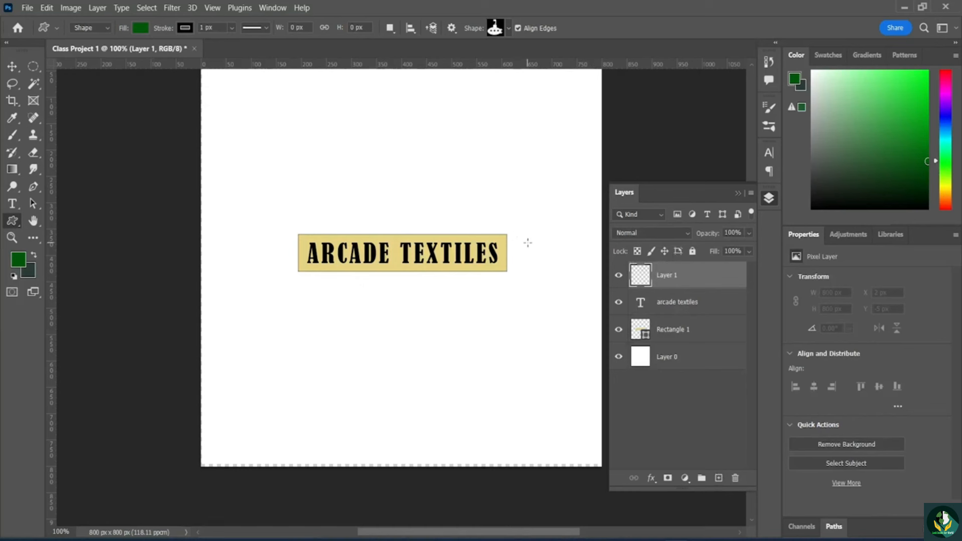
pyautogui.moveTo(477, 307); pyautogui.dragTo(515, 346)
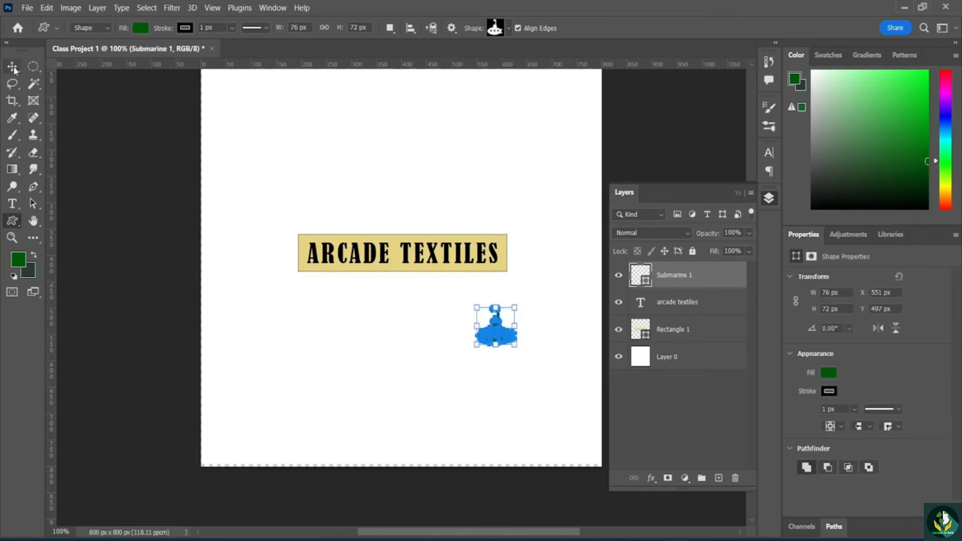
pyautogui.click(830, 373)
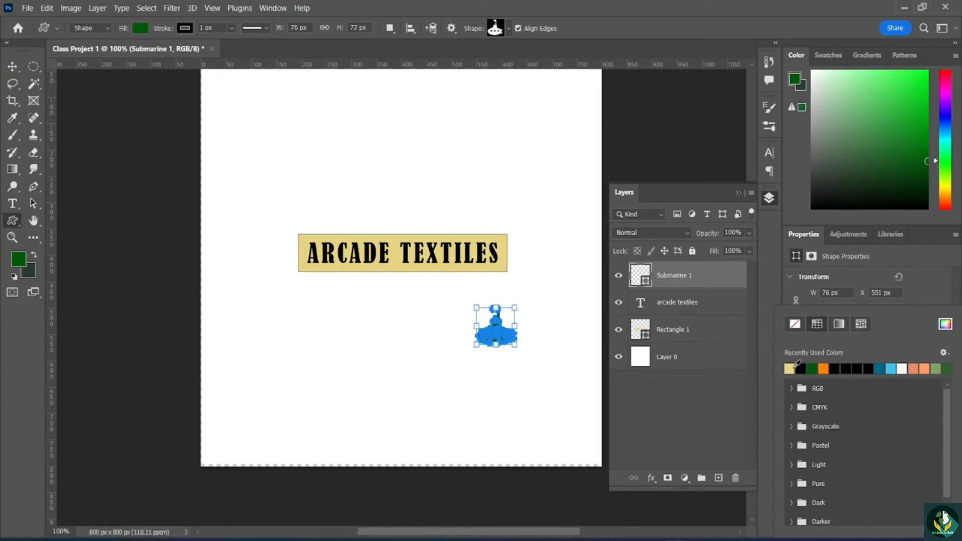
pyautogui.click(799, 326)
pyautogui.click(771, 360)
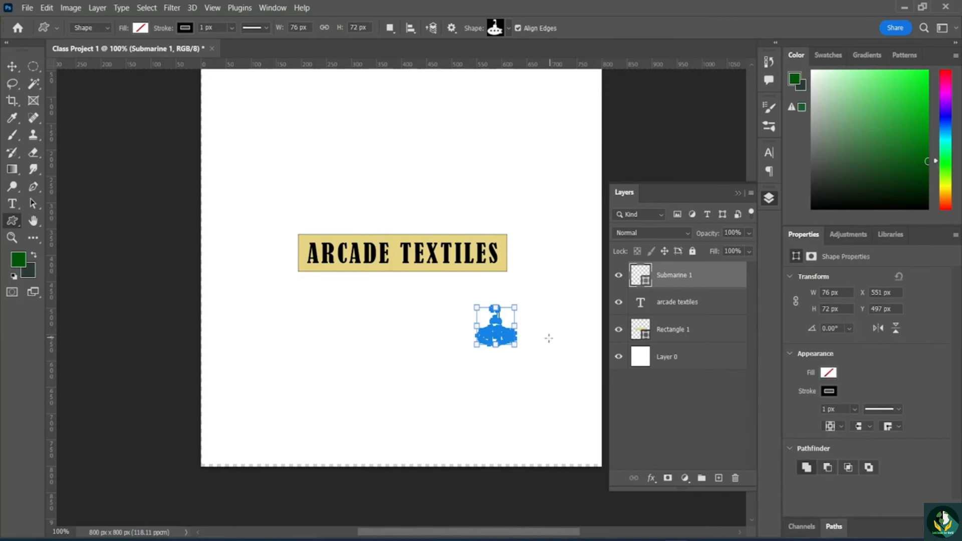
# Move the submarine up to sit just right of the yellow rectangle, level with the text
pyautogui.click(12, 66)
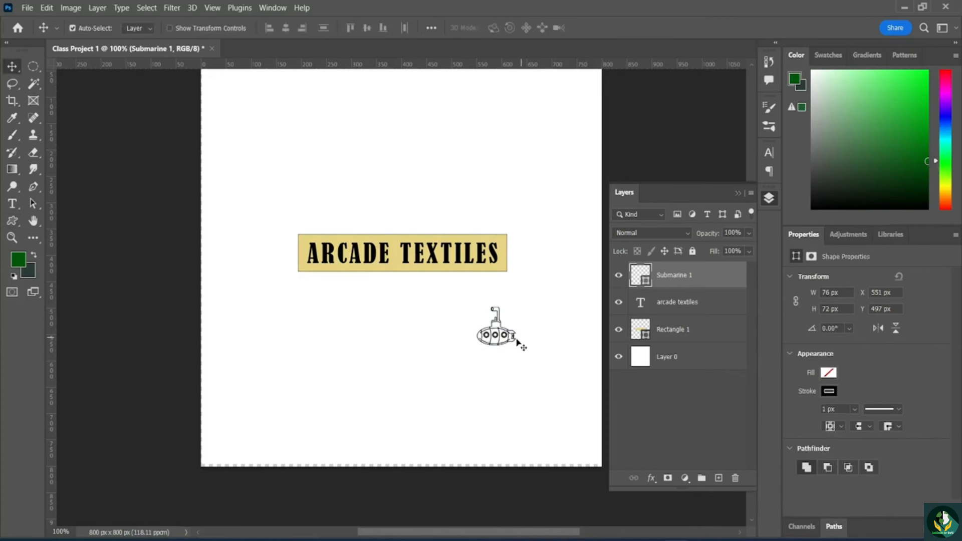
pyautogui.moveTo(498, 338); pyautogui.dragTo(521, 271)
pyautogui.click(538, 265)
pyautogui.scroll(1, 522, 274)
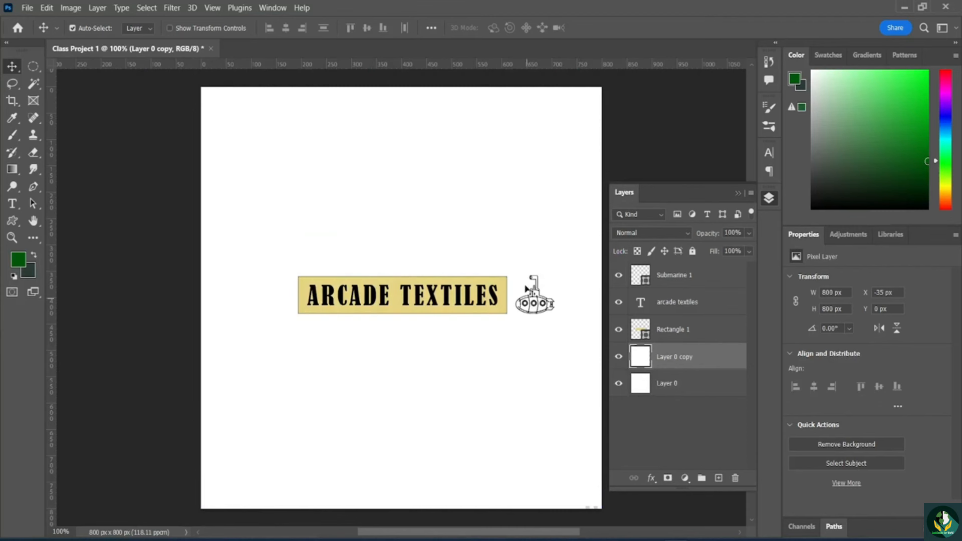
# Try to reposition the submarine beside the rectangle by moving it and with Free Transform, and clear the layer selection
pyautogui.click(543, 302)
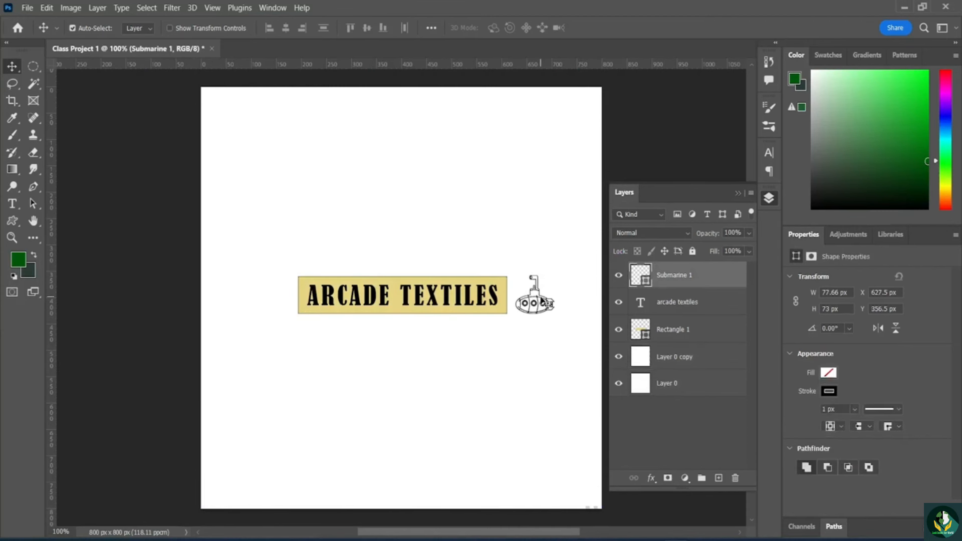
pyautogui.moveTo(535, 309)
pyautogui.mouseDown()
pyautogui.moveTo(524, 306)
pyautogui.moveTo(554, 310)
pyautogui.mouseUp()
pyautogui.click(542, 306)
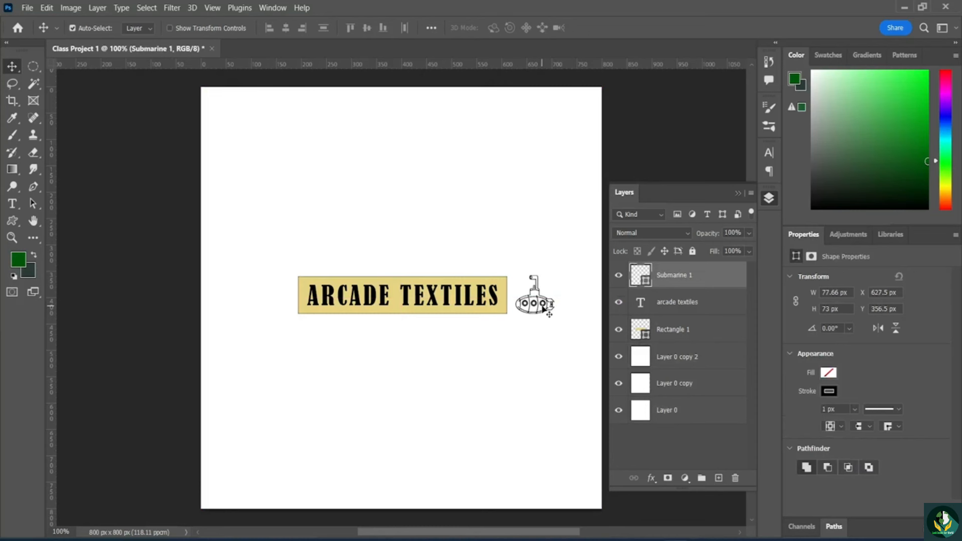
pyautogui.hotkey('ctrl', 't')
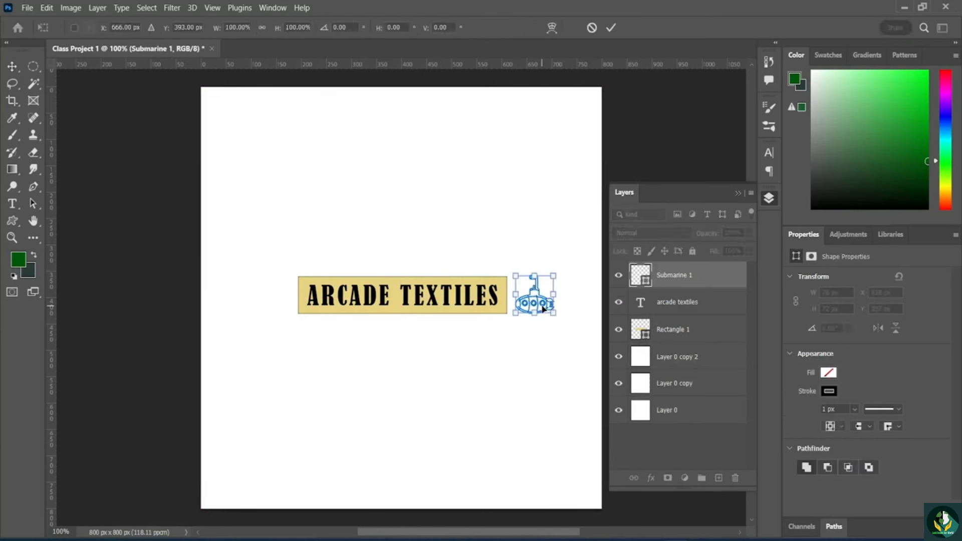
pyautogui.moveTo(542, 307); pyautogui.dragTo(534, 277)
pyautogui.keyDown('ctrl'); pyautogui.click(678, 278); pyautogui.keyUp('ctrl')
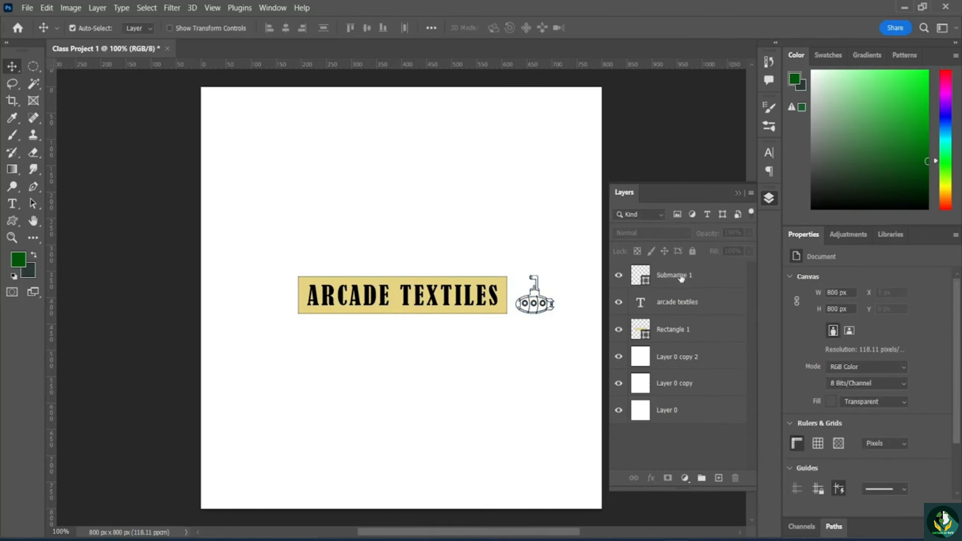
# Duplicate the Submarine 1 layer and try to move the copy away from the original
pyautogui.click(682, 281)
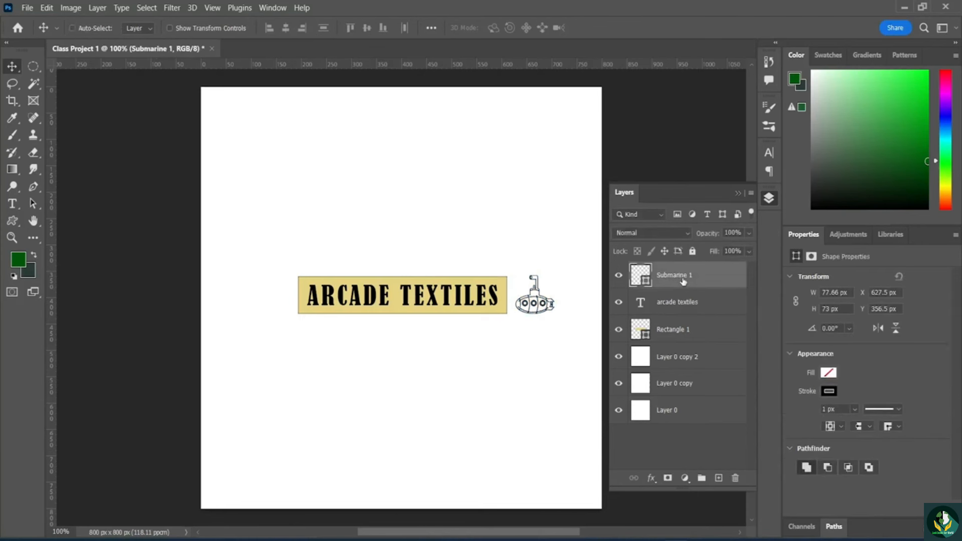
pyautogui.hotkey('ctrl', 'j')
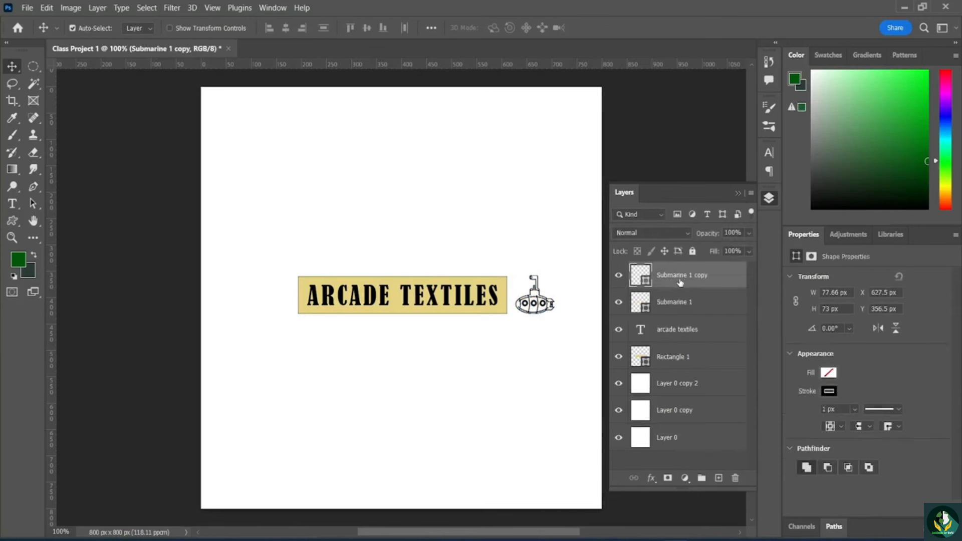
pyautogui.click(532, 309)
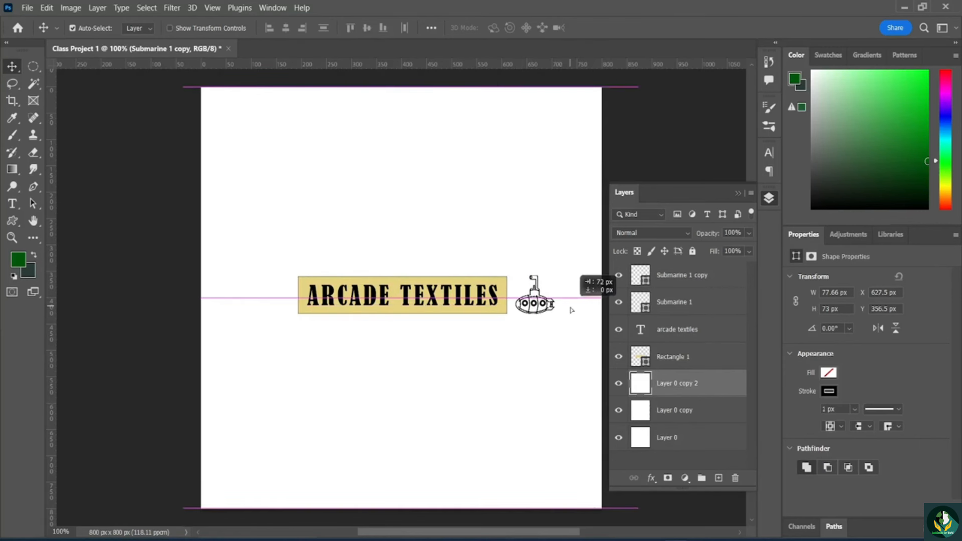
pyautogui.moveTo(571, 310); pyautogui.dragTo(572, 310)
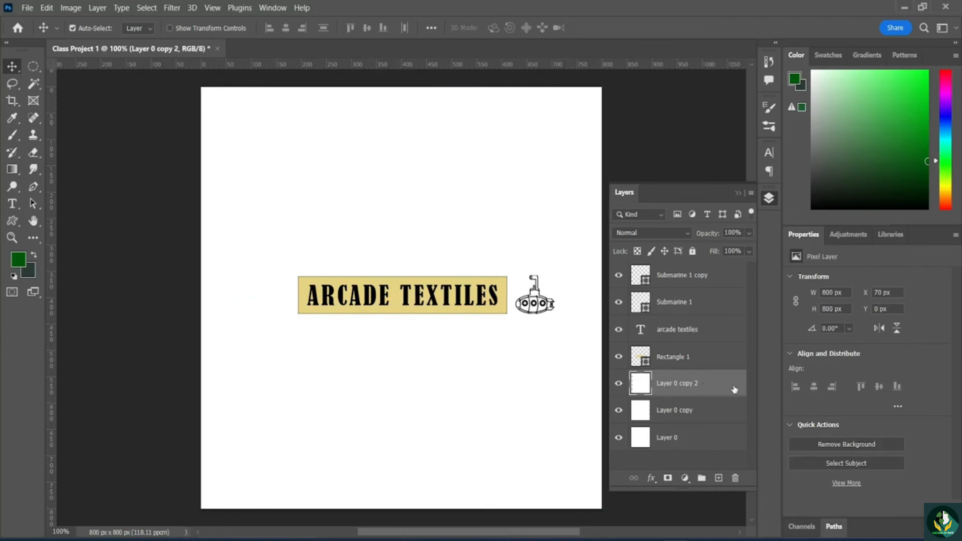
# Lock the three white background layers: Layer 0 copy 2, Layer 0 and Layer 0 copy
pyautogui.click(693, 252)
pyautogui.click(725, 443)
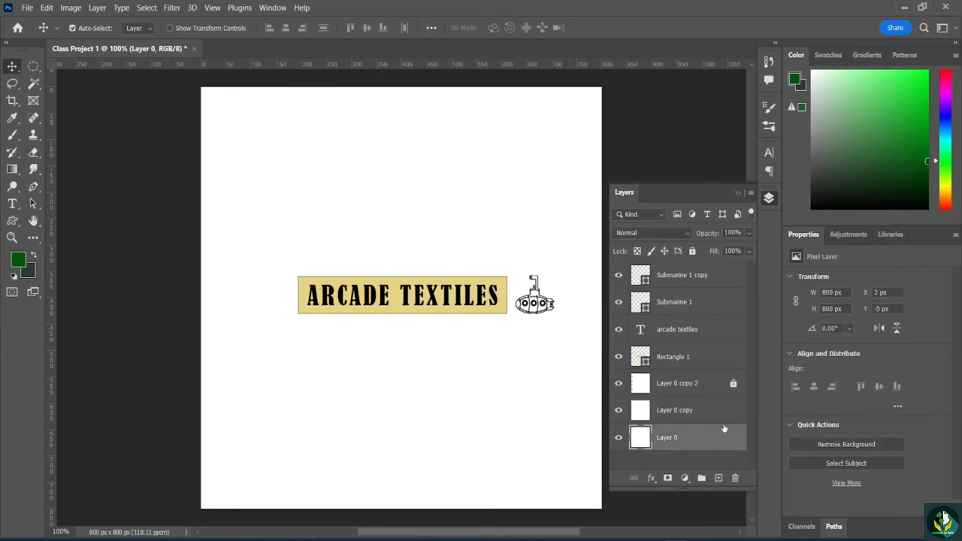
pyautogui.click(693, 252)
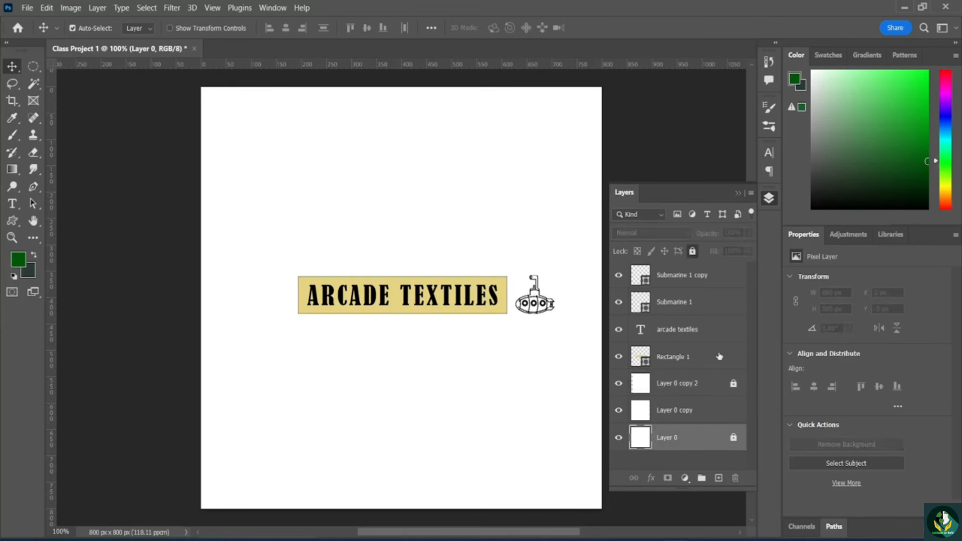
pyautogui.click(724, 415)
pyautogui.click(692, 252)
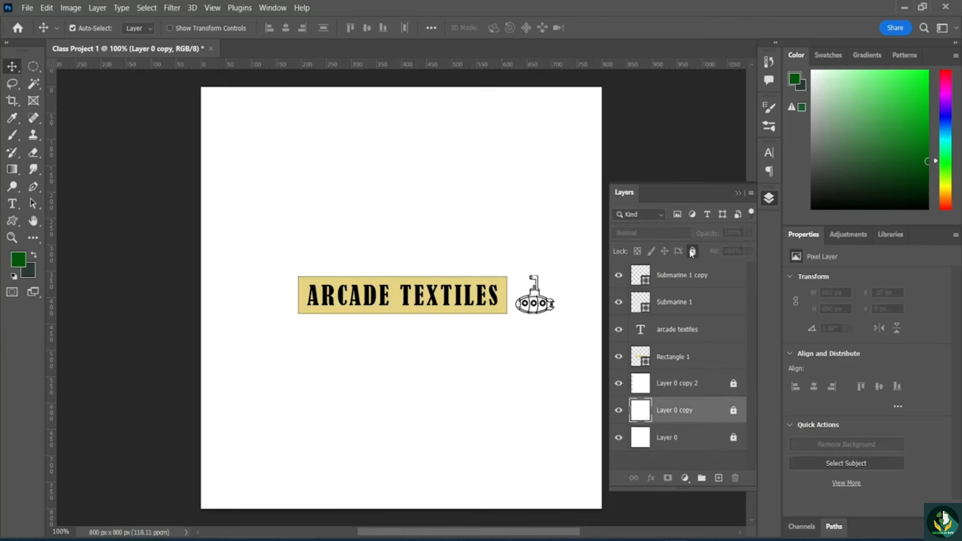
# Move the submarine copy to just left of the yellow rectangle, level with the original submarine, and clear the layer selection
pyautogui.click(698, 276)
pyautogui.moveTo(534, 309); pyautogui.dragTo(520, 295)
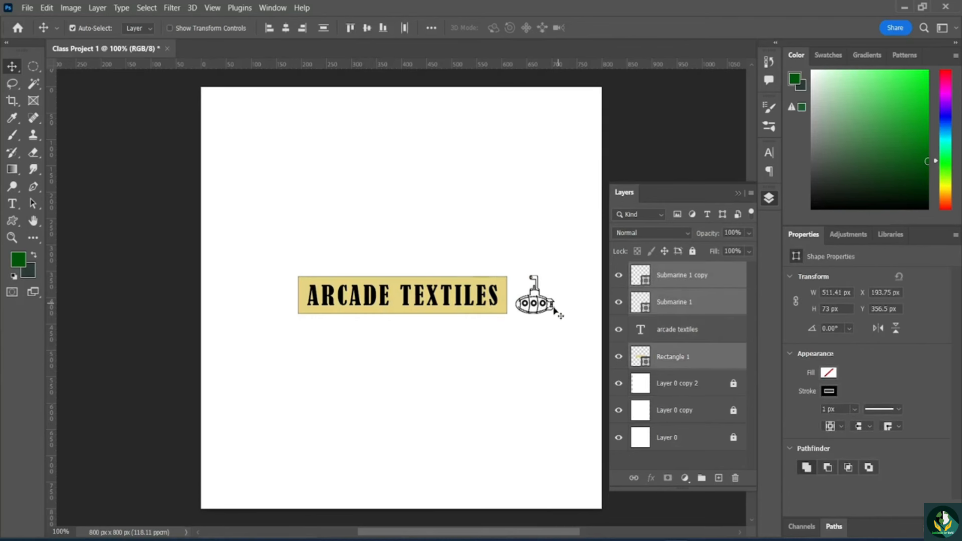
pyautogui.click(672, 445)
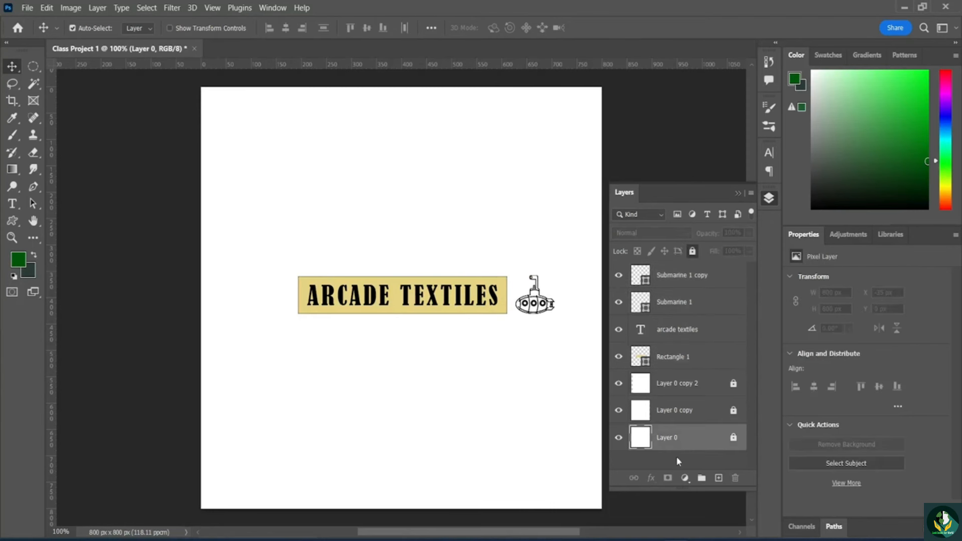
pyautogui.click(690, 279)
pyautogui.moveTo(533, 282); pyautogui.dragTo(275, 287)
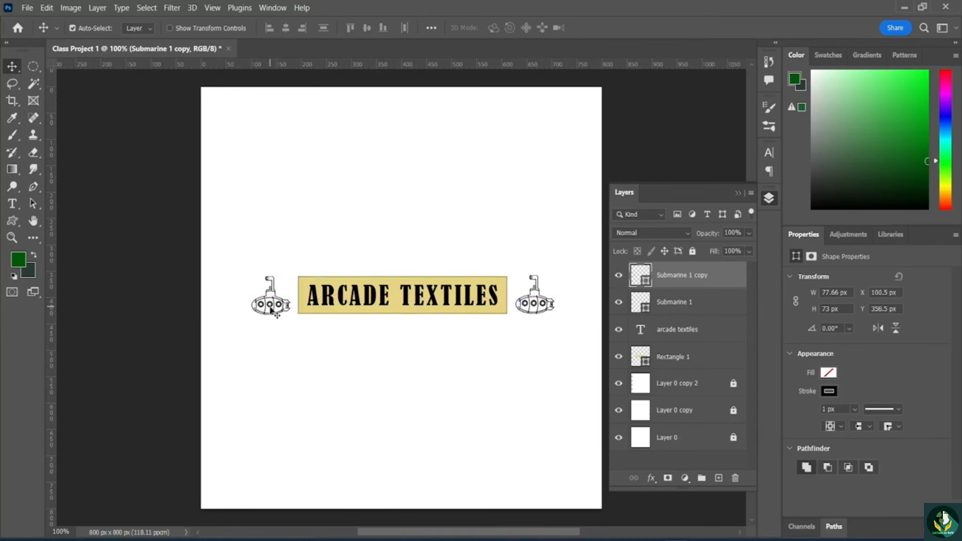
pyautogui.click(394, 247)
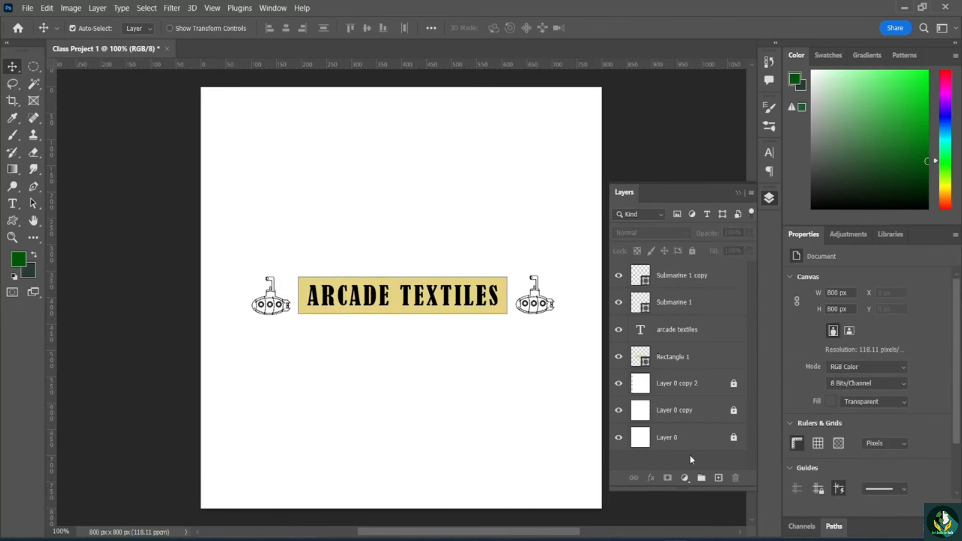
# Unlock the Layer 0 copy and Layer 0 background layers and delete both
pyautogui.click(732, 410)
pyautogui.click(732, 438)
pyautogui.click(704, 414)
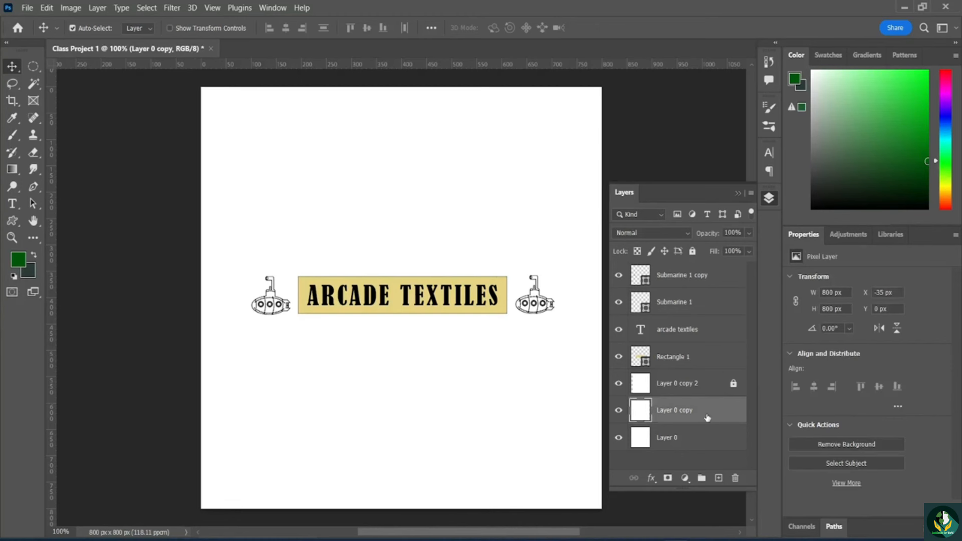
pyautogui.keyDown('shift'); pyautogui.click(709, 433); pyautogui.keyUp('shift')
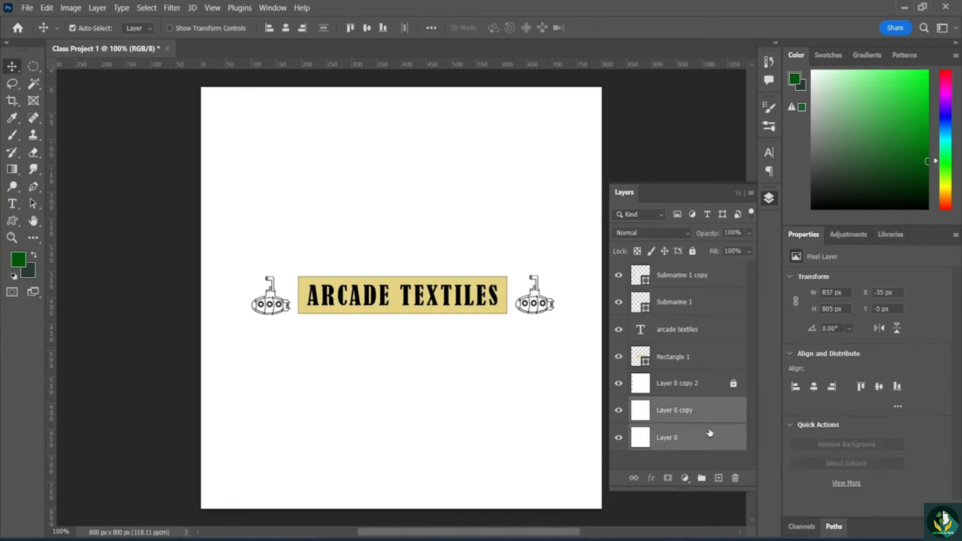
pyautogui.press('Delete')
pyautogui.click(705, 429)
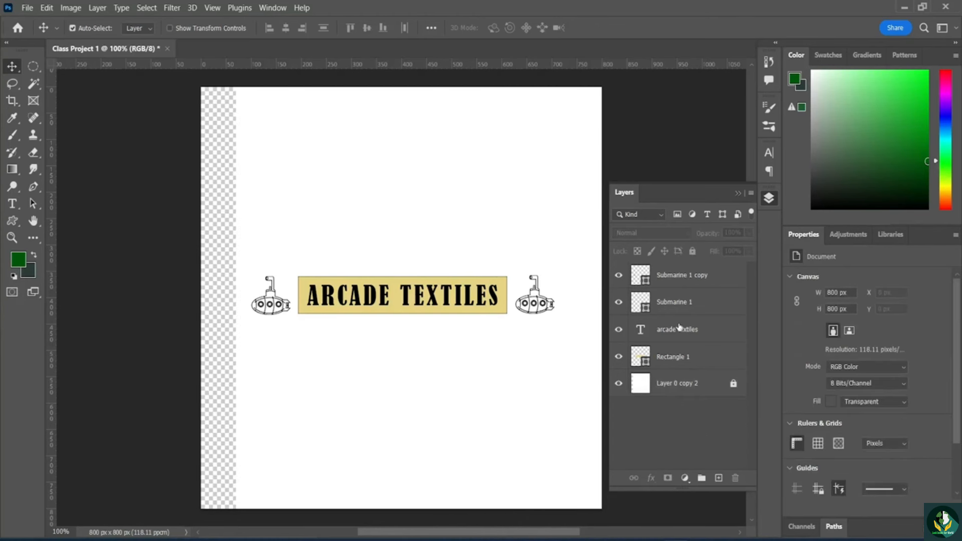
# Unlock Layer 0 copy 2, shift it left to cover the bare strip of the canvas, and lock it again
pyautogui.moveTo(448, 427); pyautogui.dragTo(398, 425)
pyautogui.click(697, 387)
pyautogui.click(733, 383)
pyautogui.moveTo(373, 387); pyautogui.dragTo(339, 397)
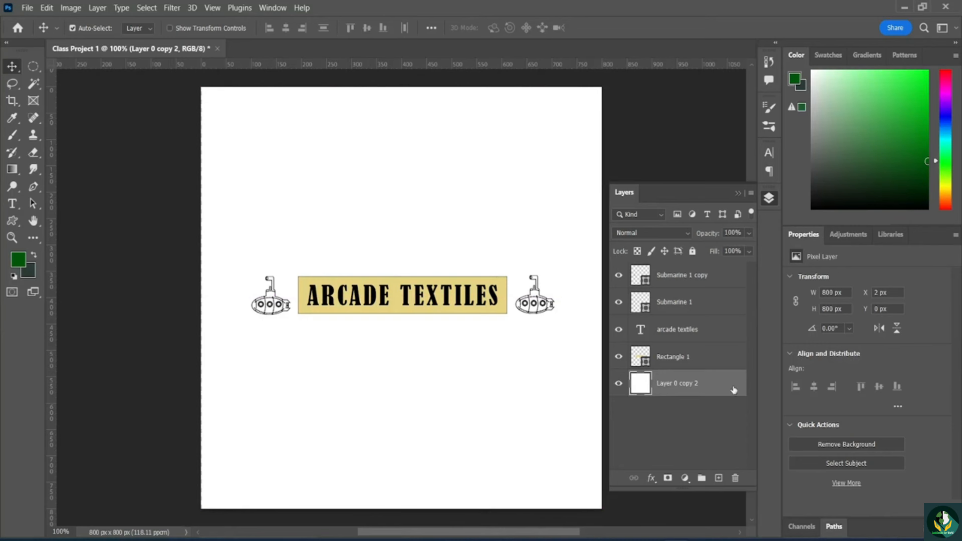
pyautogui.click(692, 252)
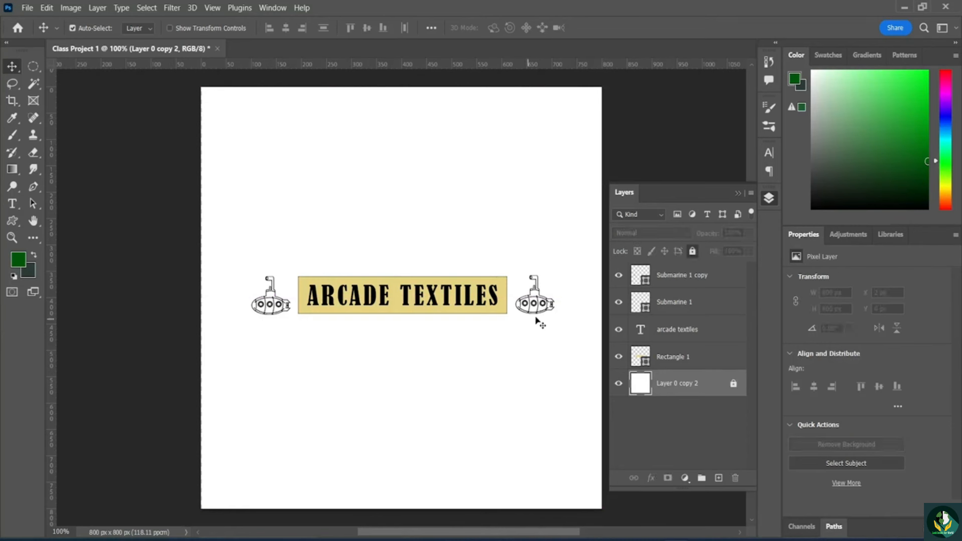
# Draw a flat triangle about 417 x 35 px above the yellow rectangle with the Triangle tool
pyautogui.click(12, 221)
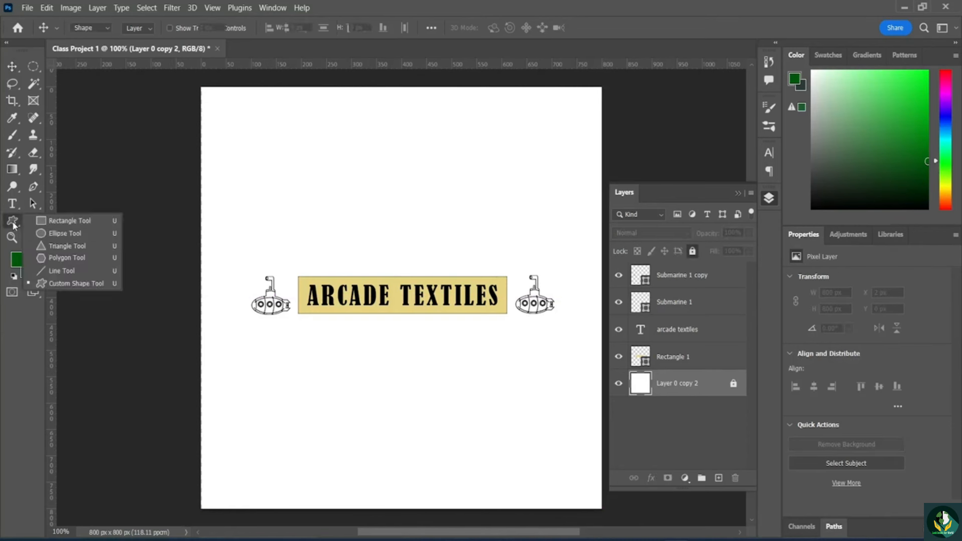
pyautogui.click(56, 246)
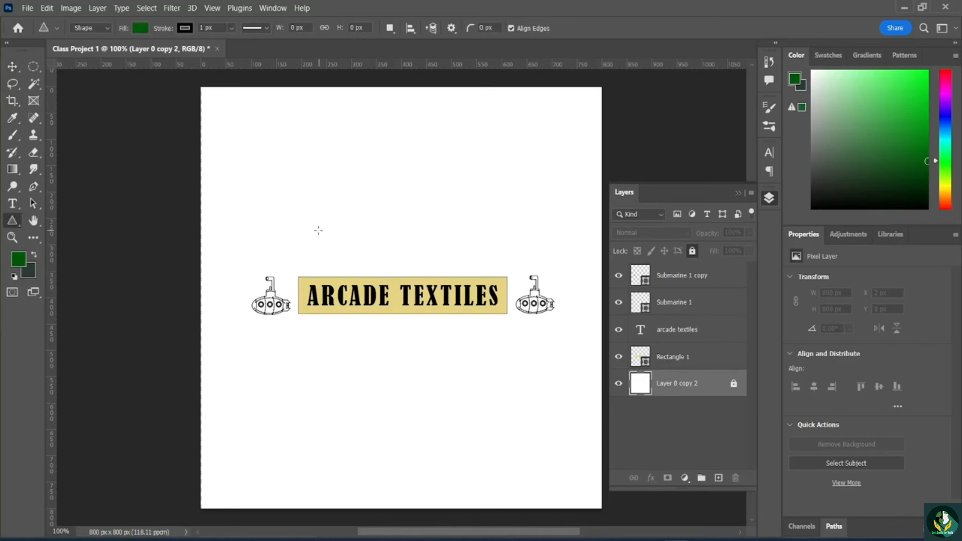
pyautogui.moveTo(339, 247); pyautogui.dragTo(541, 229)
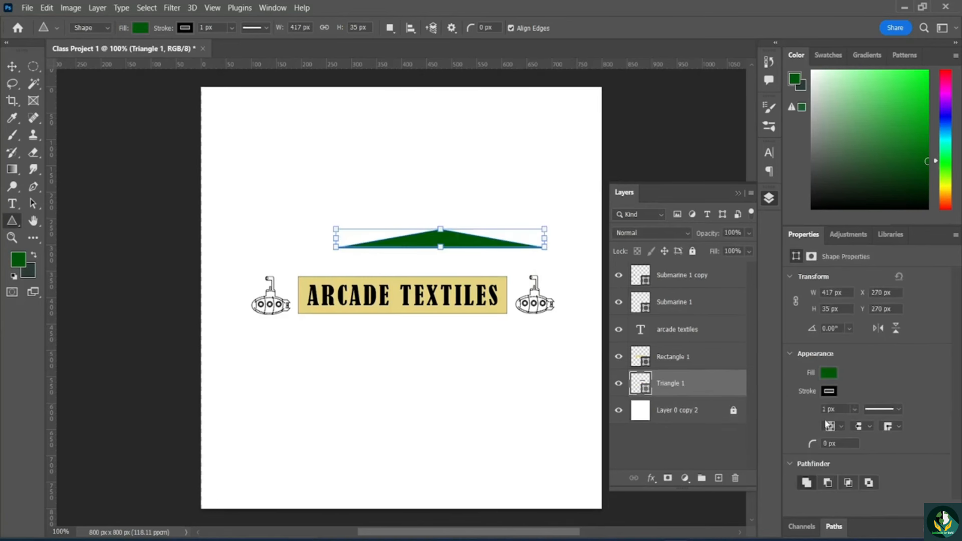
# Fill the triangle with the recently used orange and move it to sit centred just above the yellow rectangle
pyautogui.click(828, 373)
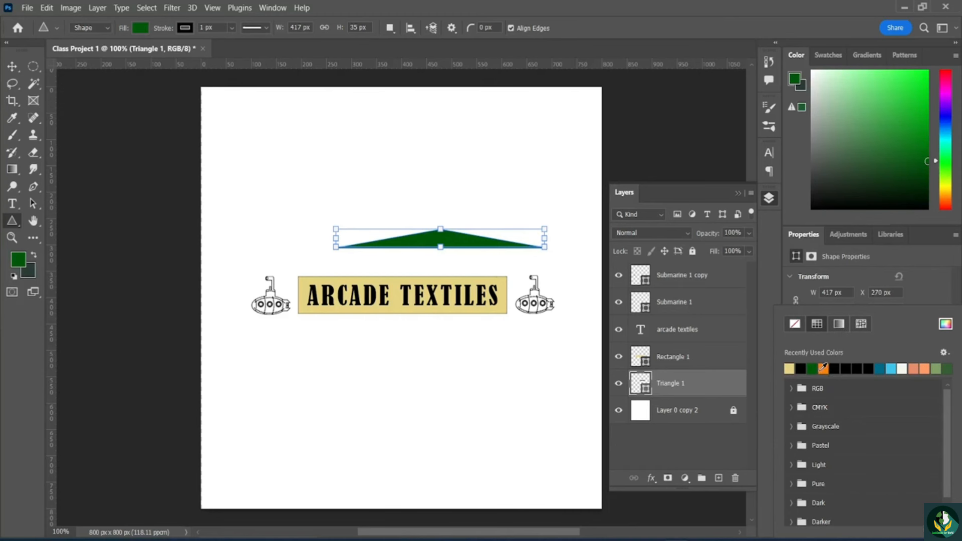
pyautogui.click(822, 369)
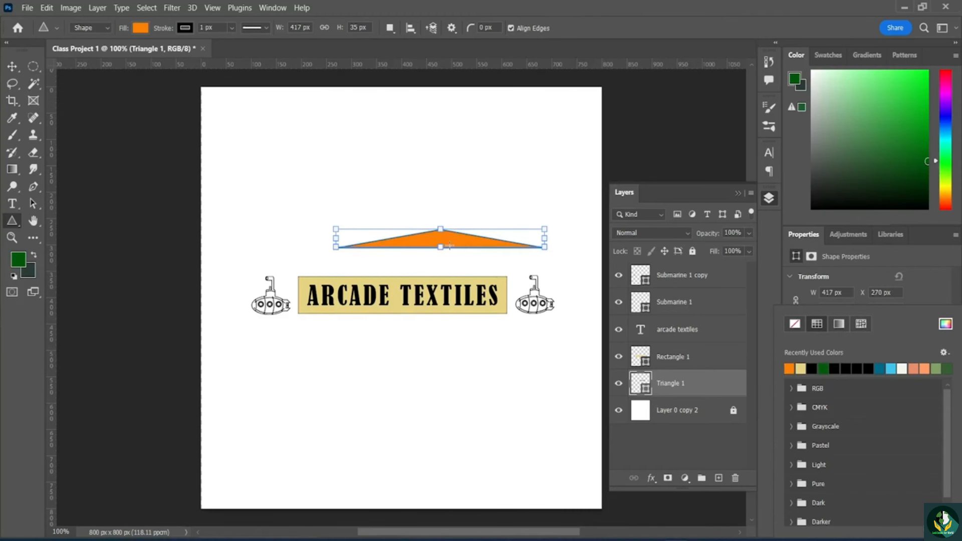
pyautogui.press('v')
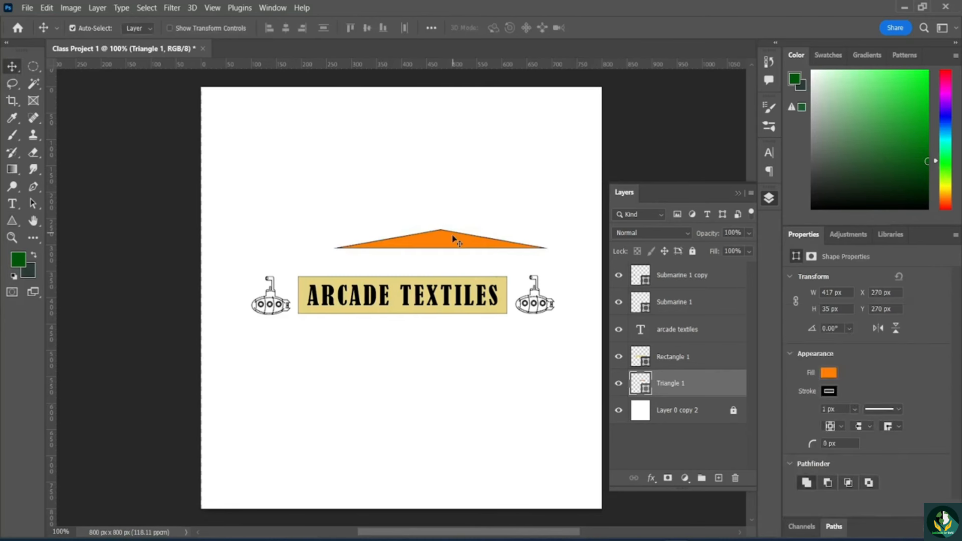
pyautogui.moveTo(450, 241); pyautogui.dragTo(416, 259)
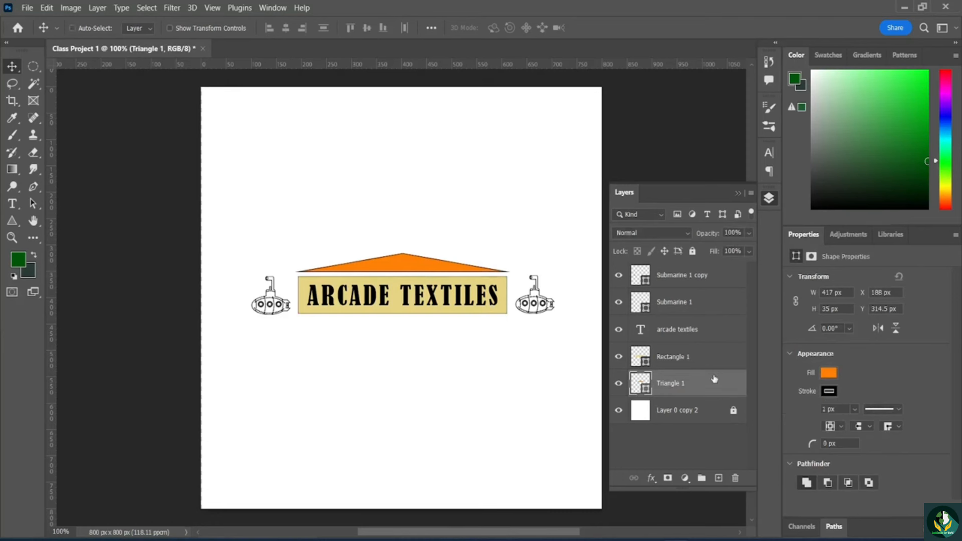
# Place an upside-down copy of the orange triangle, rotated about 180°, centred just below the yellow rectangle
pyautogui.hotkey('ctrl', 'j')
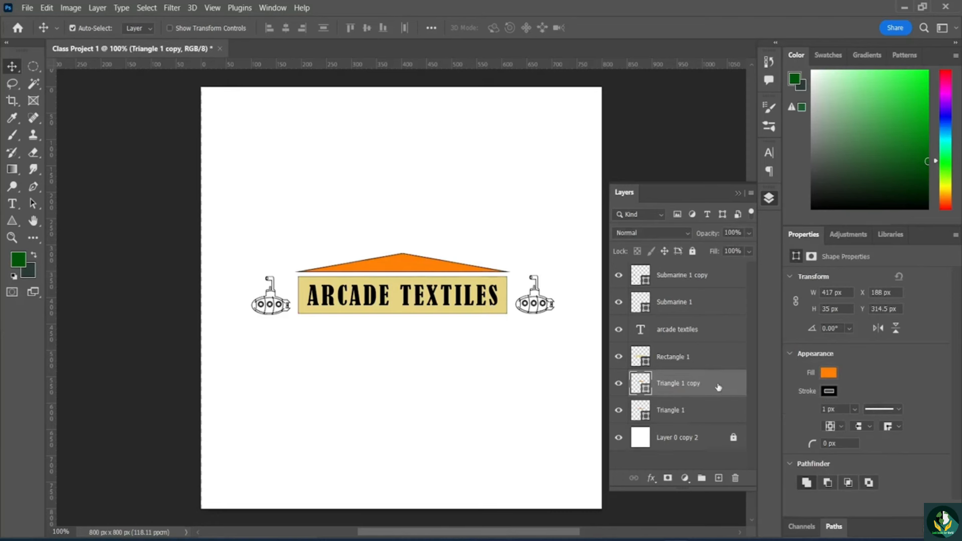
pyautogui.moveTo(407, 264); pyautogui.dragTo(400, 339)
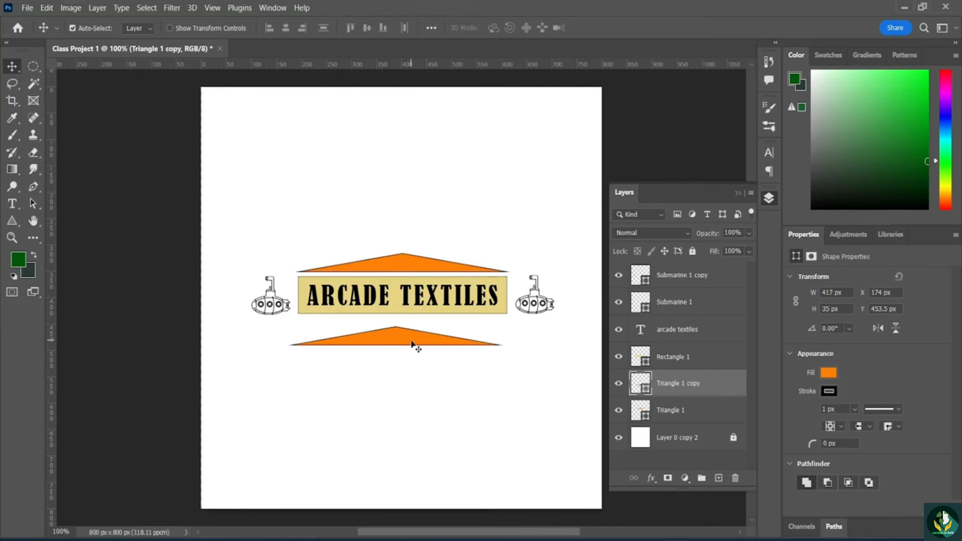
pyautogui.hotkey('ctrl', 't')
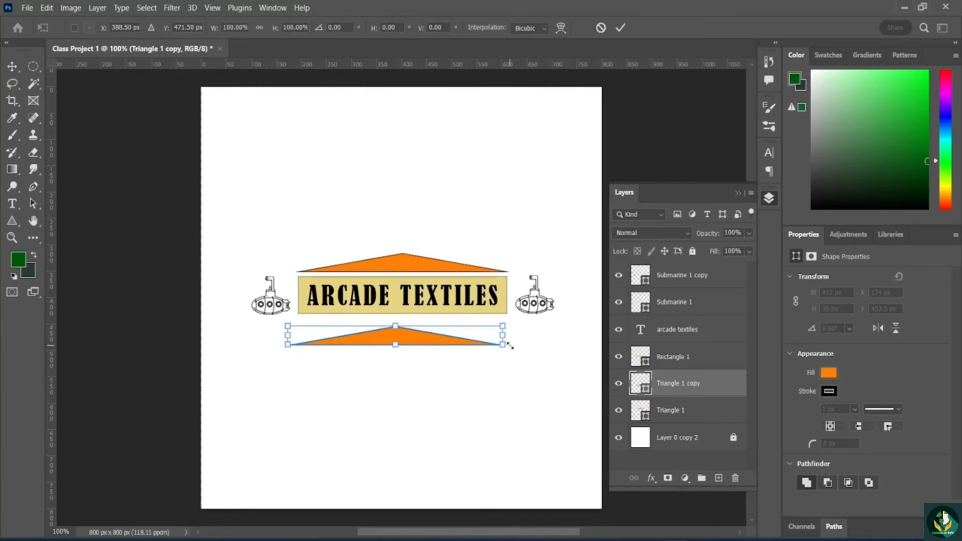
pyautogui.moveTo(504, 356); pyautogui.dragTo(289, 312)
pyautogui.moveTo(405, 337); pyautogui.dragTo(409, 330)
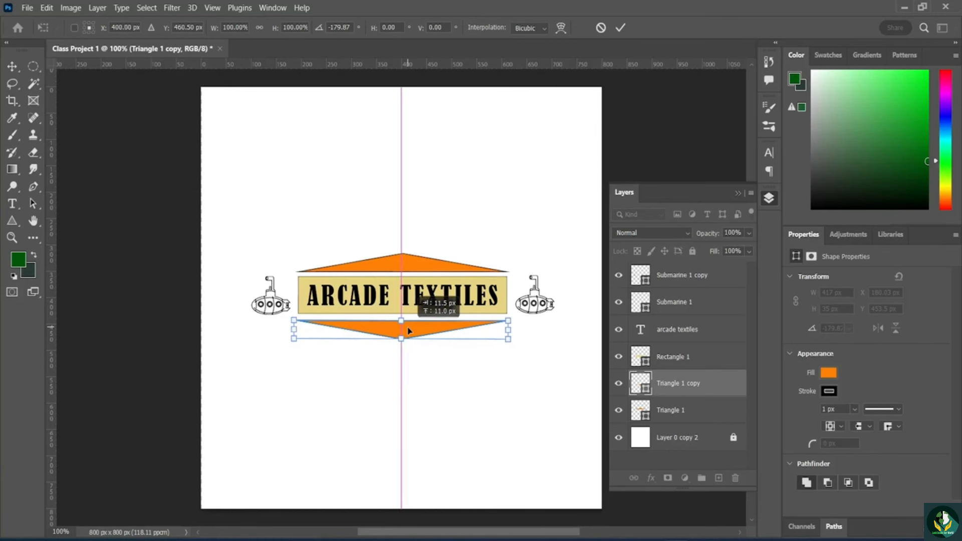
pyautogui.moveTo(410, 331); pyautogui.dragTo(409, 331)
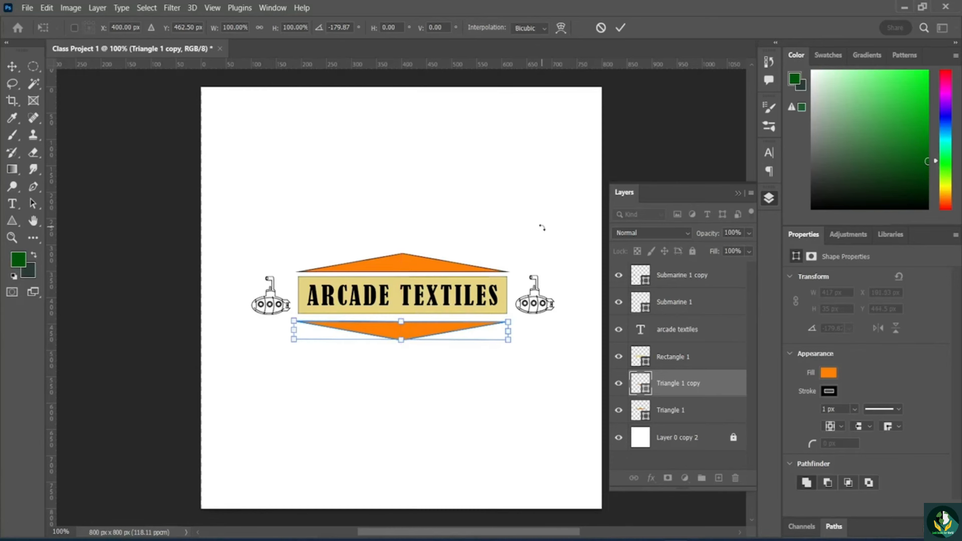
pyautogui.click(621, 29)
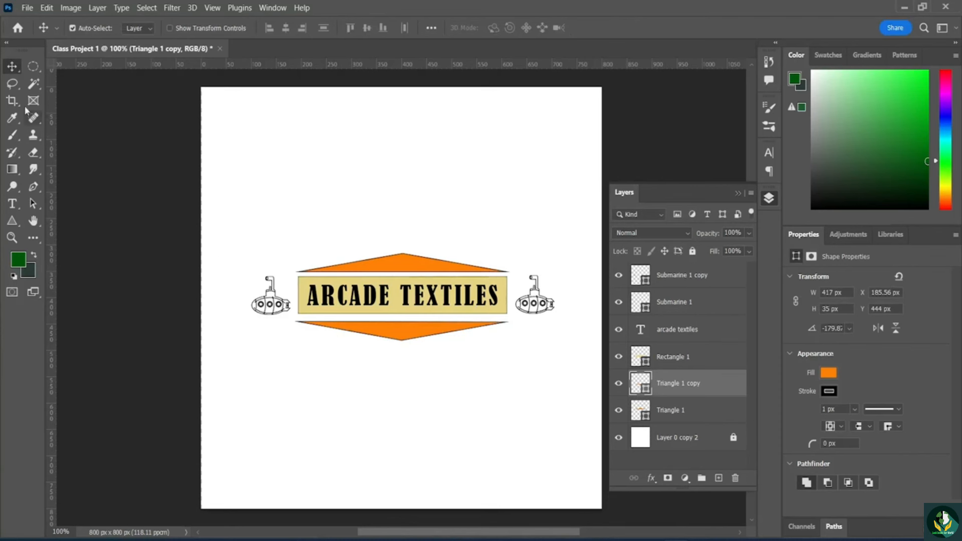
pyautogui.click(490, 398)
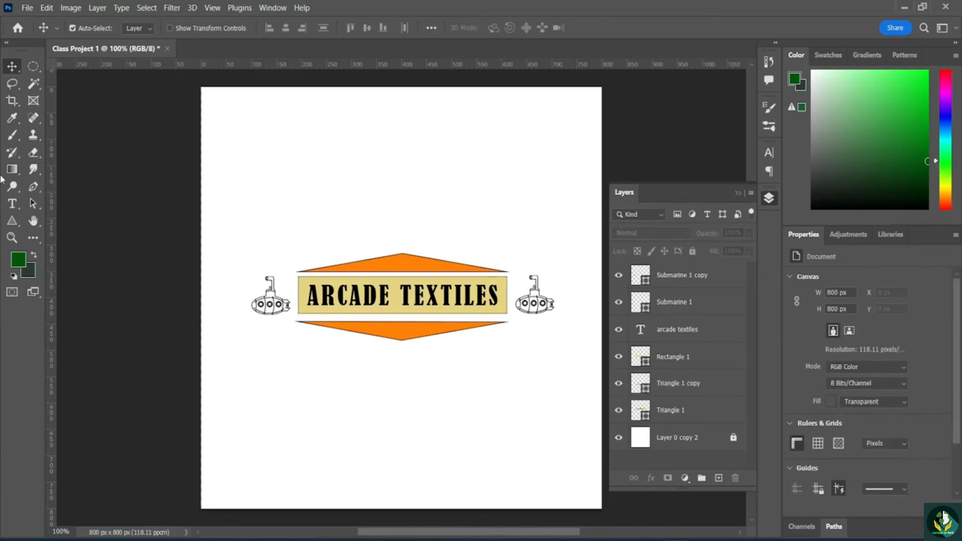
# Draw an upright ellipse about 97 x 128 px over the submarine left of the yellow rectangle
pyautogui.click(14, 221)
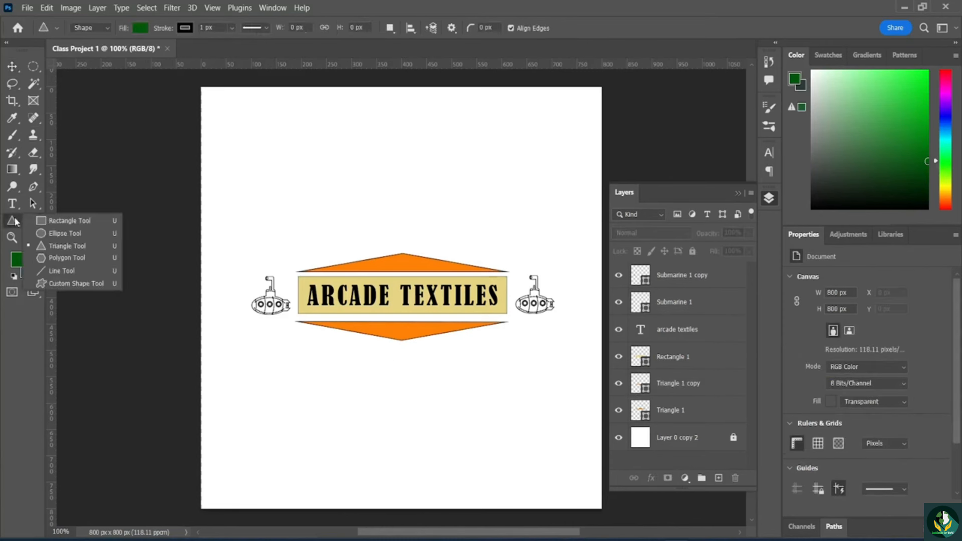
pyautogui.click(64, 233)
pyautogui.moveTo(246, 258); pyautogui.dragTo(294, 329)
pyautogui.moveTo(271, 259); pyautogui.dragTo(271, 262)
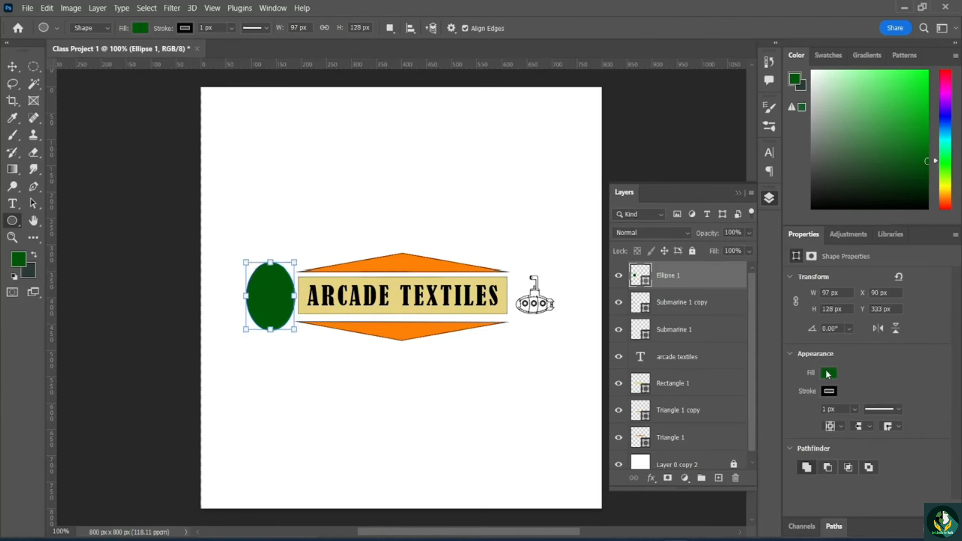
# Set the ellipse's fill to no colour
pyautogui.click(828, 373)
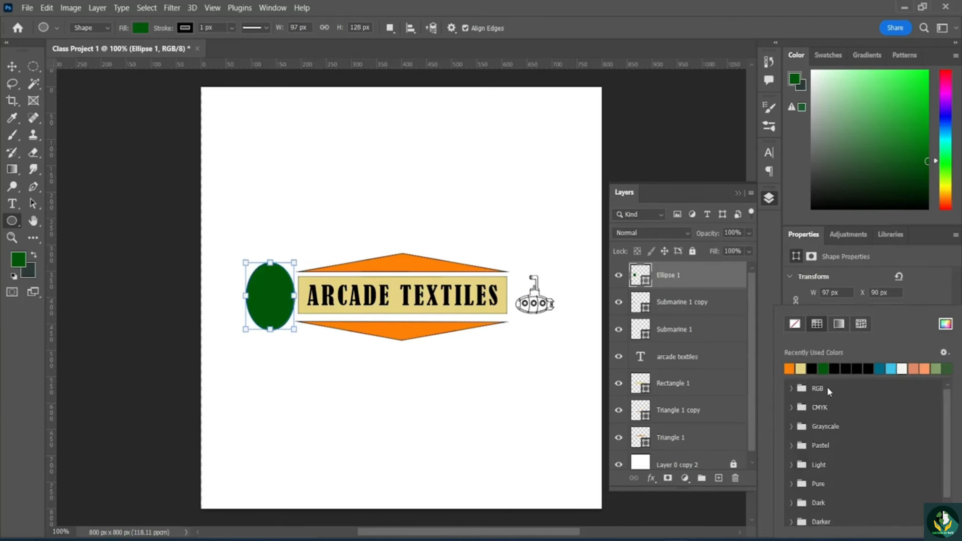
pyautogui.click(795, 323)
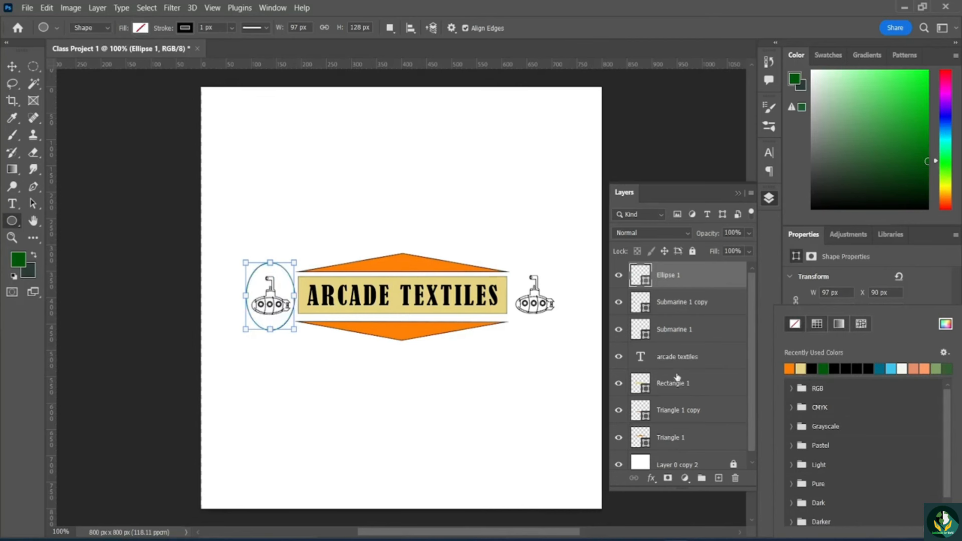
pyautogui.click(930, 298)
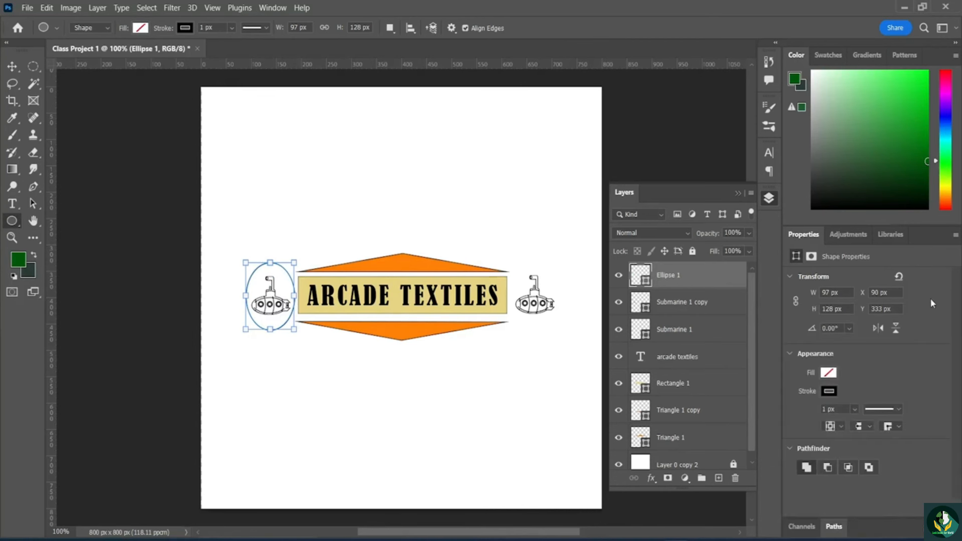
# Set the stroke width of the ellipse around the submarine to 4 px
pyautogui.click(855, 410)
pyautogui.moveTo(858, 427); pyautogui.dragTo(859, 427)
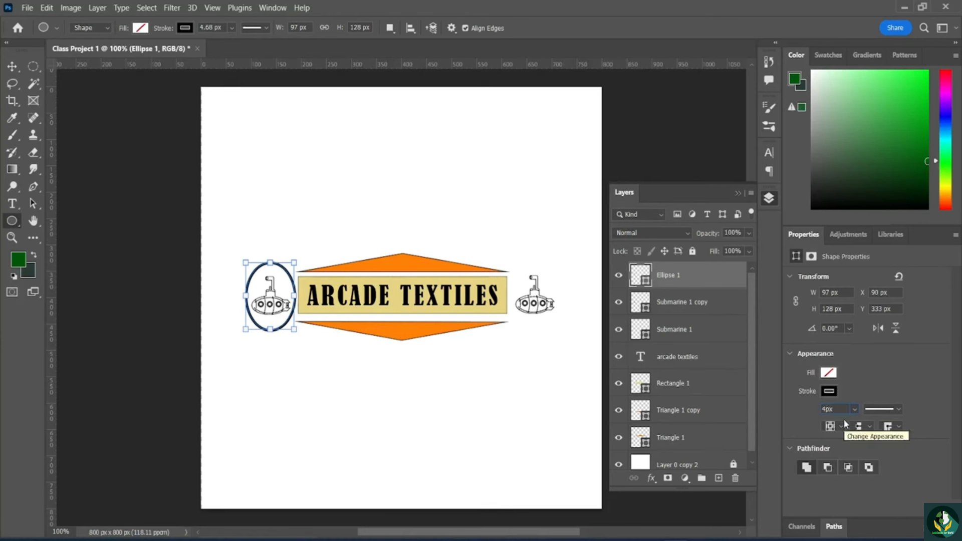
pyautogui.press('Return')
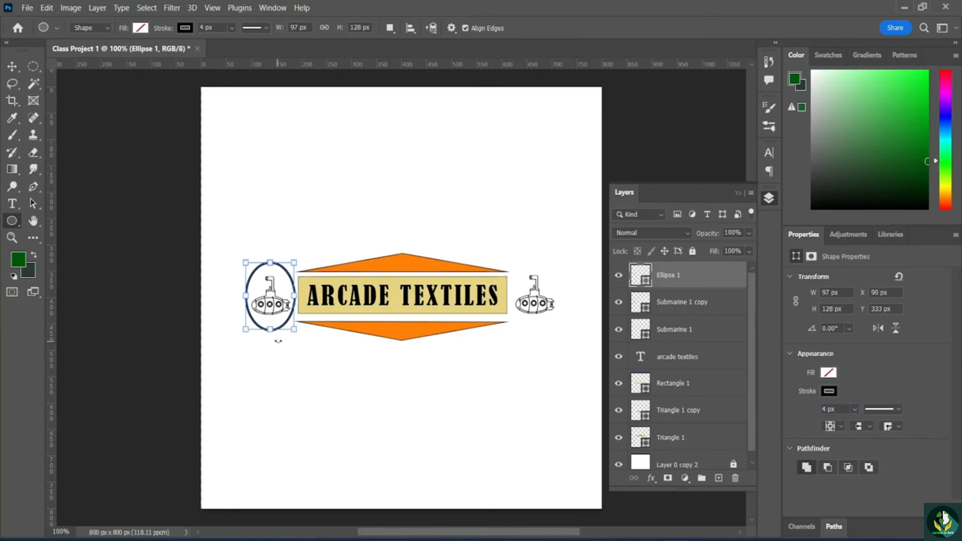
# Shorten the ellipse around the submarine from both ends to a height of about 95 px, keeping its width
pyautogui.moveTo(271, 333); pyautogui.dragTo(270, 325)
pyautogui.moveTo(270, 262); pyautogui.dragTo(274, 271)
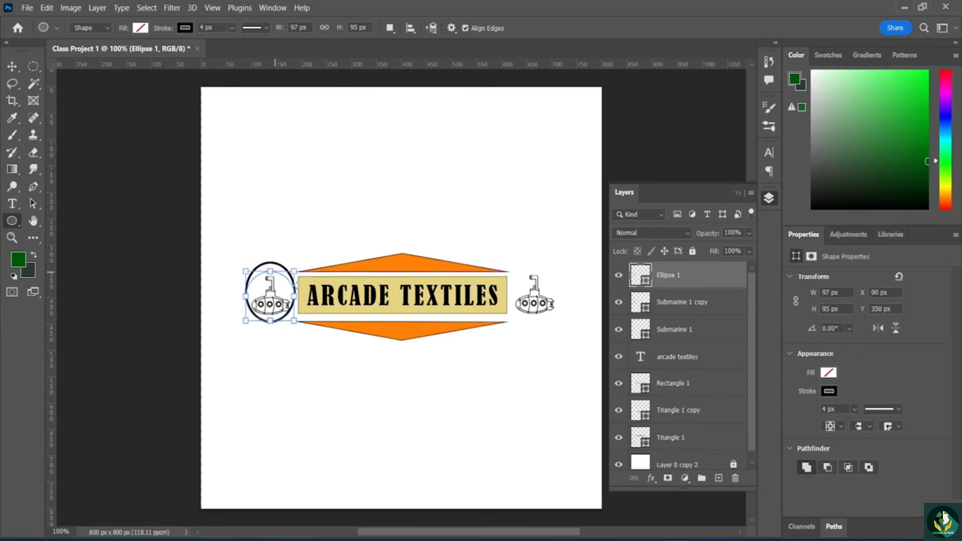
pyautogui.click(297, 354)
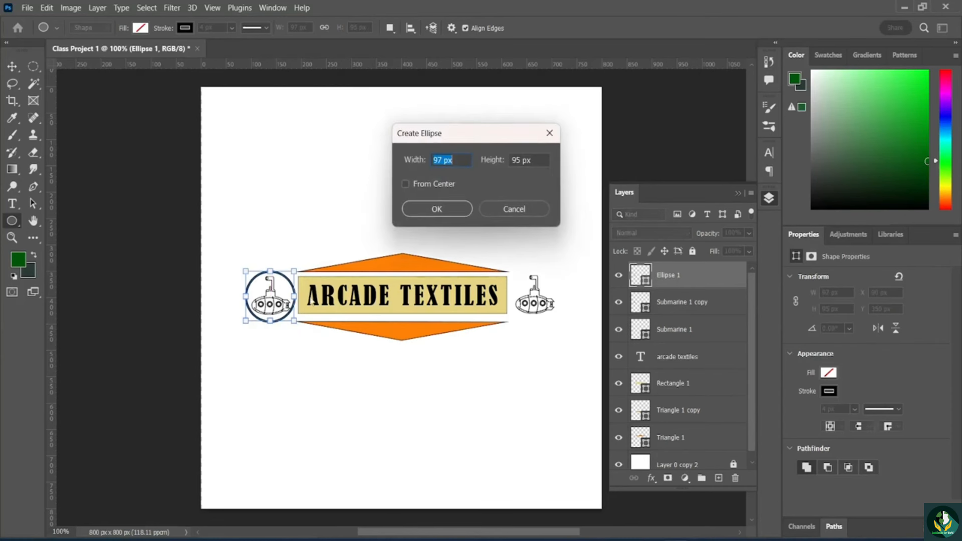
pyautogui.click(513, 207)
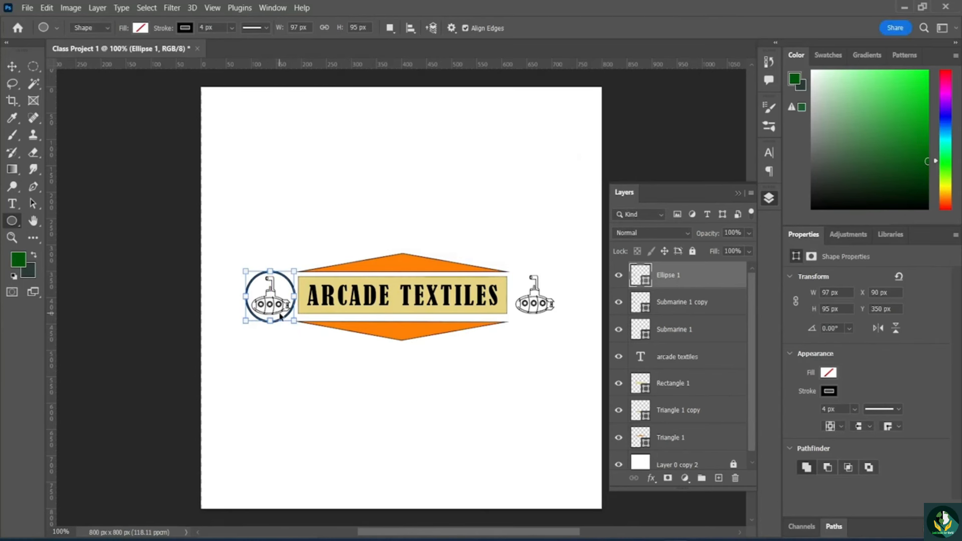
# Duplicate the ellipse and place the copy around the submarine right of the yellow rectangle
pyautogui.hotkey('ctrl', 'j')
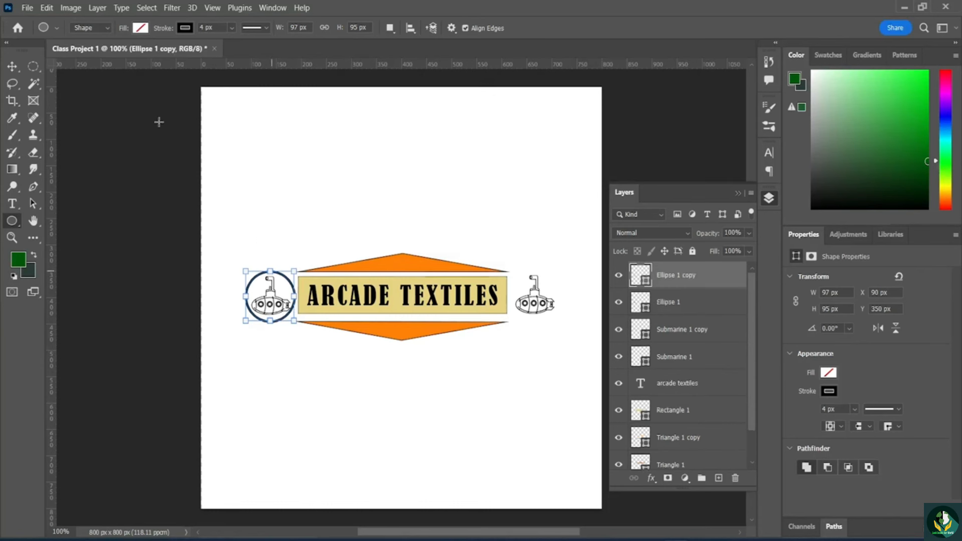
pyautogui.press('v')
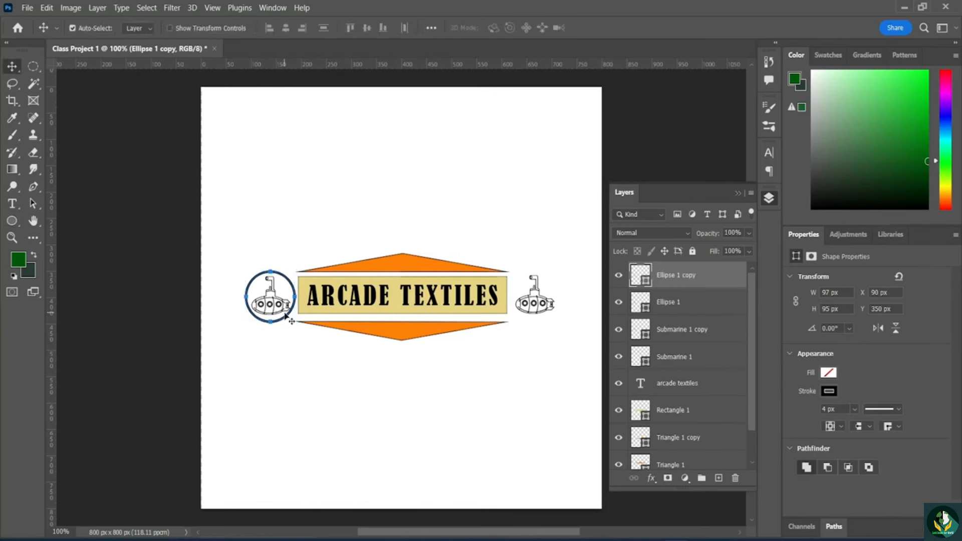
pyautogui.moveTo(289, 321); pyautogui.dragTo(550, 318)
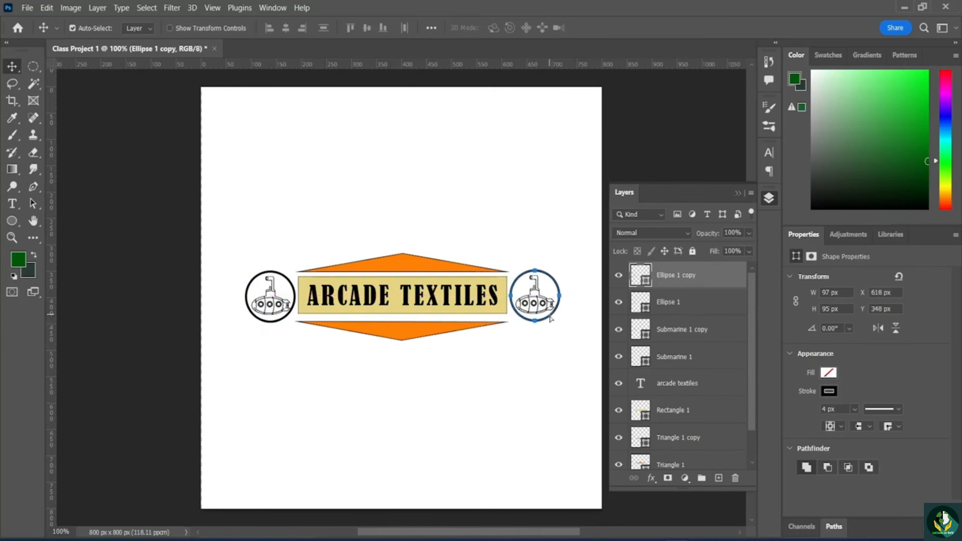
pyautogui.click(556, 356)
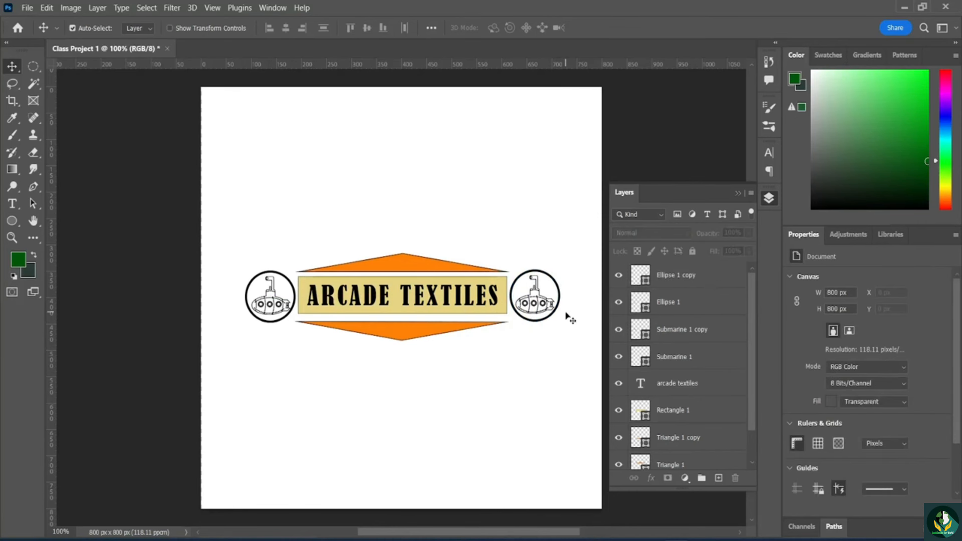
# Stretch the ellipse around the right submarine vertically in both directions to about 97 x 130 px
pyautogui.press('ctrl')
pyautogui.keyDown('ctrl'); pyautogui.click(542, 325); pyautogui.keyUp('ctrl')
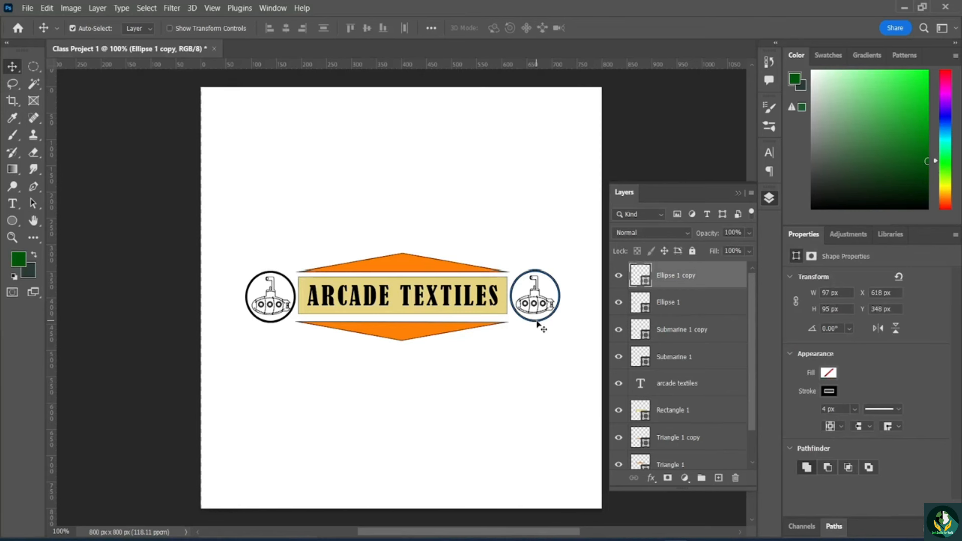
pyautogui.press('ctrl')
pyautogui.hotkey('ctrl', 't')
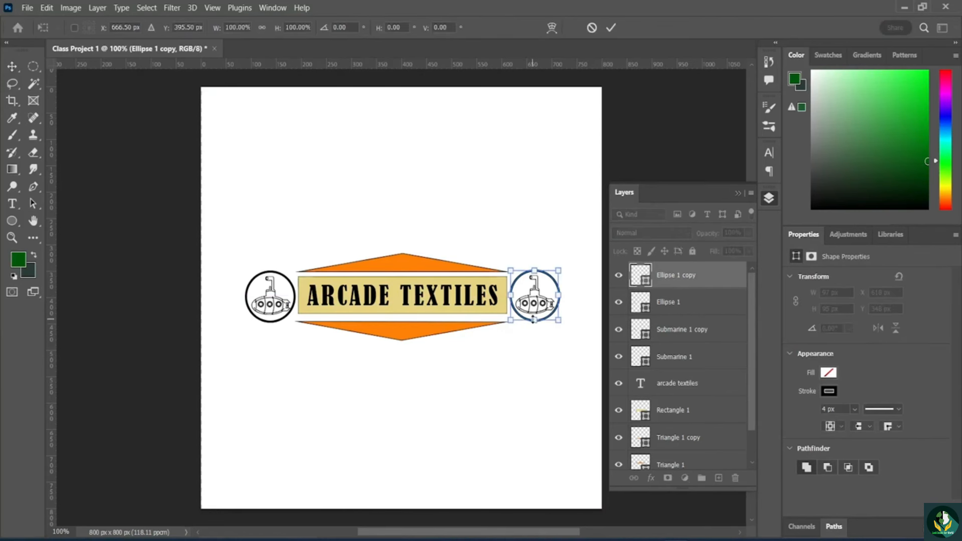
pyautogui.moveTo(534, 321); pyautogui.dragTo(534, 329)
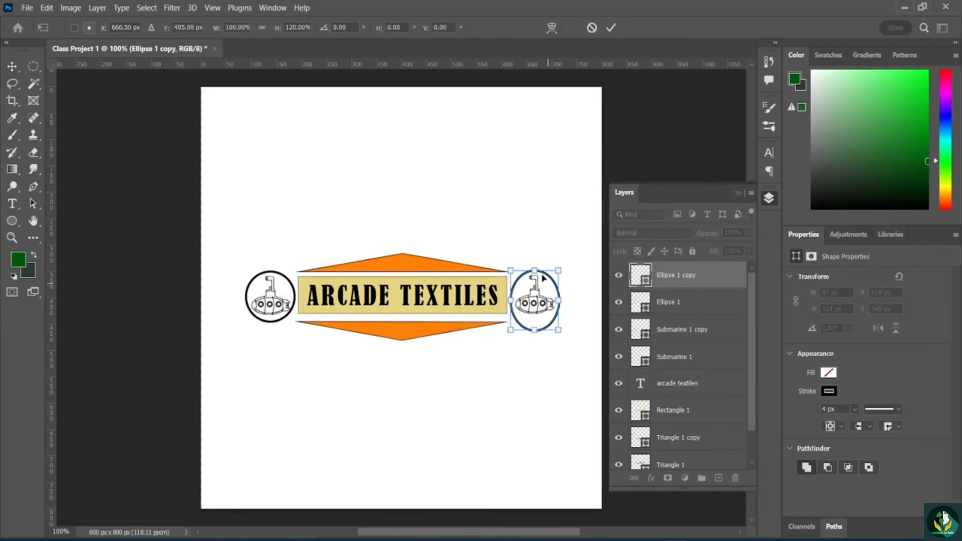
pyautogui.moveTo(535, 266); pyautogui.dragTo(535, 257)
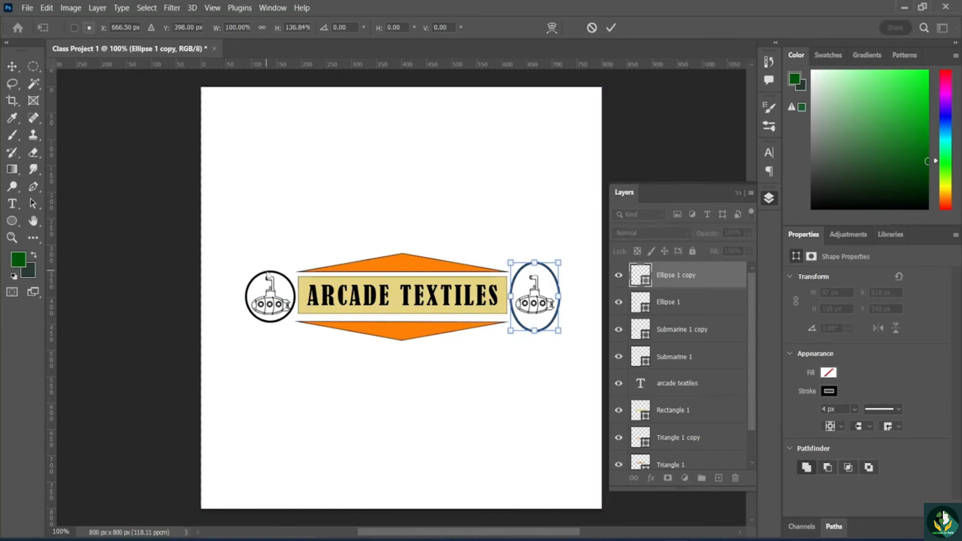
pyautogui.press('Return')
pyautogui.hotkey('ctrl', 't')
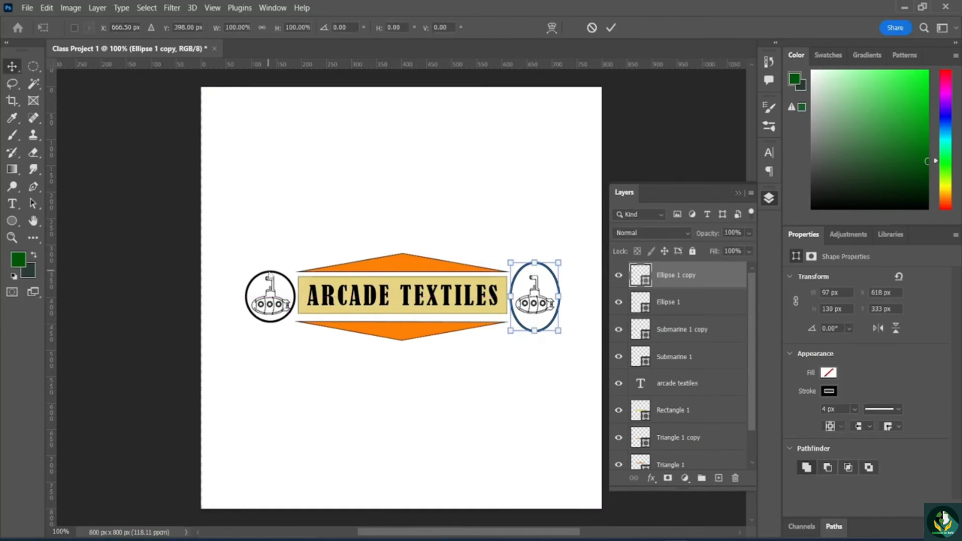
pyautogui.press('Return')
# Stretch the ellipse around the left submarine vertically to about 97 x 130 px, matching the one on the right
pyautogui.keyDown('ctrl'); pyautogui.click(280, 318); pyautogui.keyUp('ctrl')
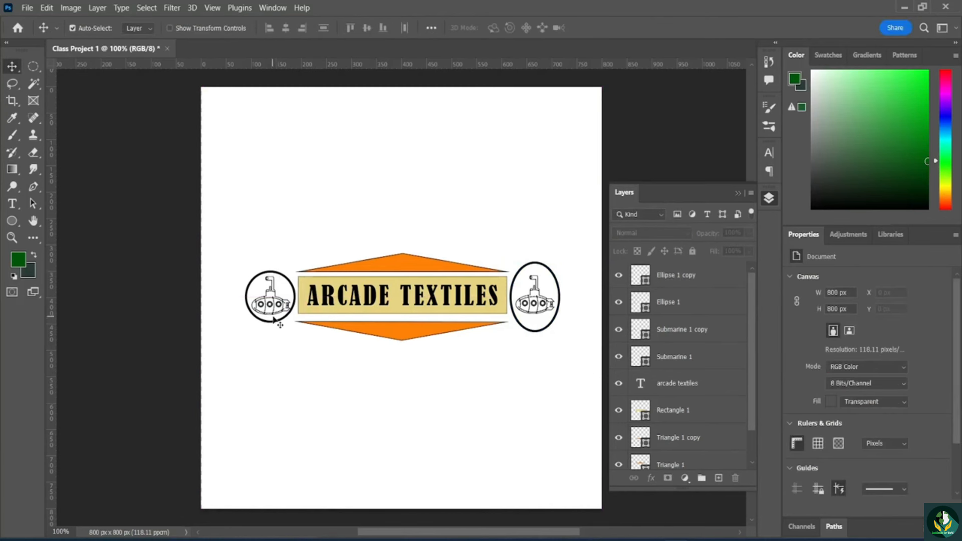
pyautogui.keyDown('ctrl'); pyautogui.click(277, 323); pyautogui.keyUp('ctrl')
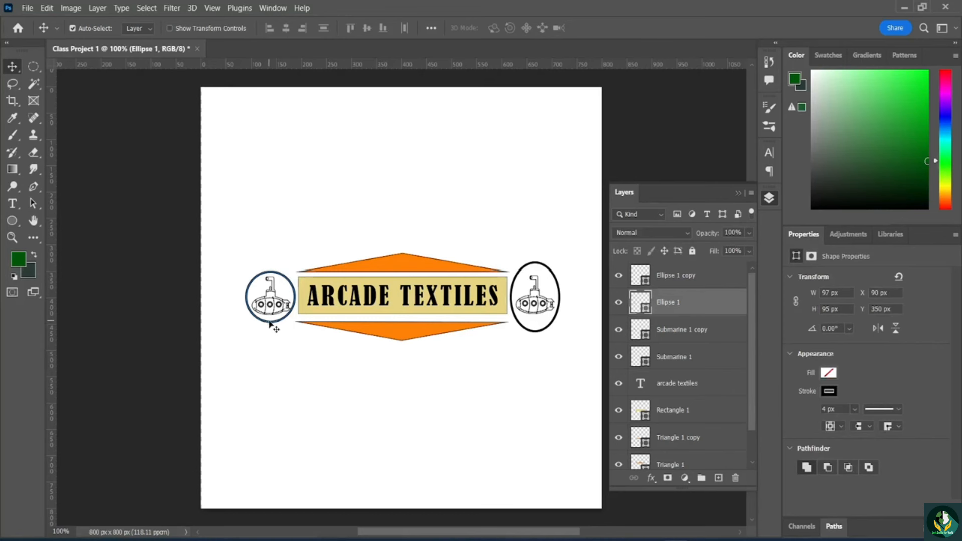
pyautogui.hotkey('ctrl', 't')
pyautogui.moveTo(270, 324); pyautogui.dragTo(269, 331)
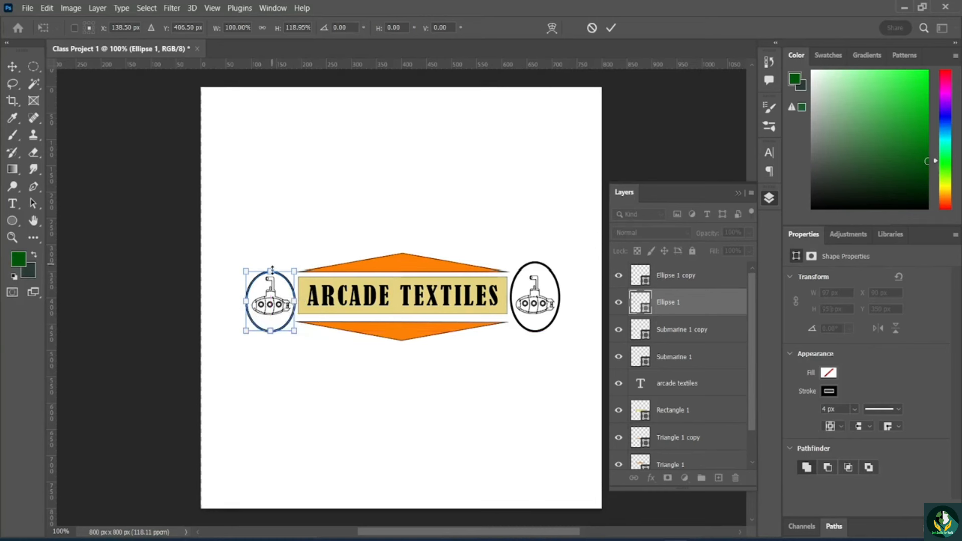
pyautogui.moveTo(270, 271); pyautogui.dragTo(269, 261)
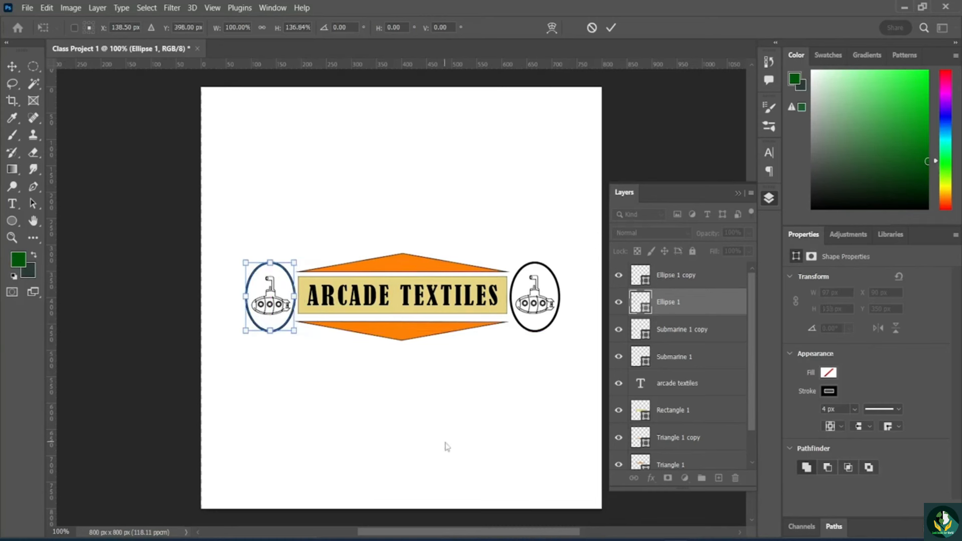
pyautogui.click(610, 28)
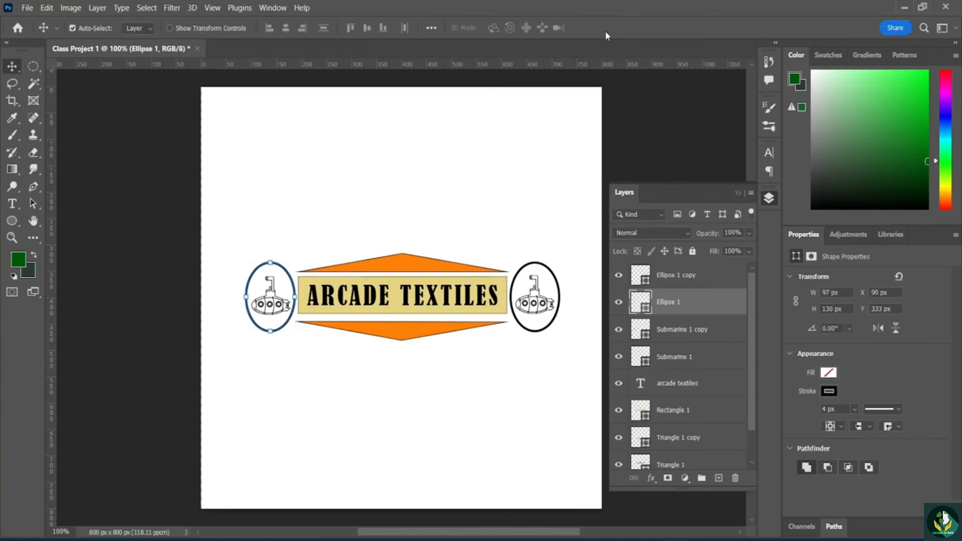
pyautogui.click(391, 386)
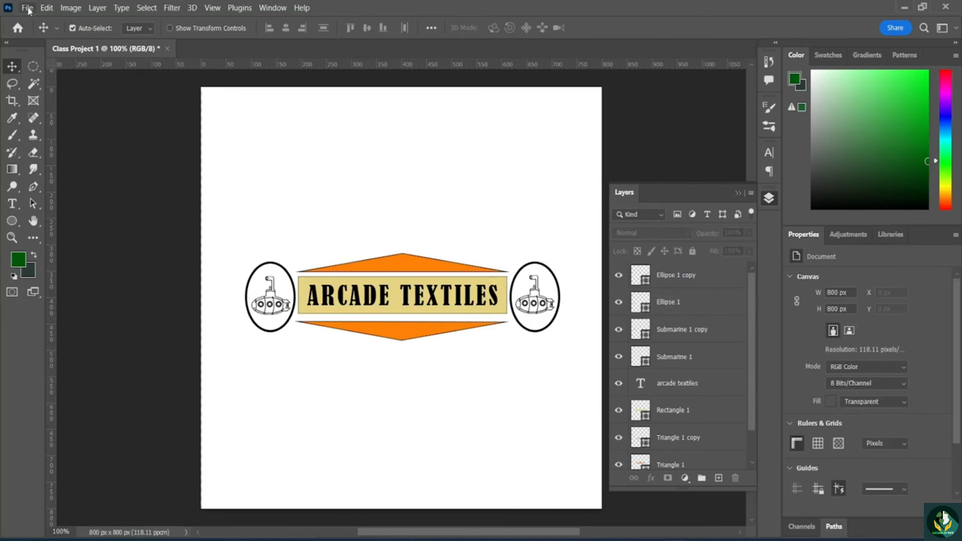
# Export the logo as an 800 x 800 px PNG named Class Project 1 and collapse the layer list
pyautogui.click(29, 10)
pyautogui.click(30, 10)
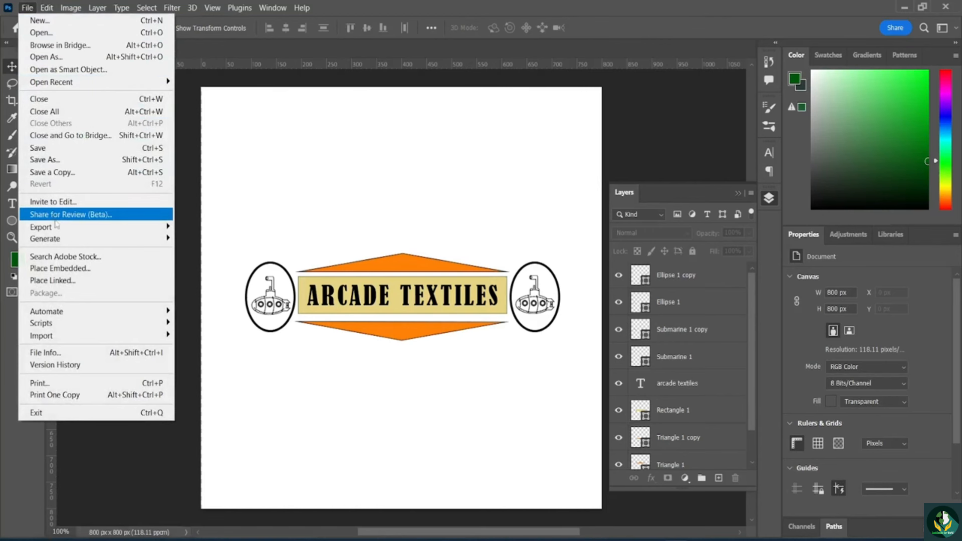
pyautogui.moveTo(50, 226)
pyautogui.click(205, 239)
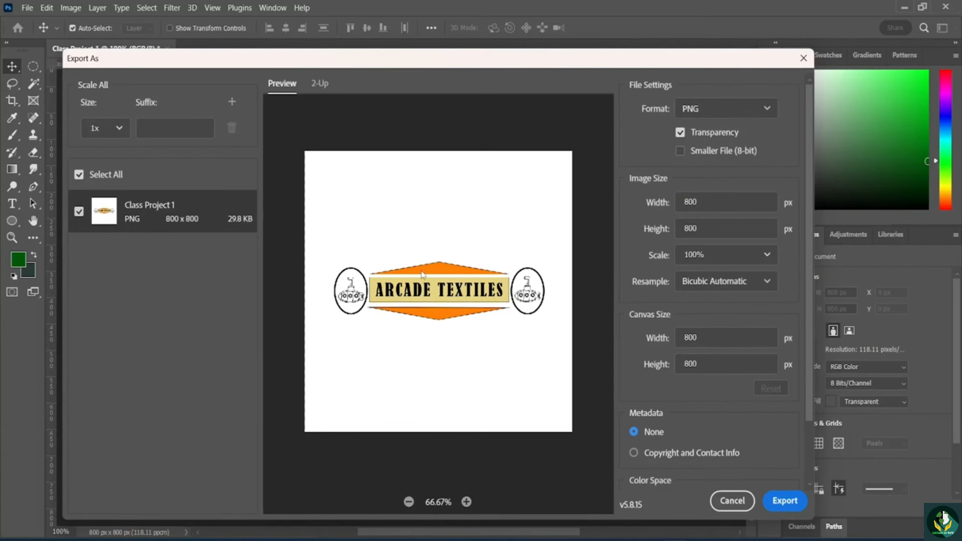
pyautogui.click(776, 509)
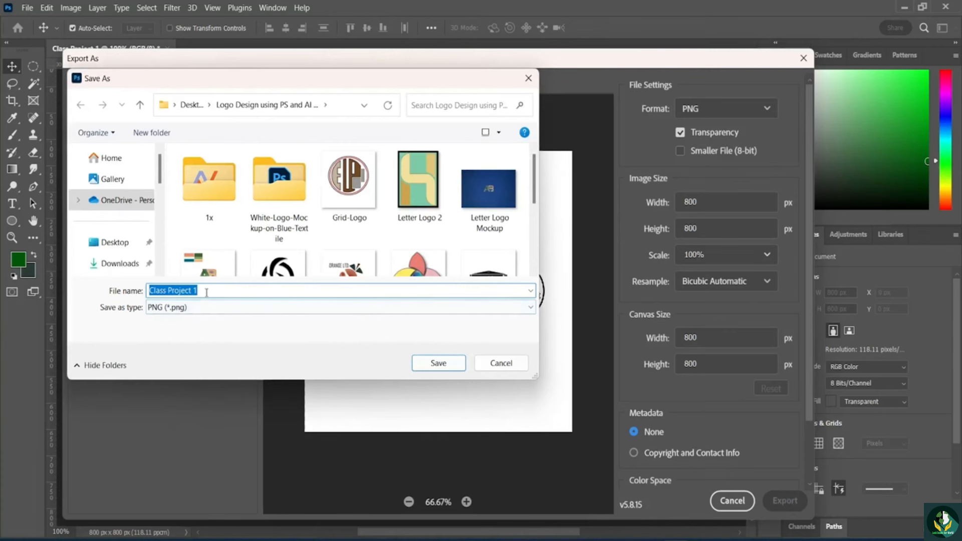
pyautogui.click(206, 292)
pyautogui.click(445, 365)
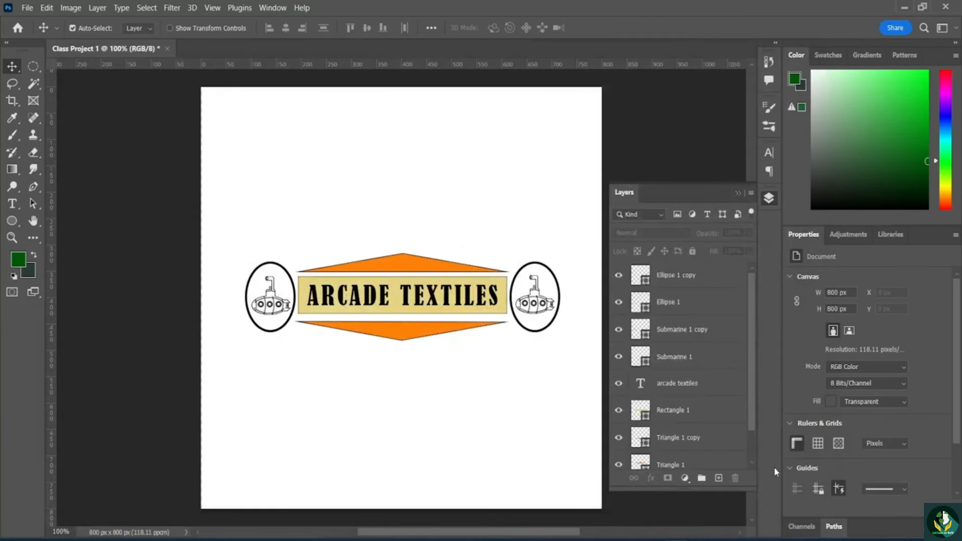
pyautogui.click(738, 194)
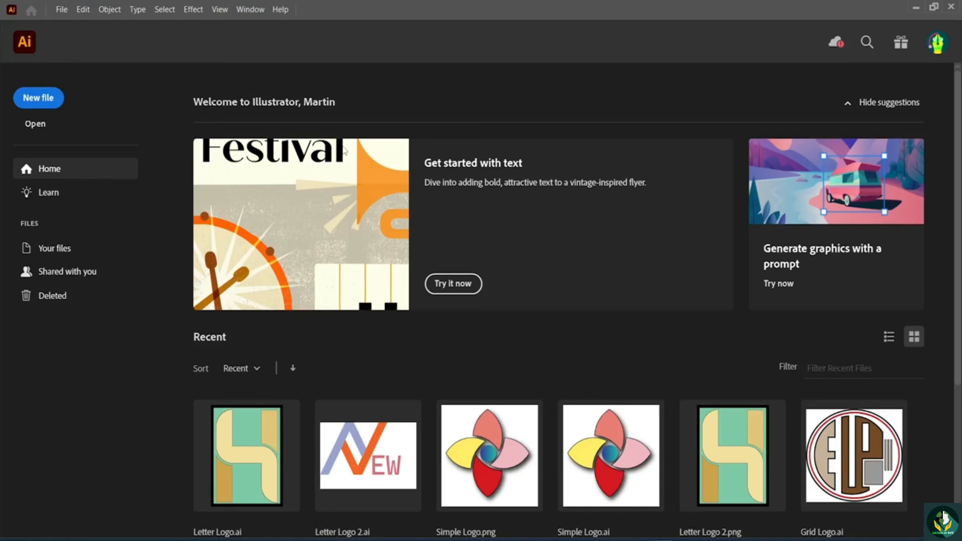
# In Illustrator, create a new 800 x 800 px RGB document named Class Project 2
pyautogui.hotkey('ctrl', 'n')
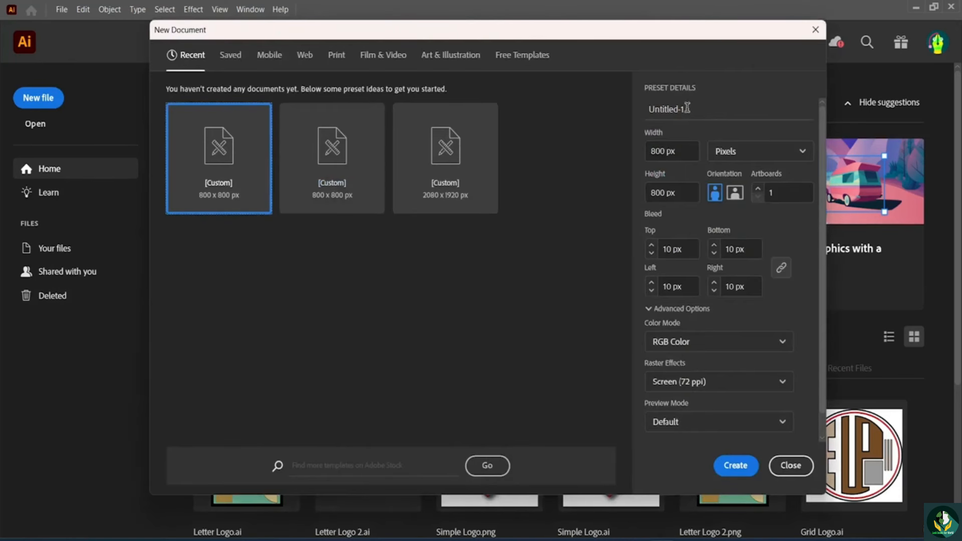
pyautogui.click(689, 109)
pyautogui.press('BackSpace')
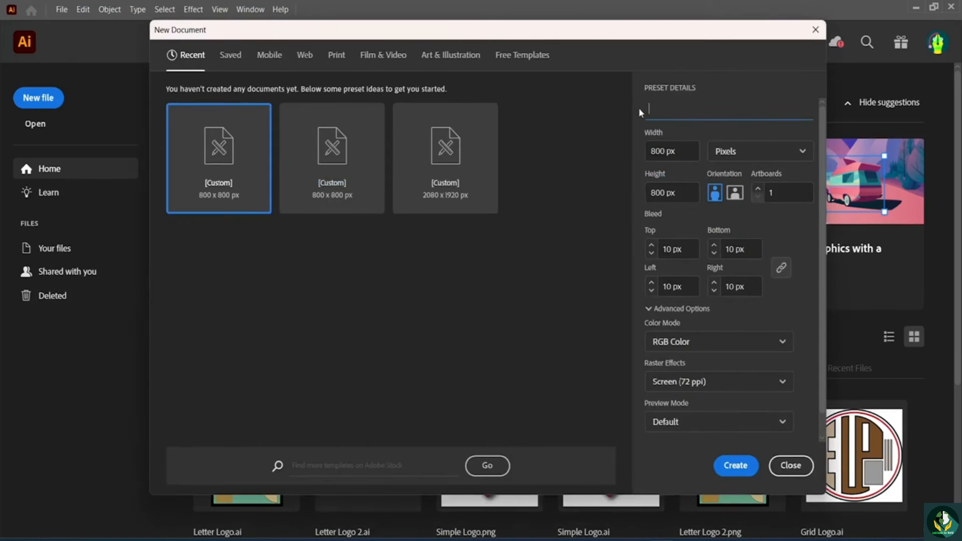
pyautogui.write('Class Project 2')
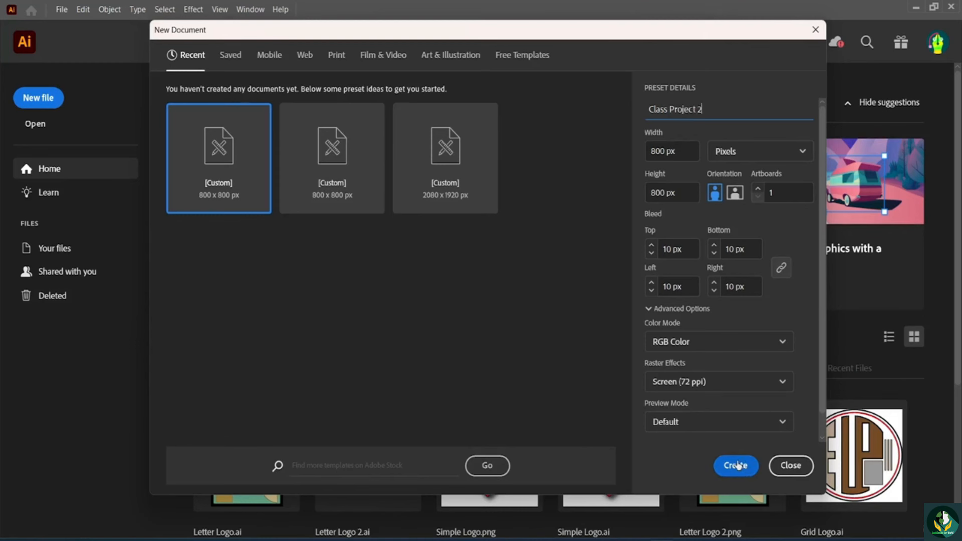
pyautogui.click(738, 466)
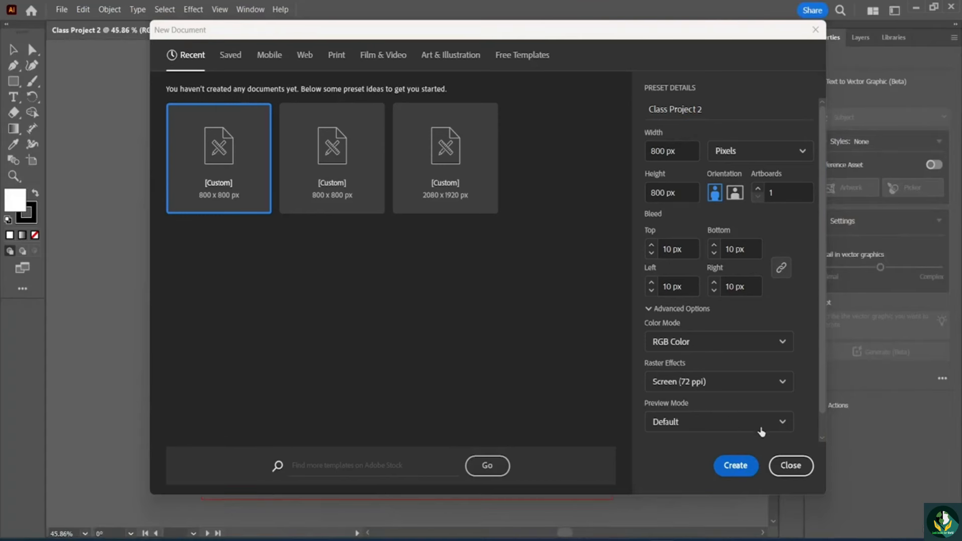
pyautogui.click(743, 463)
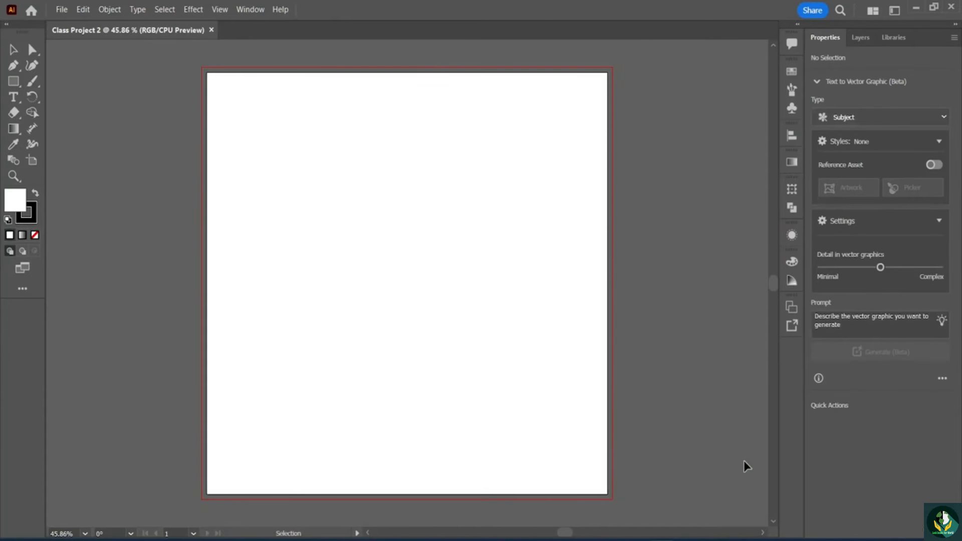
# Draw a vertical line segment about 451 px long in the left half of the artboard, at about X 207.5 px
pyautogui.scroll(-2, 510, 237)
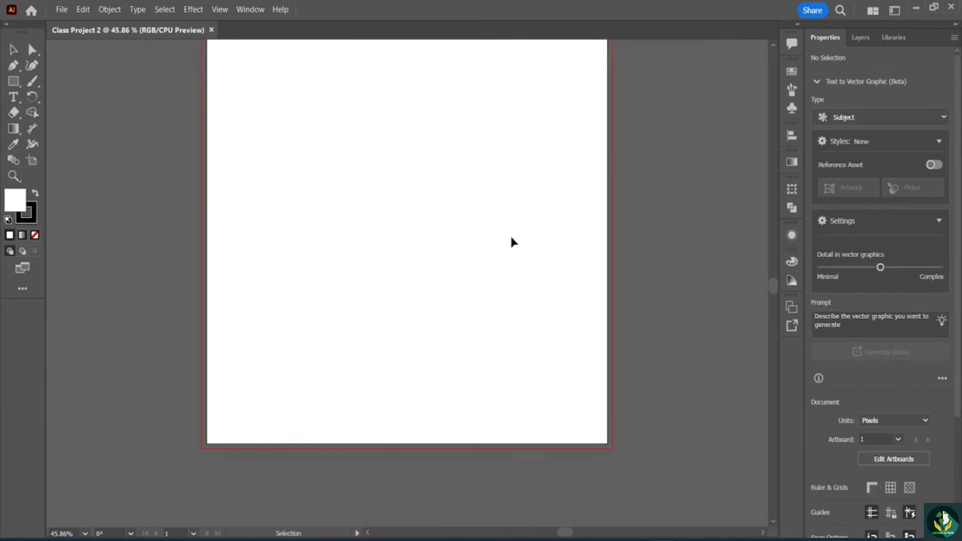
pyautogui.scroll(2, 516, 258)
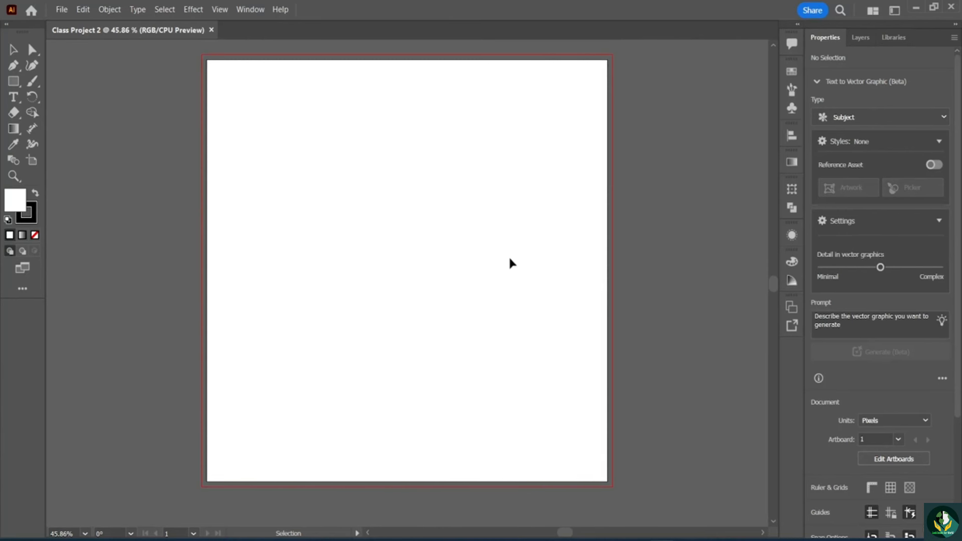
pyautogui.scroll(1, 515, 261)
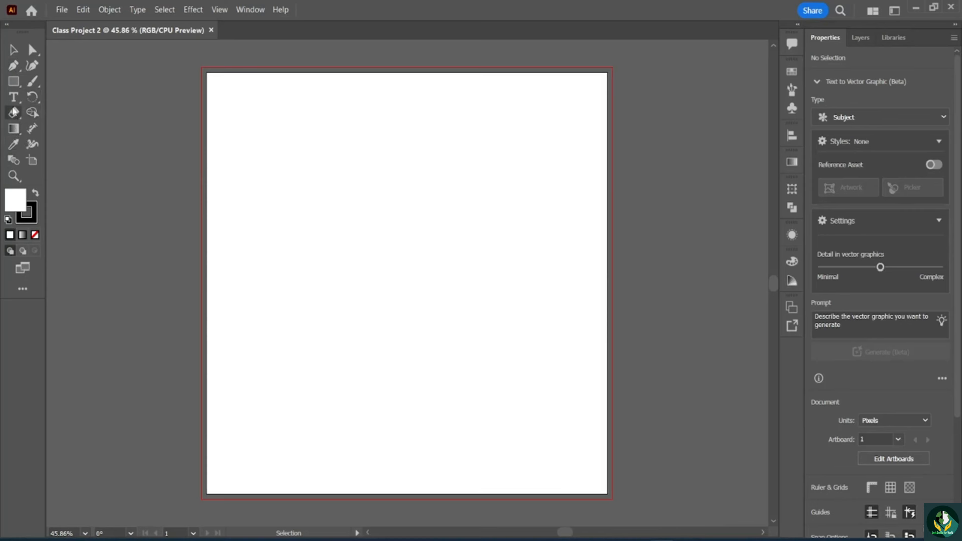
pyautogui.rightClick(14, 81)
pyautogui.click(61, 149)
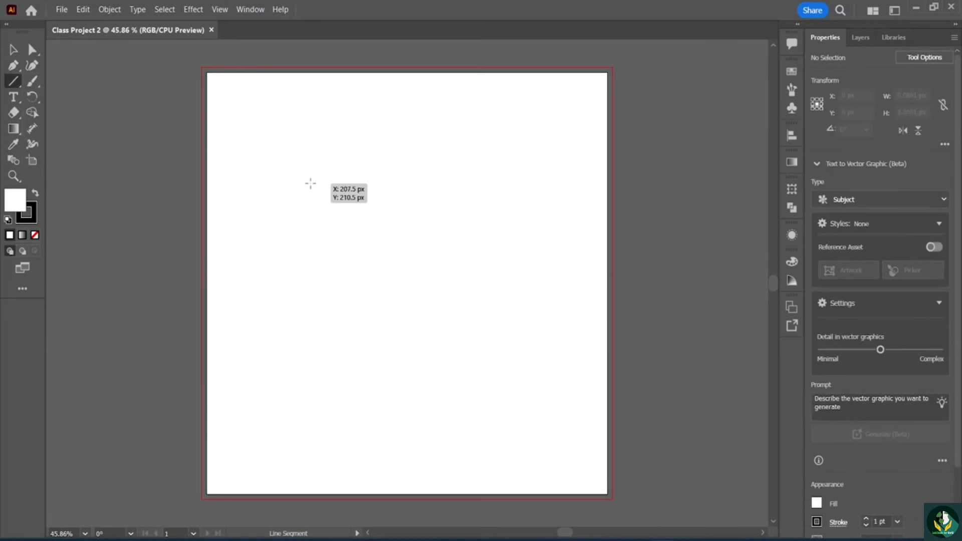
pyautogui.moveTo(311, 177); pyautogui.dragTo(311, 414)
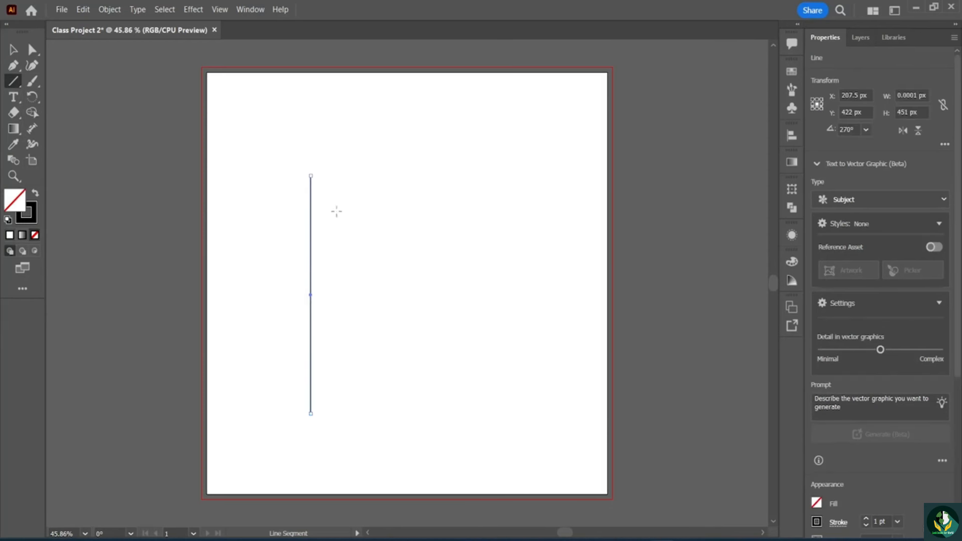
# Duplicate the vertical line sideways until there are six evenly spaced parallel lines spanning about 185 px
pyautogui.press('v')
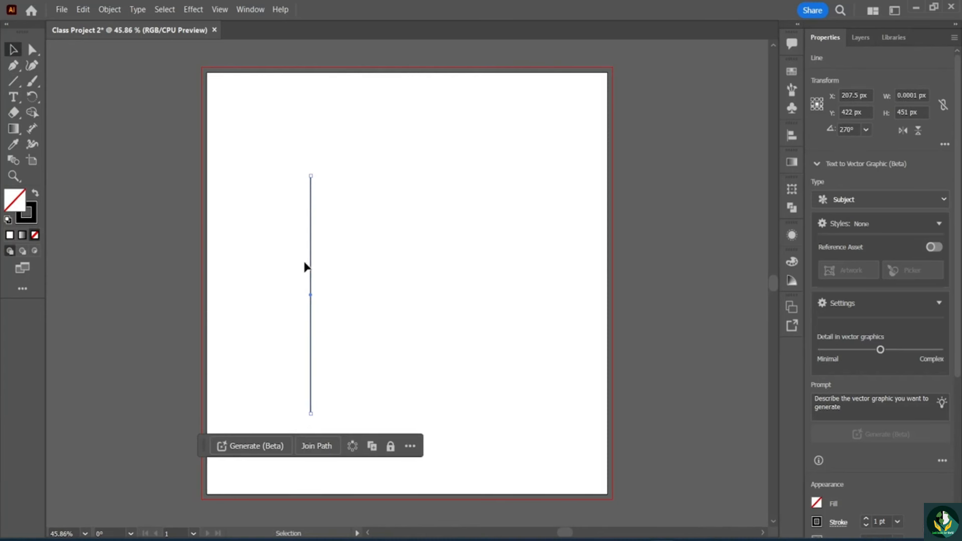
pyautogui.moveTo(309, 266); pyautogui.dragTo(329, 269)
pyautogui.moveTo(292, 176); pyautogui.dragTo(367, 251)
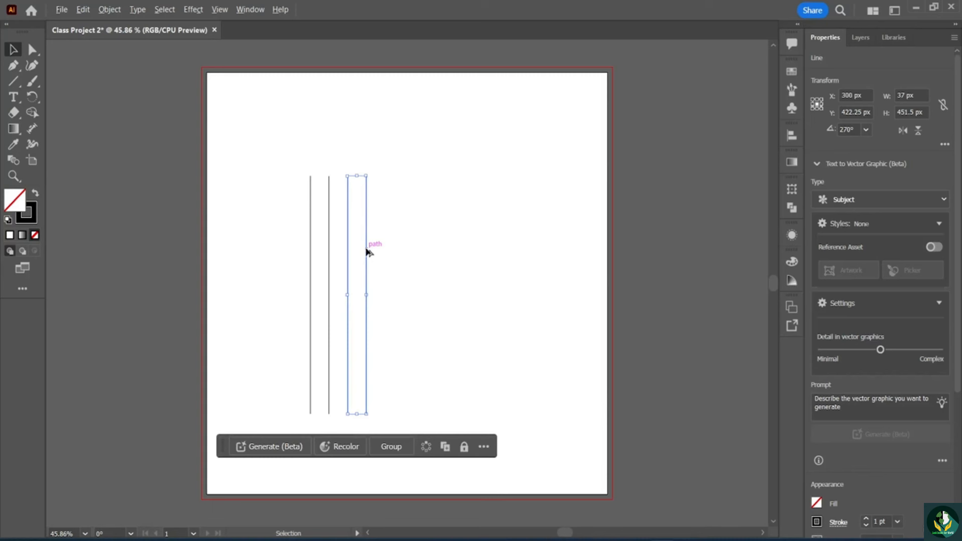
pyautogui.moveTo(366, 251); pyautogui.dragTo(405, 250)
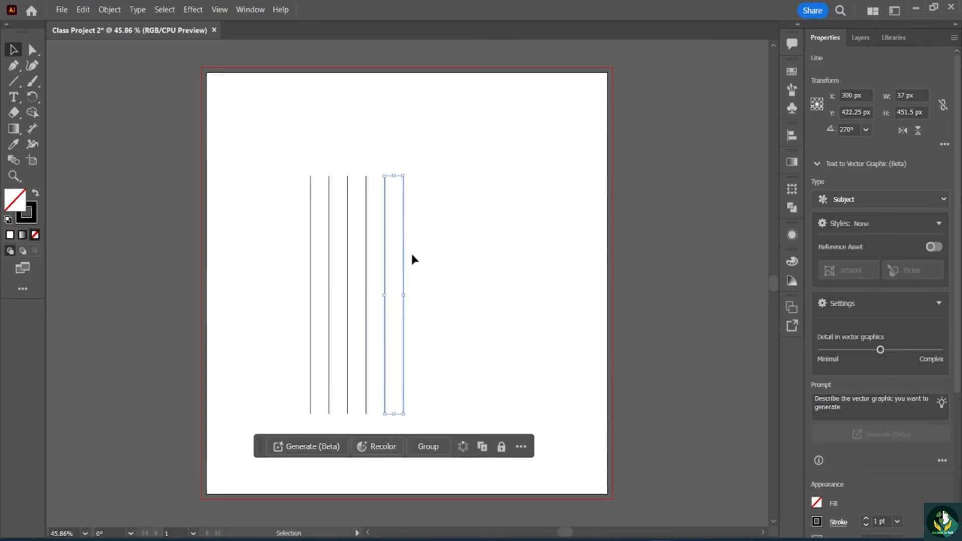
# Stretch all six lines to about 549.5 px tall and rotate them clockwise to about 235.75° near the artboard's centre
pyautogui.moveTo(278, 144); pyautogui.dragTo(449, 290)
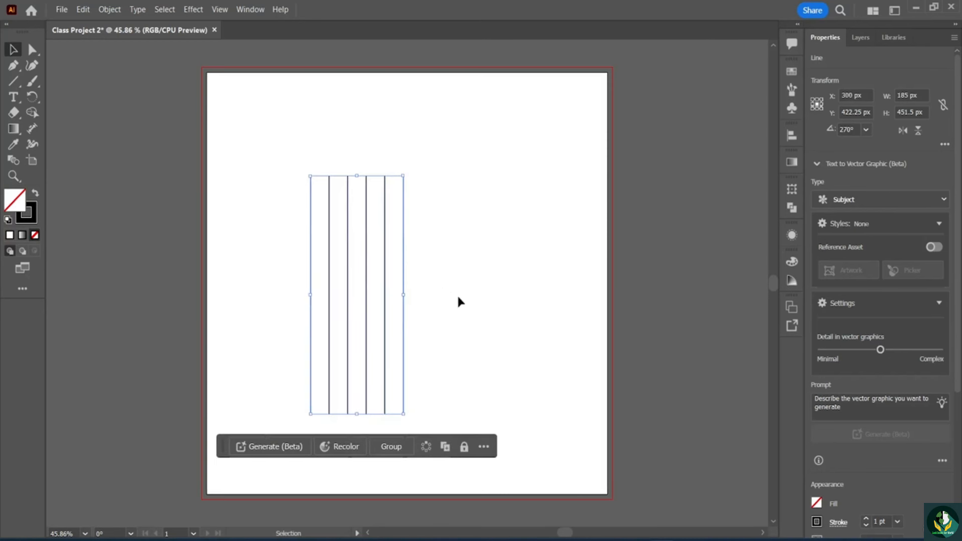
pyautogui.moveTo(357, 414); pyautogui.dragTo(358, 465)
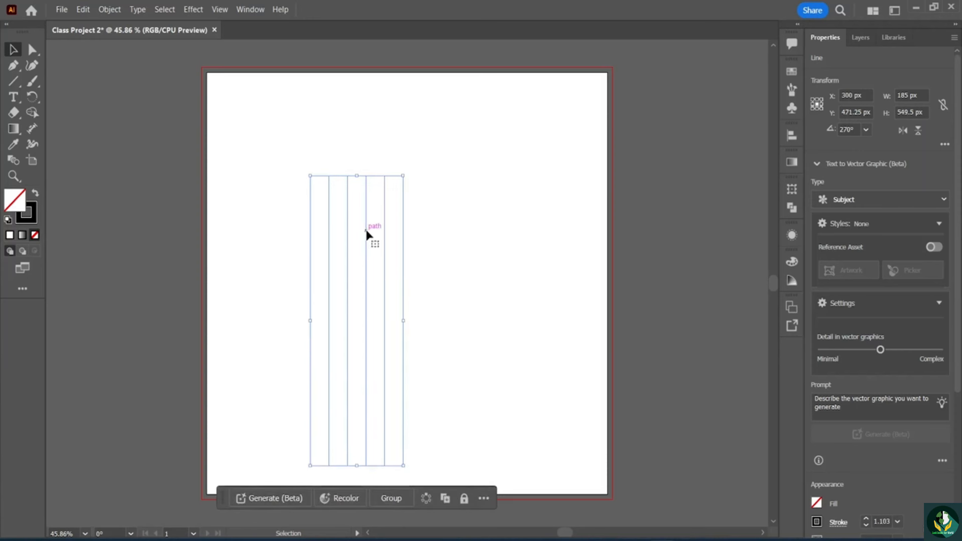
pyautogui.moveTo(365, 233); pyautogui.dragTo(408, 219)
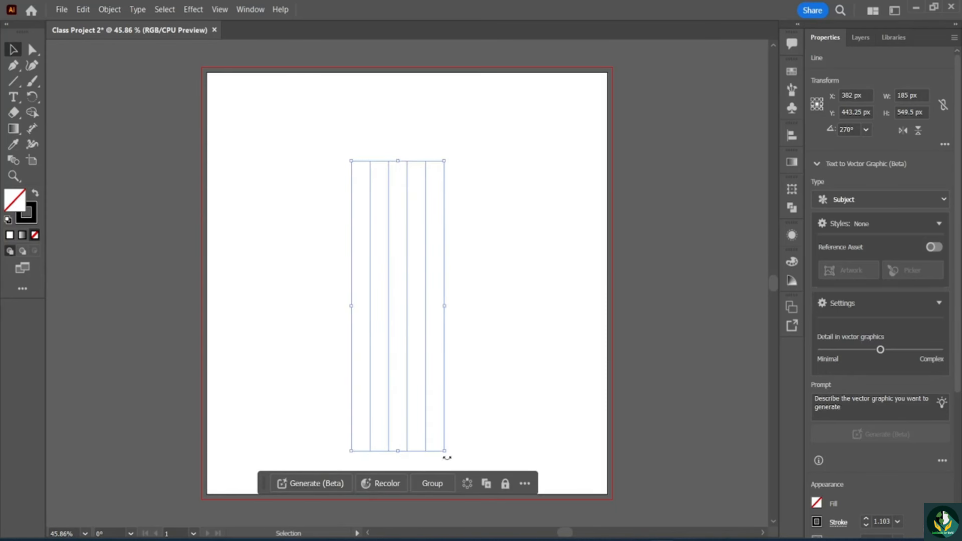
pyautogui.moveTo(444, 453); pyautogui.dragTo(362, 425)
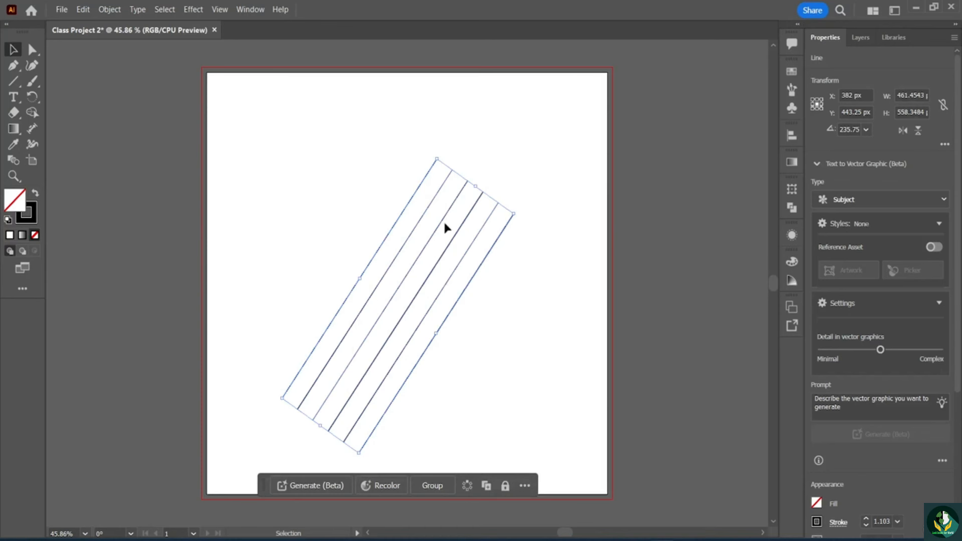
# Reflect a copy of the six slanted lines across the vertical axis to form a crossing lattice
pyautogui.click(110, 10)
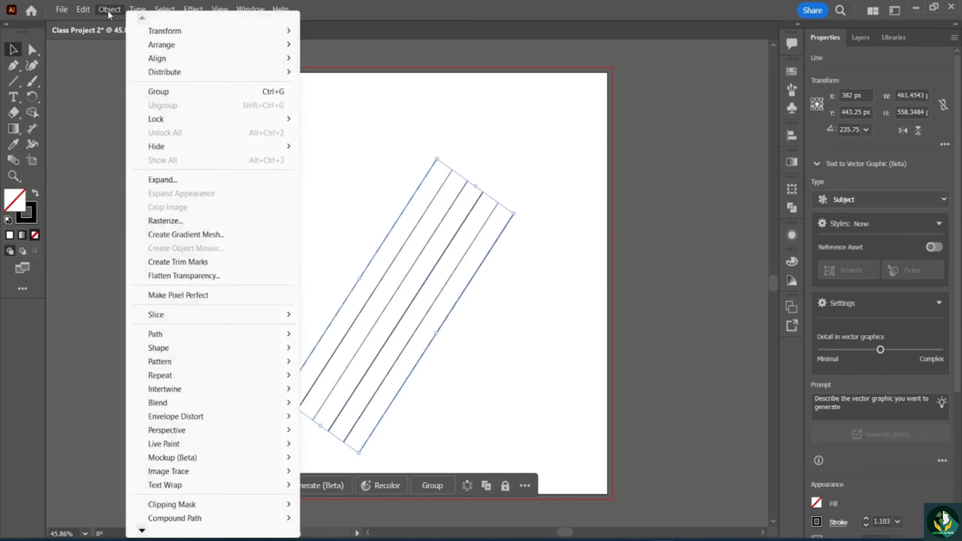
pyautogui.moveTo(166, 33)
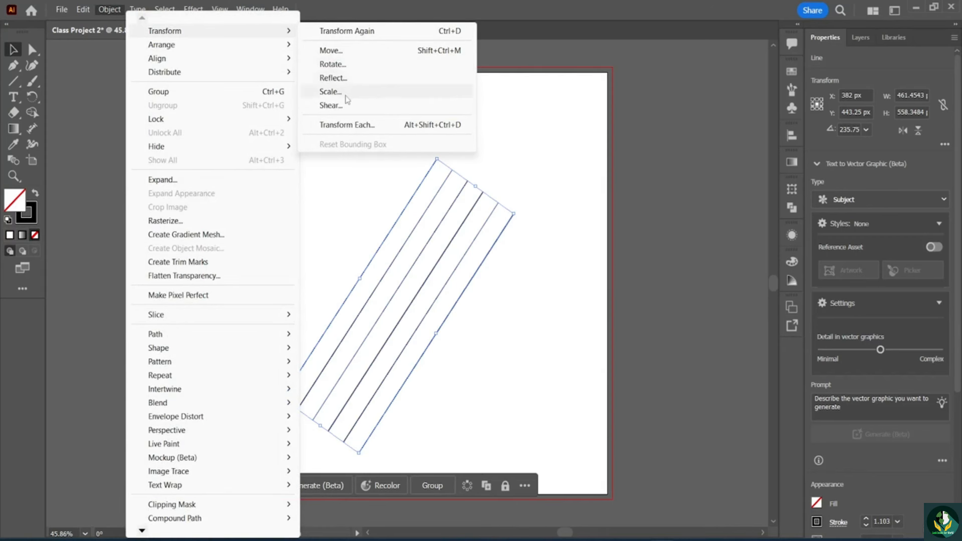
pyautogui.click(351, 78)
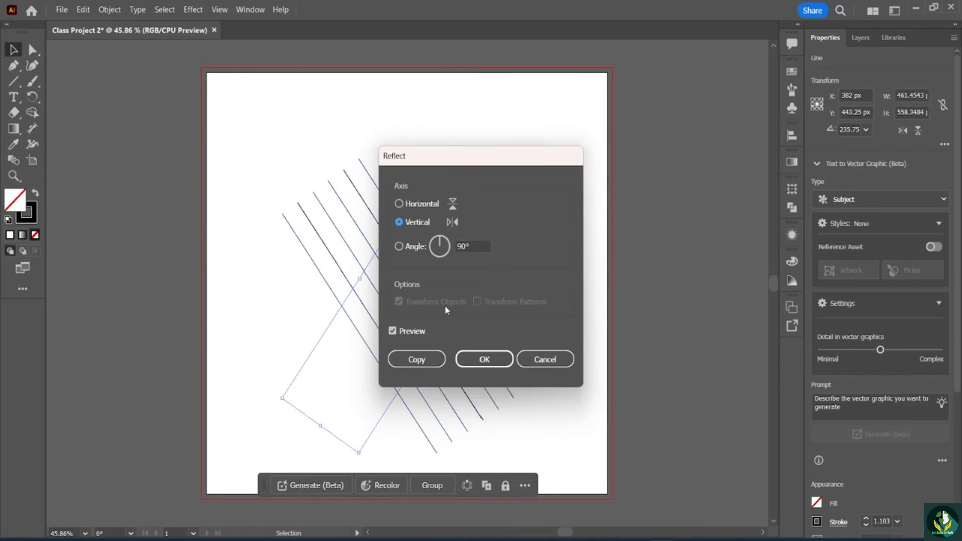
pyautogui.click(416, 360)
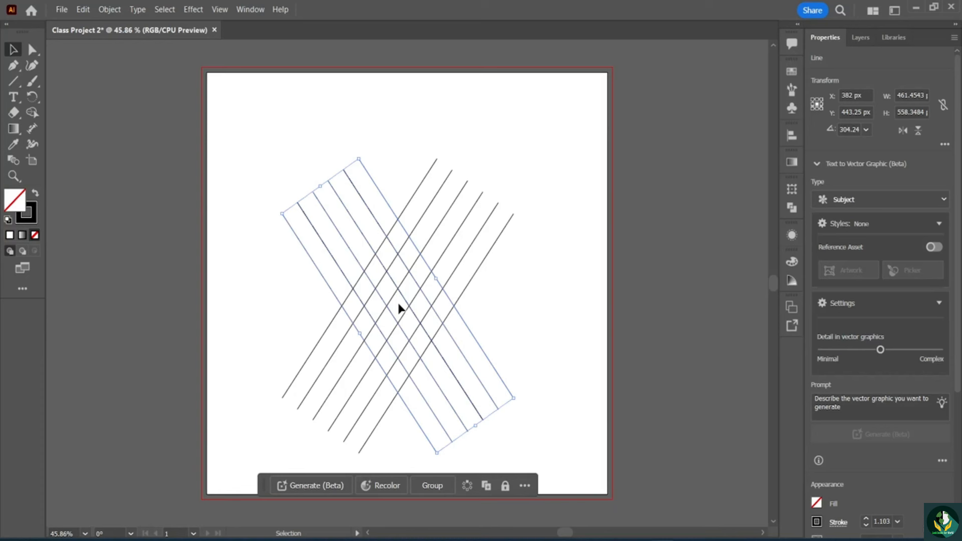
# Draw a circle from the lattice's centre and squash it to an ellipse of about 228 x 205 px
pyautogui.moveTo(13, 82); pyautogui.dragTo(53, 97)
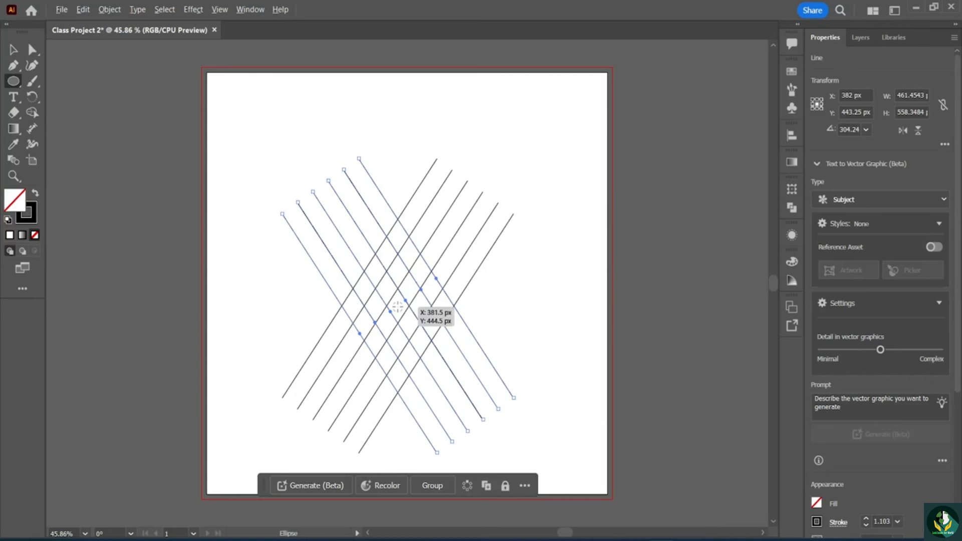
pyautogui.moveTo(397, 307); pyautogui.dragTo(436, 367)
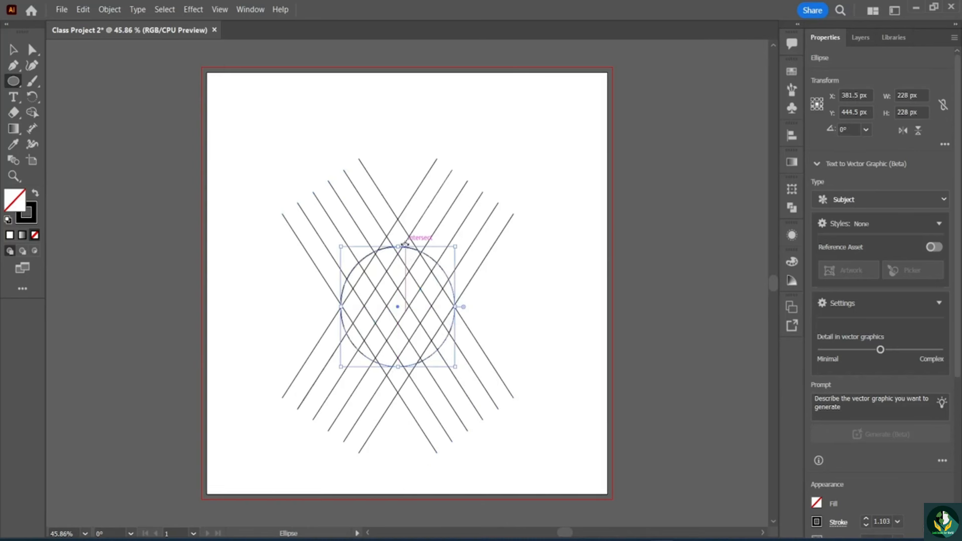
pyautogui.moveTo(400, 243)
pyautogui.mouseDown()
pyautogui.moveTo(400, 220)
pyautogui.moveTo(398, 251)
pyautogui.mouseUp()
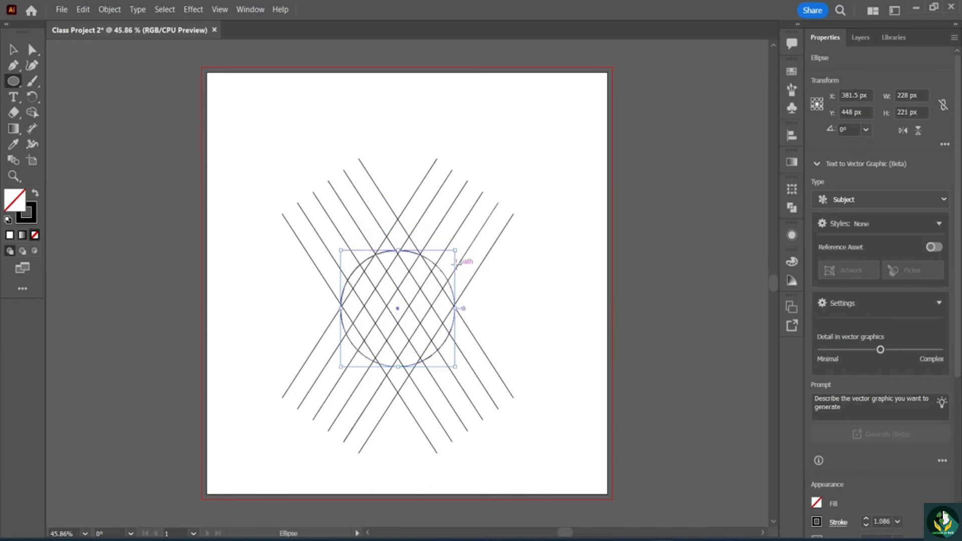
pyautogui.moveTo(397, 369); pyautogui.dragTo(397, 359)
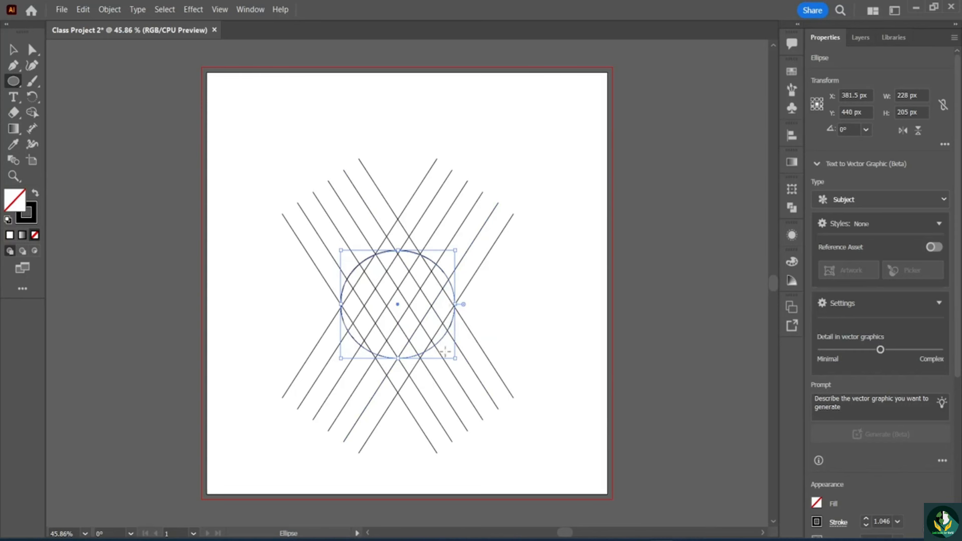
pyautogui.press('ctrl')
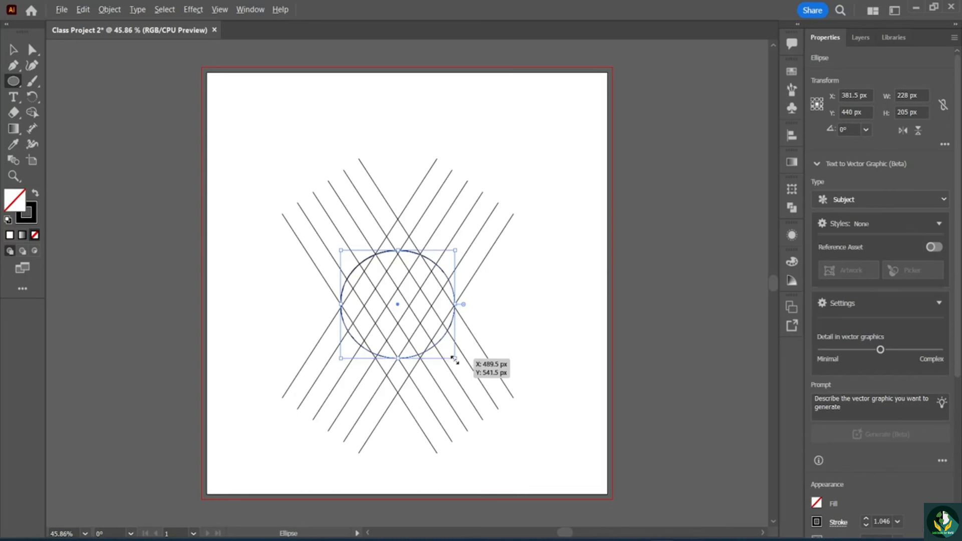
pyautogui.moveTo(453, 359); pyautogui.dragTo(492, 409)
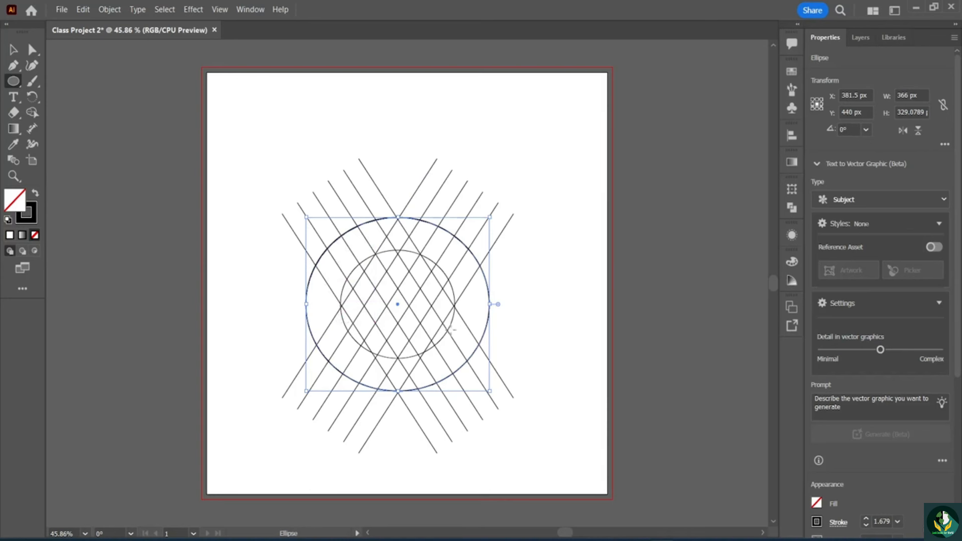
pyautogui.hotkey('ctrl', 'z')
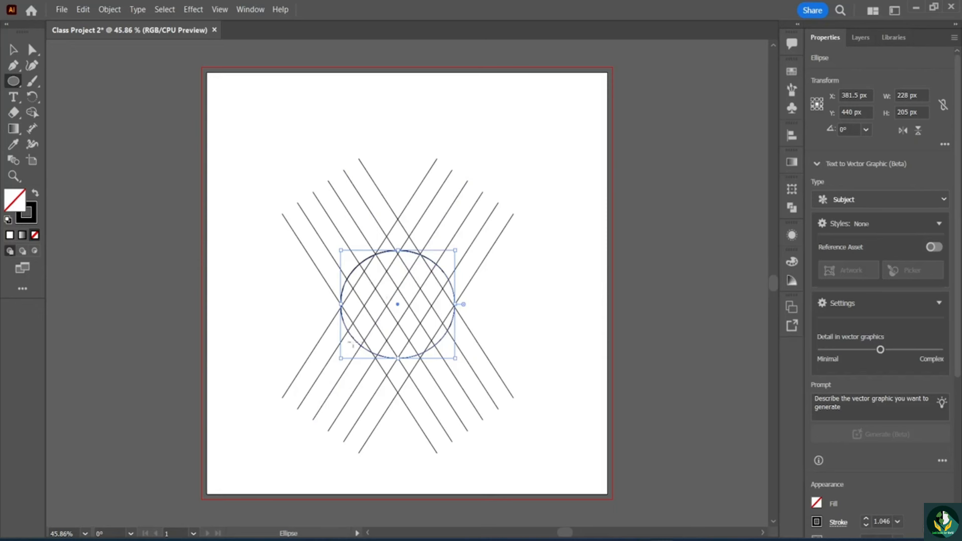
# Select all the artwork and use the Shape Builder to merge the regions across the ellipse into an M-shaped zigzag band
pyautogui.click(13, 49)
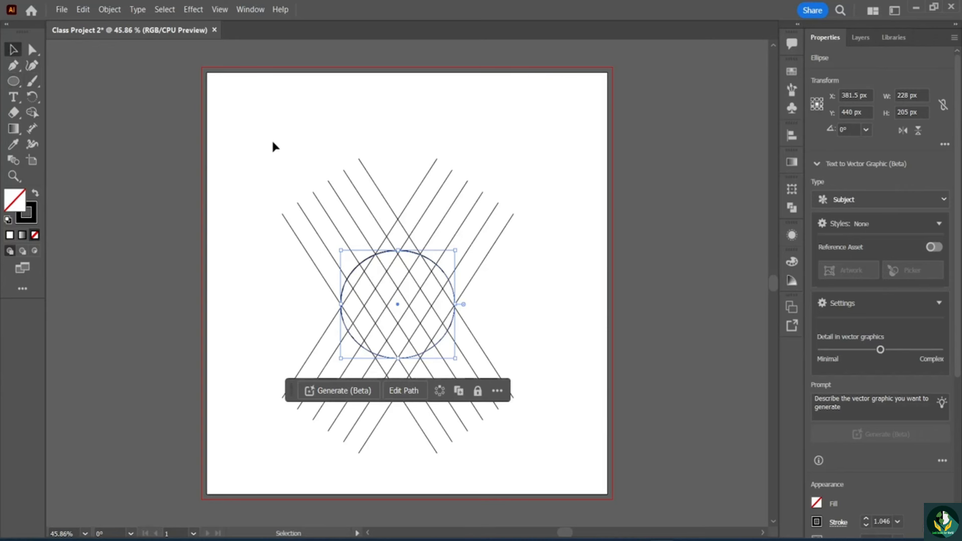
pyautogui.moveTo(272, 143); pyautogui.dragTo(532, 431)
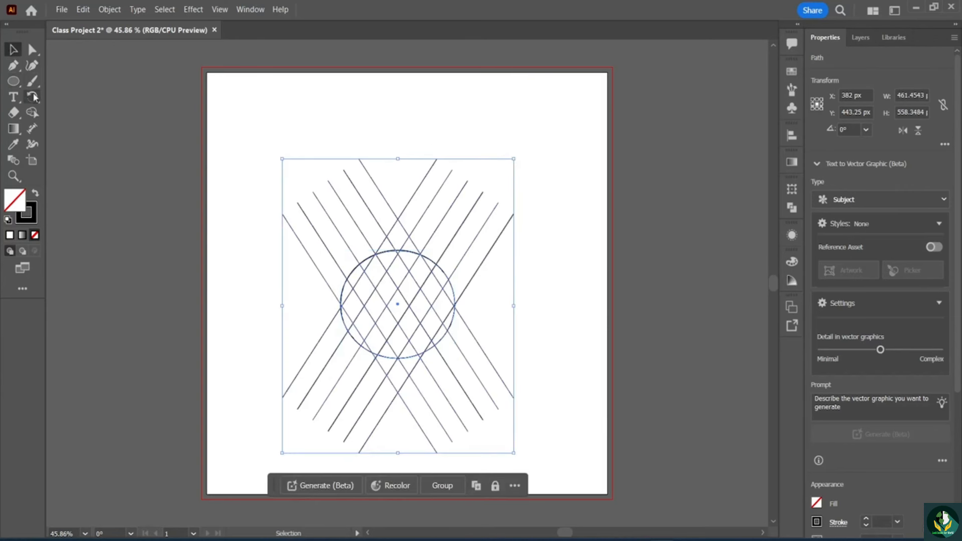
pyautogui.click(39, 113)
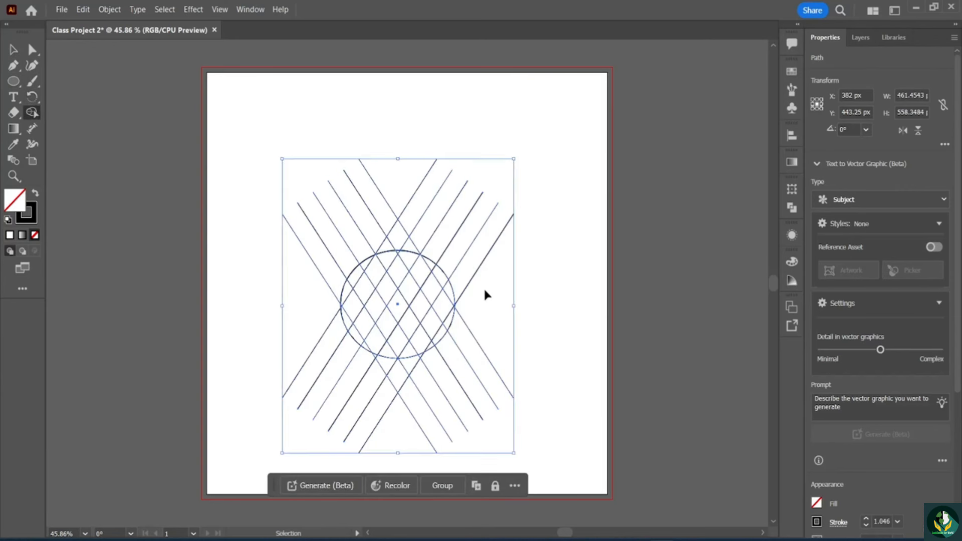
pyautogui.hotkey('ctrl', '=')
pyautogui.hotkey('ctrl', '=')
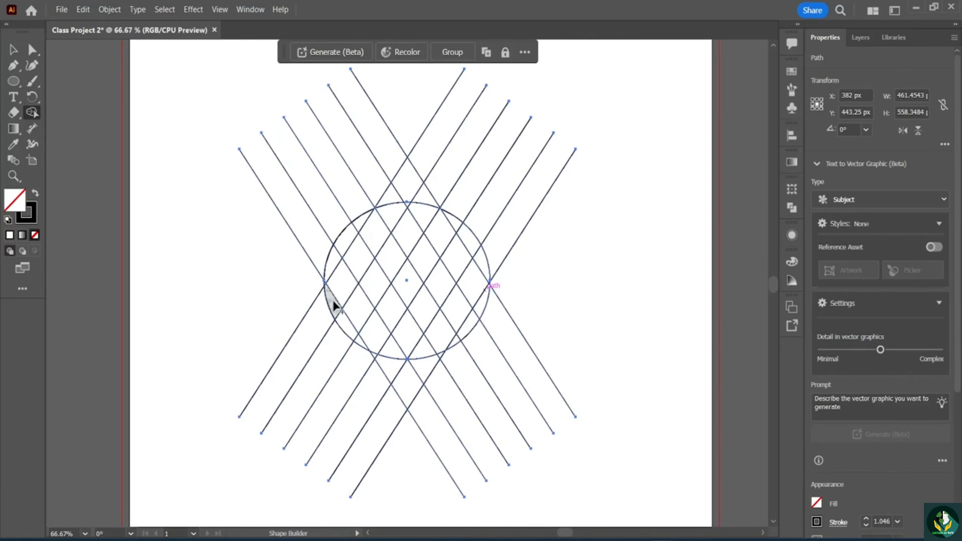
pyautogui.moveTo(334, 301)
pyautogui.mouseDown()
pyautogui.moveTo(380, 223)
pyautogui.moveTo(408, 281)
pyautogui.moveTo(436, 229)
pyautogui.moveTo(482, 299)
pyautogui.mouseUp()
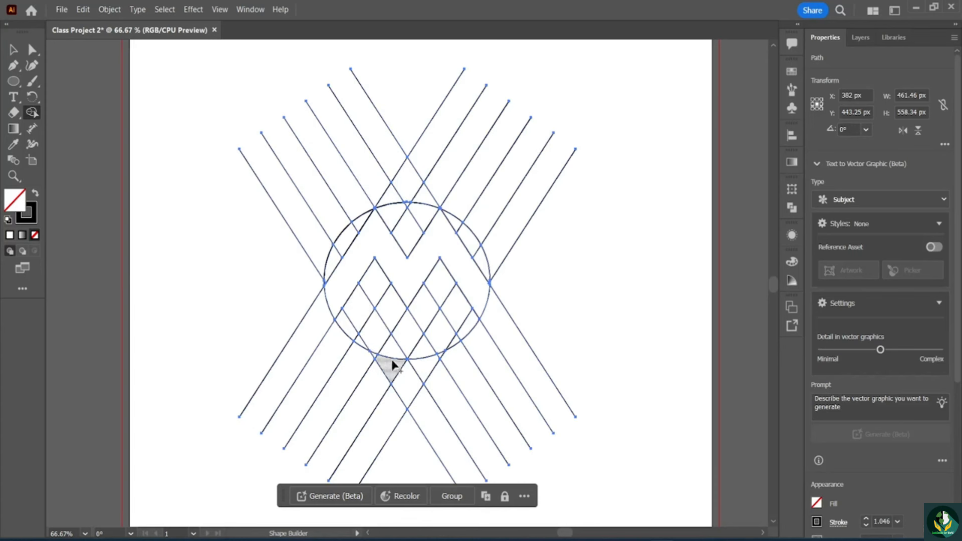
# Merge the lattice regions at the ellipse's lower edge into a V shape ending at the lowest line crossing
pyautogui.moveTo(373, 332)
pyautogui.mouseDown()
pyautogui.moveTo(407, 373)
pyautogui.moveTo(450, 309)
pyautogui.mouseUp()
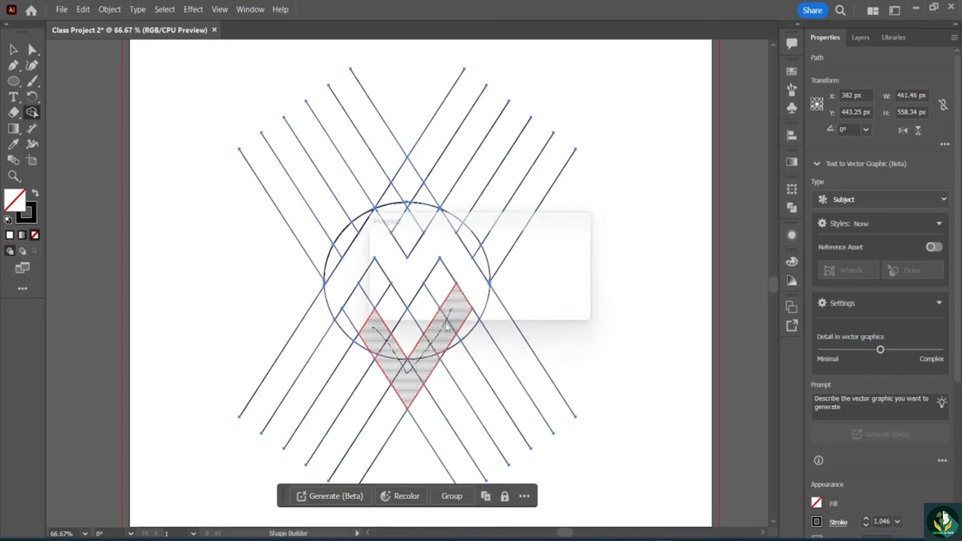
pyautogui.hotkey('ctrl', 'z')
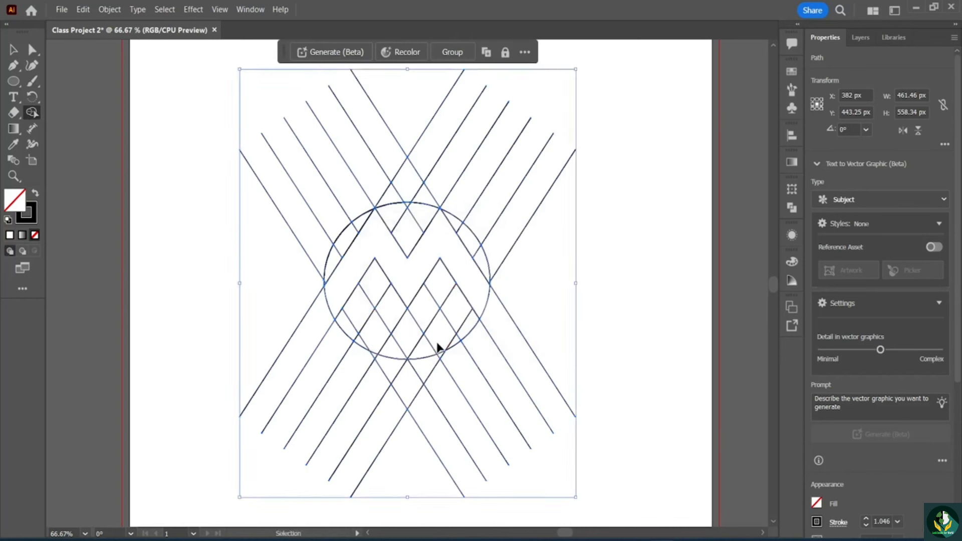
pyautogui.moveTo(379, 333)
pyautogui.mouseDown()
pyautogui.moveTo(415, 374)
pyautogui.moveTo(435, 339)
pyautogui.moveTo(396, 356)
pyautogui.mouseUp()
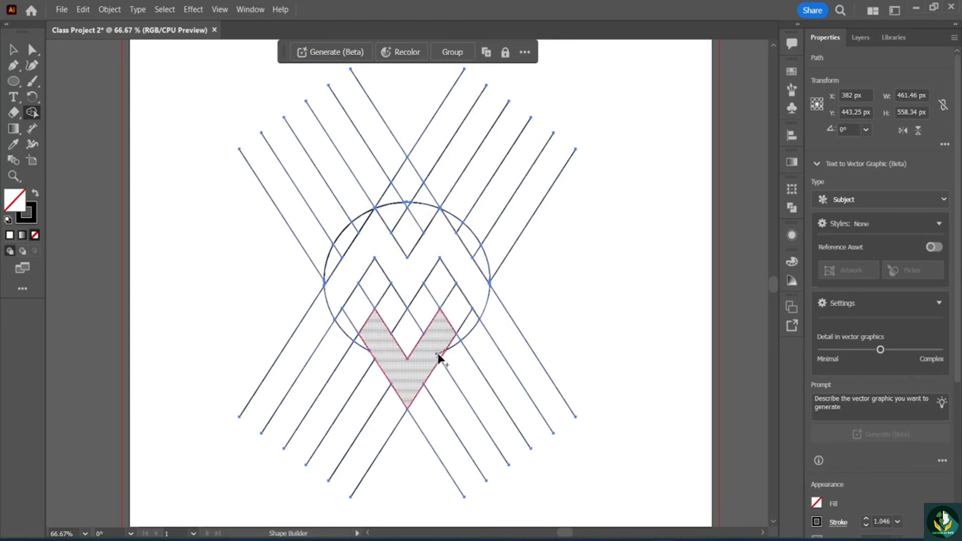
pyautogui.keyDown('alt'); pyautogui.click(407, 388); pyautogui.keyUp('alt')
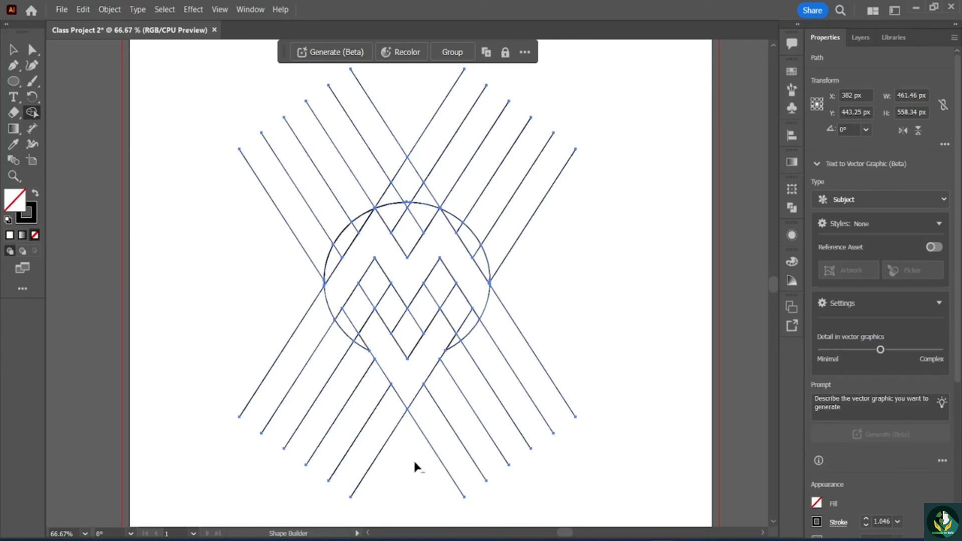
# Remove the line ends below the ellipse and the leftover fragments between the zigzag band and the V shape
pyautogui.moveTo(413, 458); pyautogui.dragTo(572, 307)
pyautogui.moveTo(411, 458); pyautogui.dragTo(261, 317)
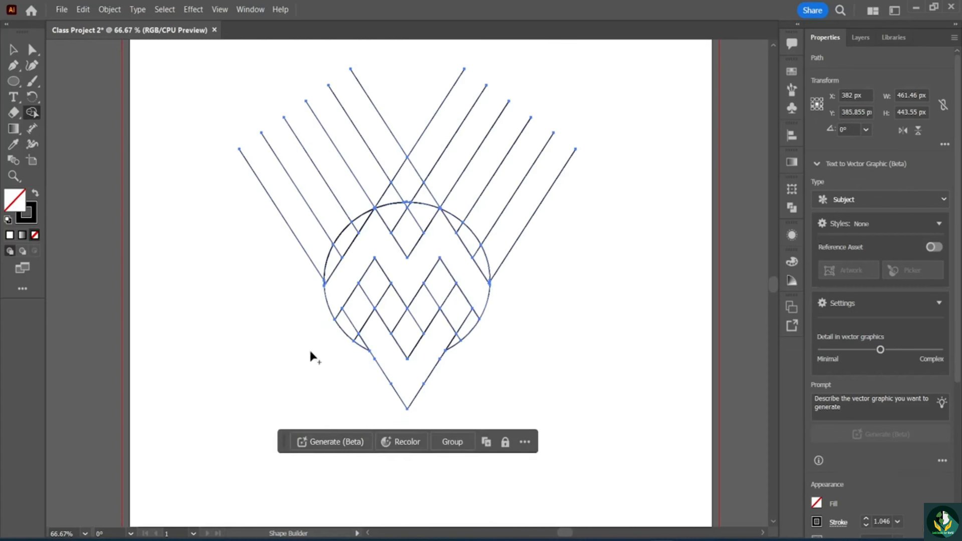
pyautogui.moveTo(335, 337)
pyautogui.mouseDown()
pyautogui.moveTo(378, 273)
pyautogui.moveTo(386, 305)
pyautogui.moveTo(421, 313)
pyautogui.moveTo(439, 287)
pyautogui.moveTo(466, 329)
pyautogui.moveTo(459, 335)
pyautogui.mouseUp()
pyautogui.keyDown('alt'); pyautogui.click(456, 339); pyautogui.keyUp('alt')
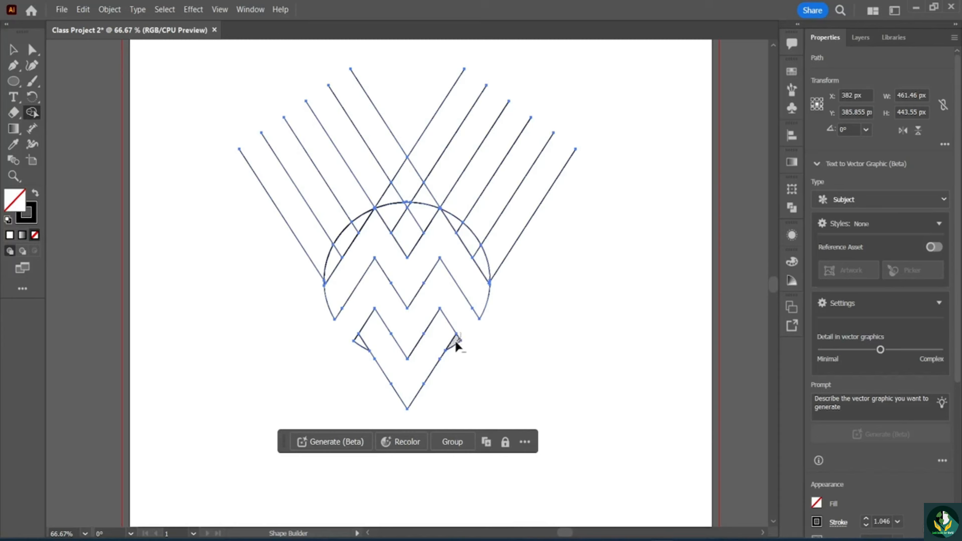
pyautogui.keyDown('alt'); pyautogui.click(359, 341); pyautogui.keyUp('alt')
# Remove the line ends extending above the ellipse on both sides of the upper peak
pyautogui.moveTo(250, 234); pyautogui.dragTo(417, 125)
pyautogui.moveTo(291, 239)
pyautogui.mouseDown()
pyautogui.moveTo(404, 119)
pyautogui.moveTo(527, 161)
pyautogui.mouseUp()
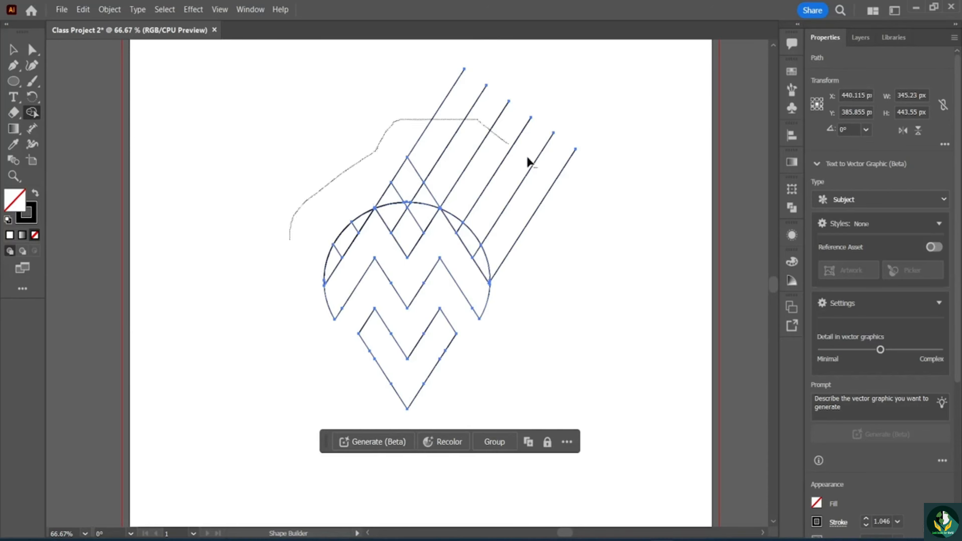
pyautogui.moveTo(581, 243); pyautogui.dragTo(576, 251)
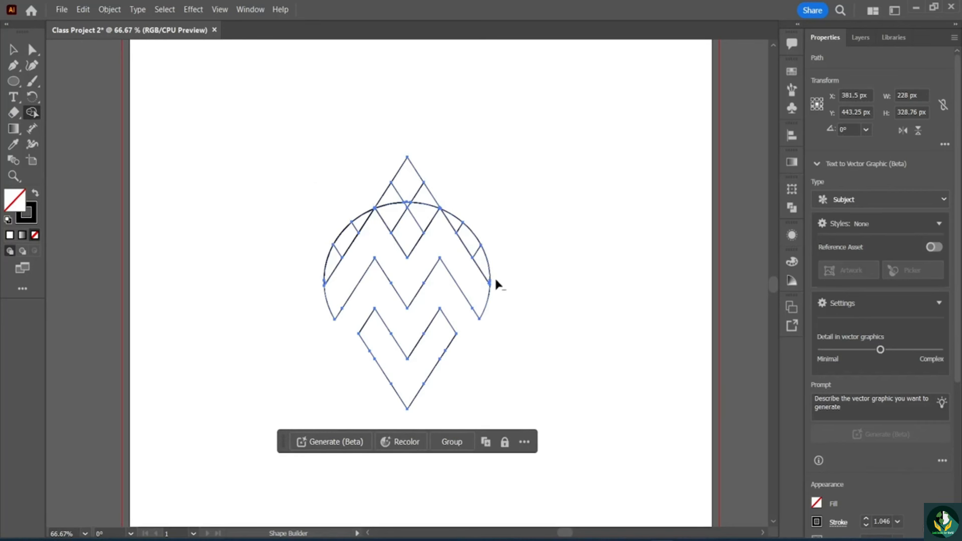
# Clear the ellipse's upper arcs and inner dividing lines, leaving a pointed top shape around a small central diamond
pyautogui.moveTo(463, 228); pyautogui.dragTo(457, 225)
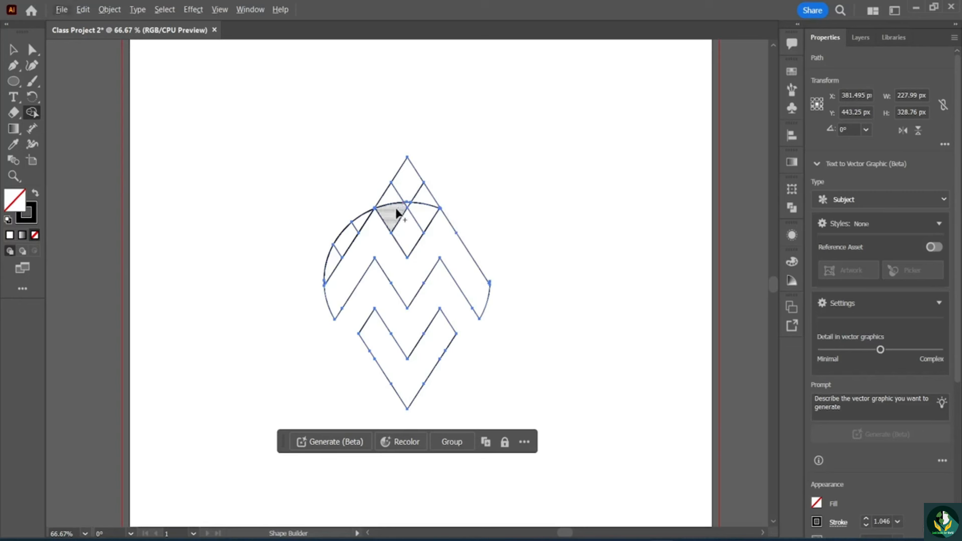
pyautogui.moveTo(392, 213)
pyautogui.mouseDown()
pyautogui.moveTo(403, 189)
pyautogui.moveTo(428, 215)
pyautogui.moveTo(417, 211)
pyautogui.mouseUp()
pyautogui.moveTo(318, 272); pyautogui.dragTo(369, 217)
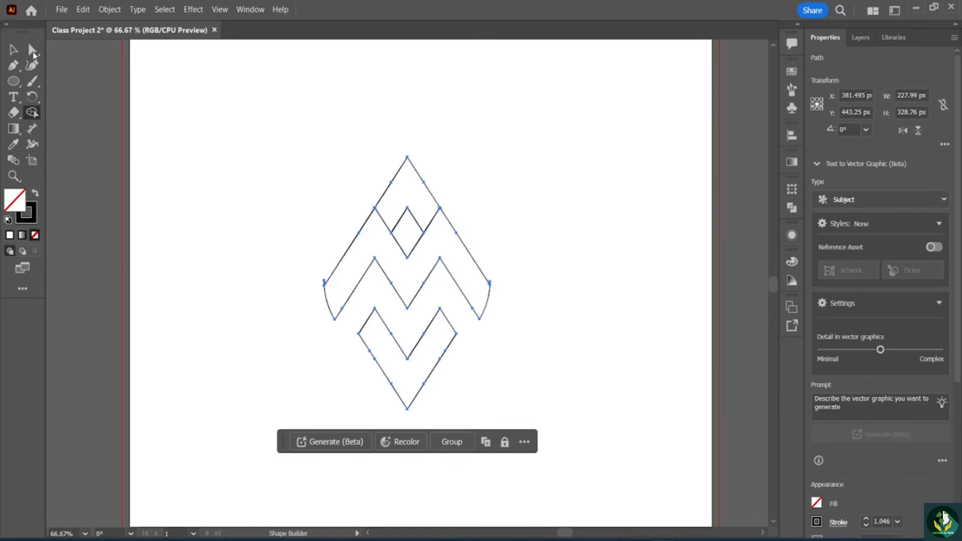
# Select all the logo shapes and set their stroke weight to 9 pt
pyautogui.click(13, 50)
pyautogui.click(325, 112)
pyautogui.moveTo(455, 151); pyautogui.dragTo(526, 430)
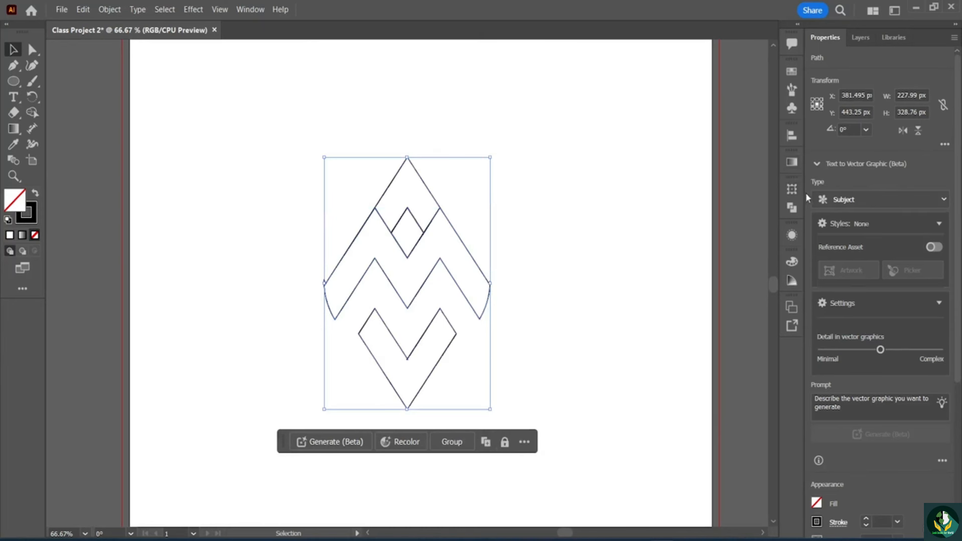
pyautogui.scroll(-5, 886, 398)
pyautogui.click(865, 303)
pyautogui.click(865, 299)
pyautogui.click(865, 299)
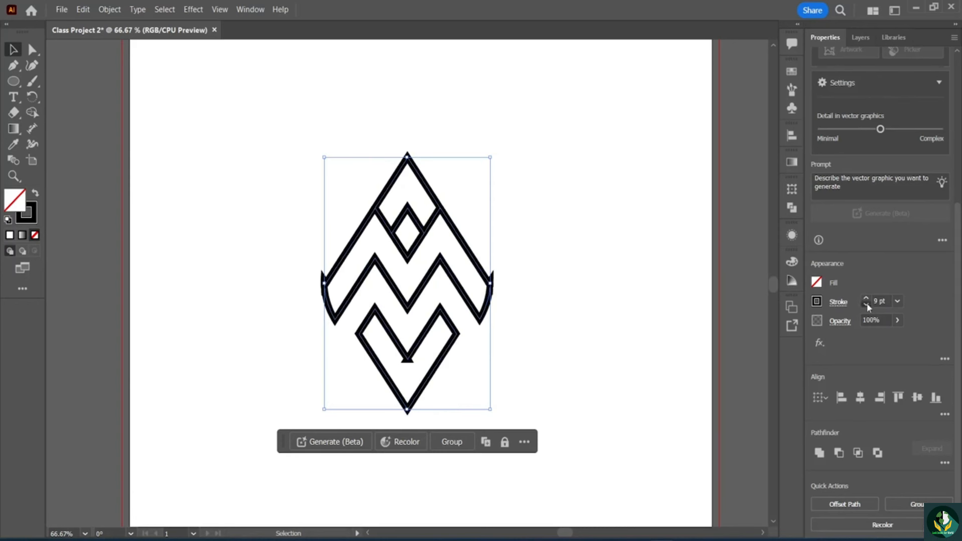
# Set the stroke weight of all the logo shapes to 5 pt
pyautogui.click(866, 303)
pyautogui.click(866, 303)
pyautogui.click(866, 303)
pyautogui.click(866, 303)
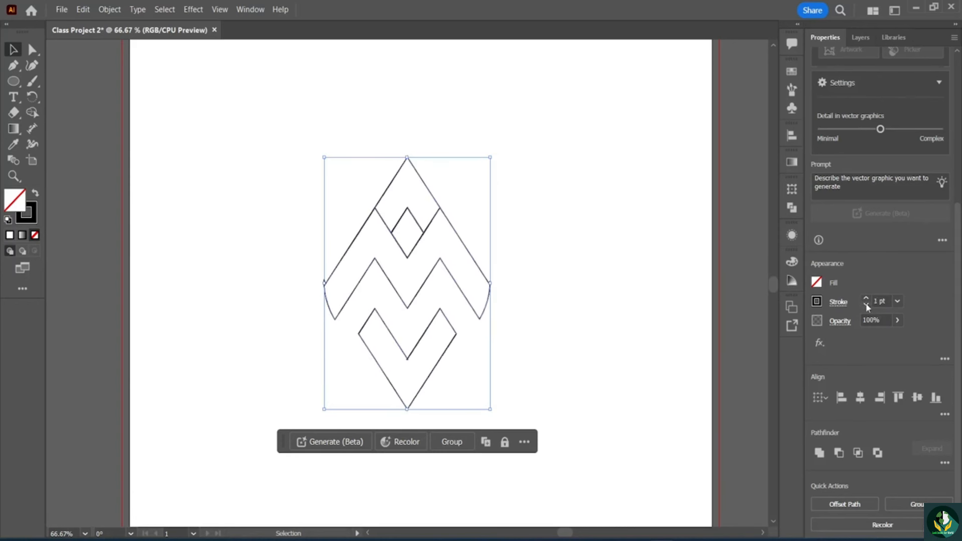
pyautogui.click(865, 298)
pyautogui.click(865, 298)
pyautogui.click(865, 298)
pyautogui.click(866, 298)
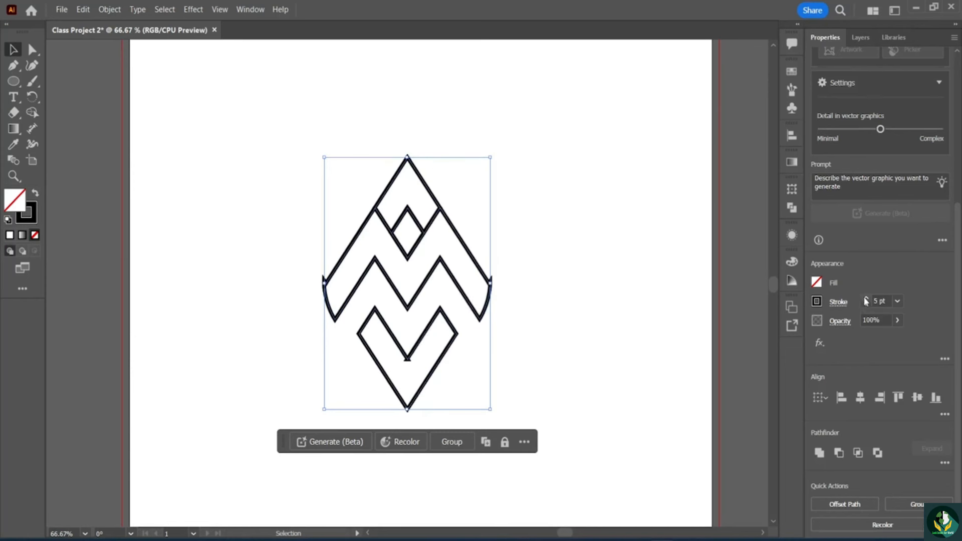
pyautogui.click(293, 121)
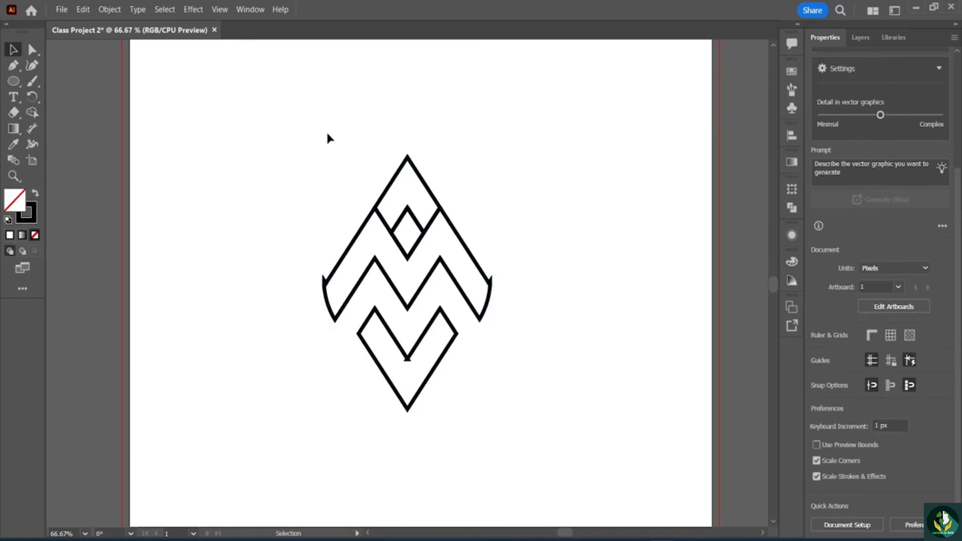
# Select all the logo shapes and remove the small spikes at the zigzag band's two outer corners with the Shape Builder
pyautogui.moveTo(288, 123); pyautogui.dragTo(530, 456)
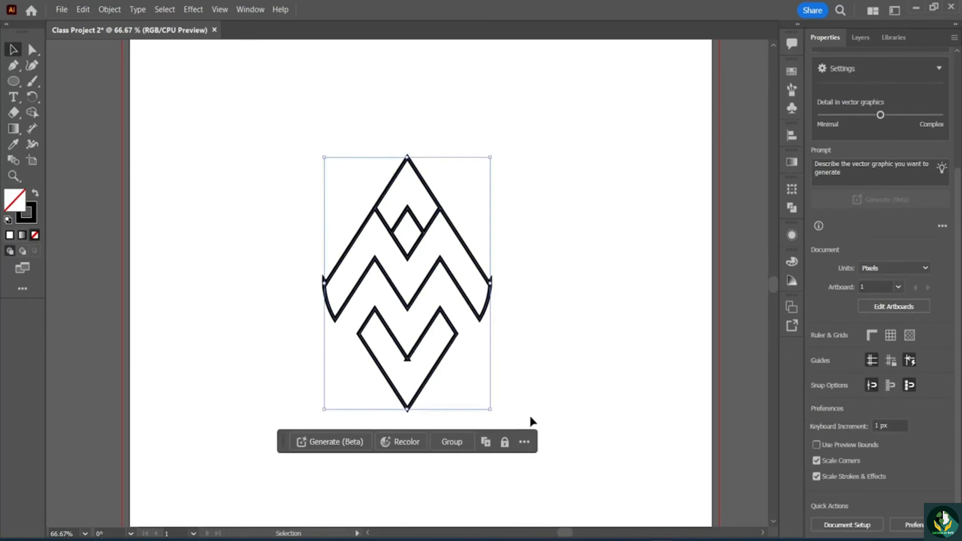
pyautogui.click(32, 112)
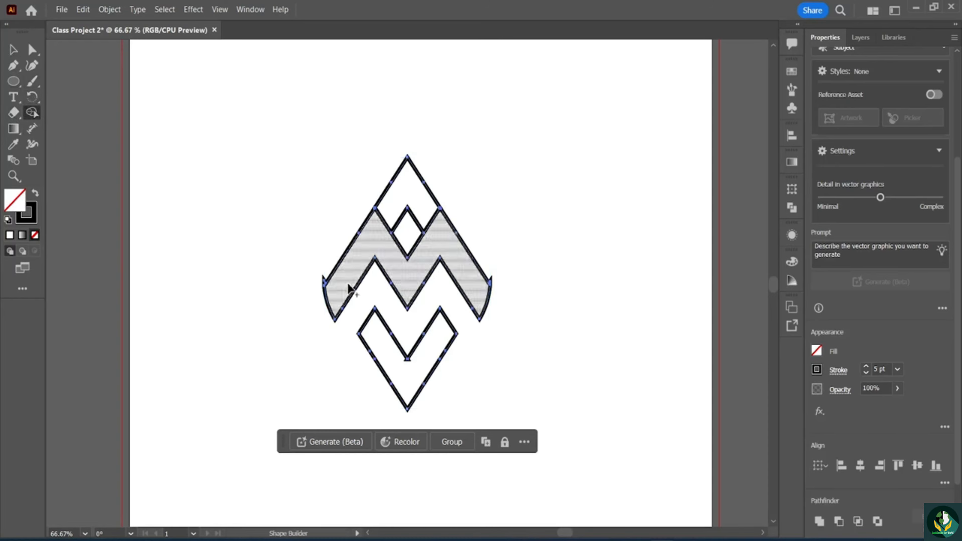
pyautogui.hotkey('ctrl', '1')
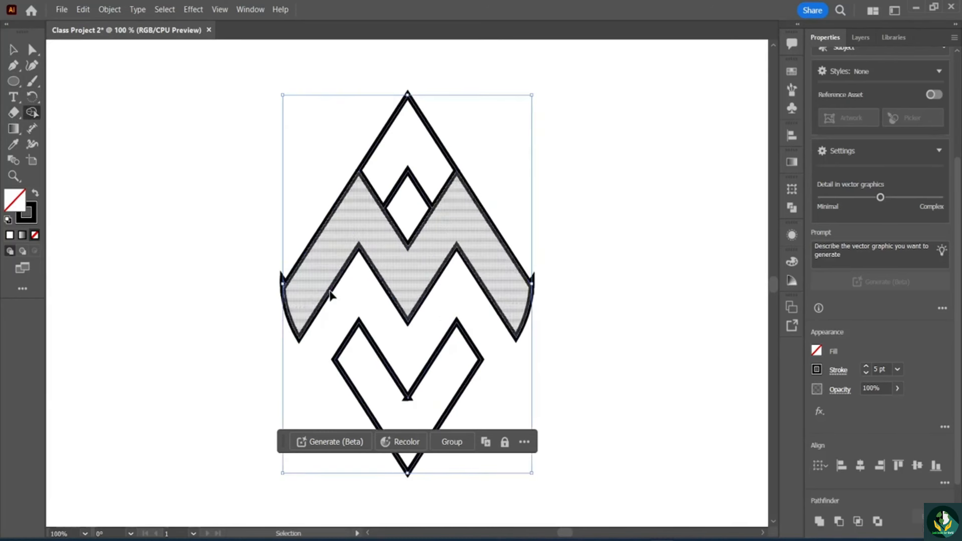
pyautogui.hotkey('ctrl', '+')
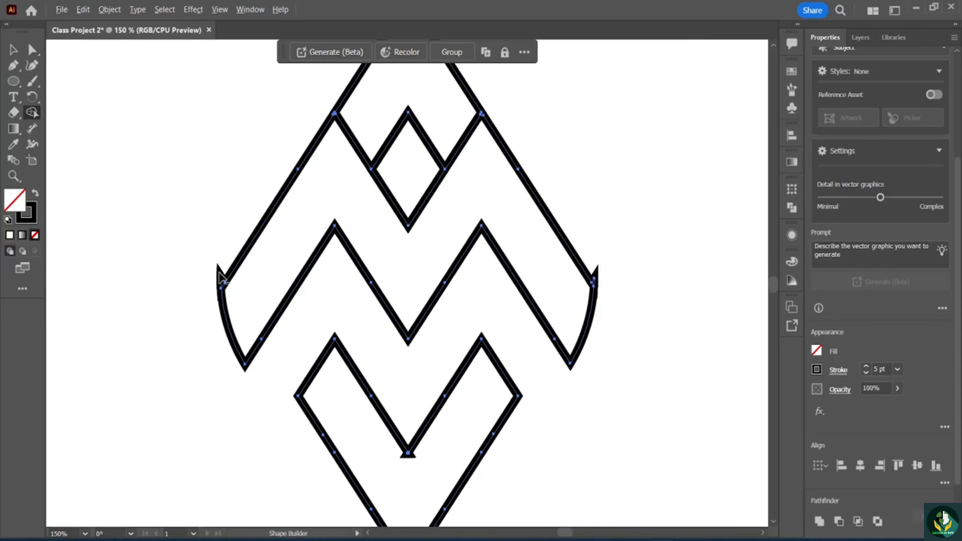
pyautogui.moveTo(211, 281)
pyautogui.mouseDown()
pyautogui.moveTo(244, 254)
pyautogui.moveTo(220, 279)
pyautogui.moveTo(202, 280)
pyautogui.mouseUp()
pyautogui.hotkey('ctrl', 'z')
pyautogui.moveTo(227, 259)
pyautogui.mouseDown()
pyautogui.moveTo(216, 280)
pyautogui.moveTo(229, 318)
pyautogui.moveTo(212, 289)
pyautogui.moveTo(229, 282)
pyautogui.mouseUp()
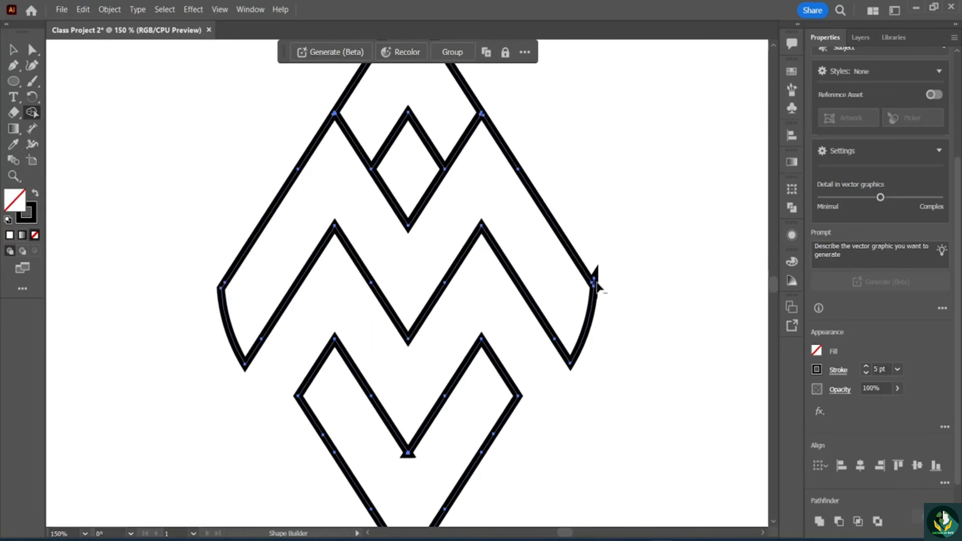
pyautogui.keyDown('alt'); pyautogui.click(595, 278); pyautogui.keyUp('alt')
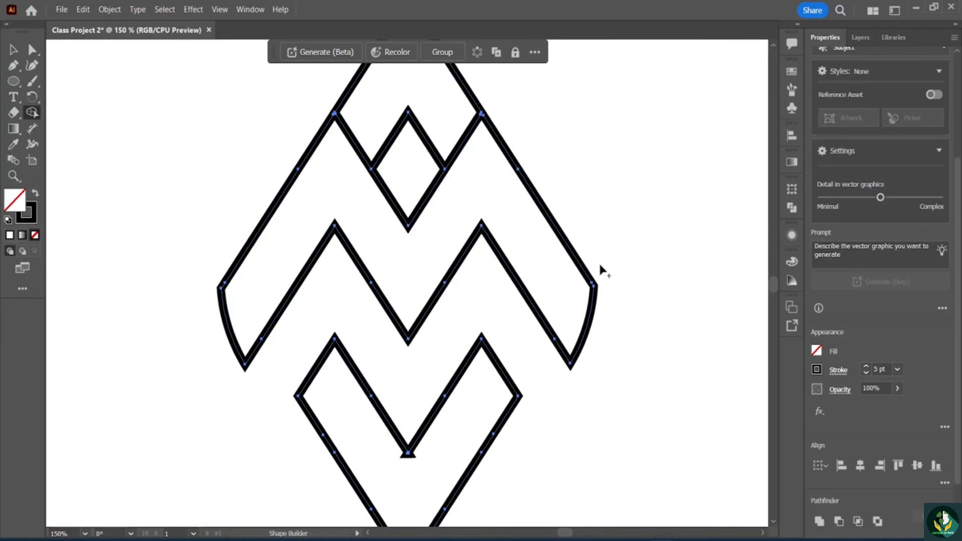
pyautogui.scroll(3, 396, 193)
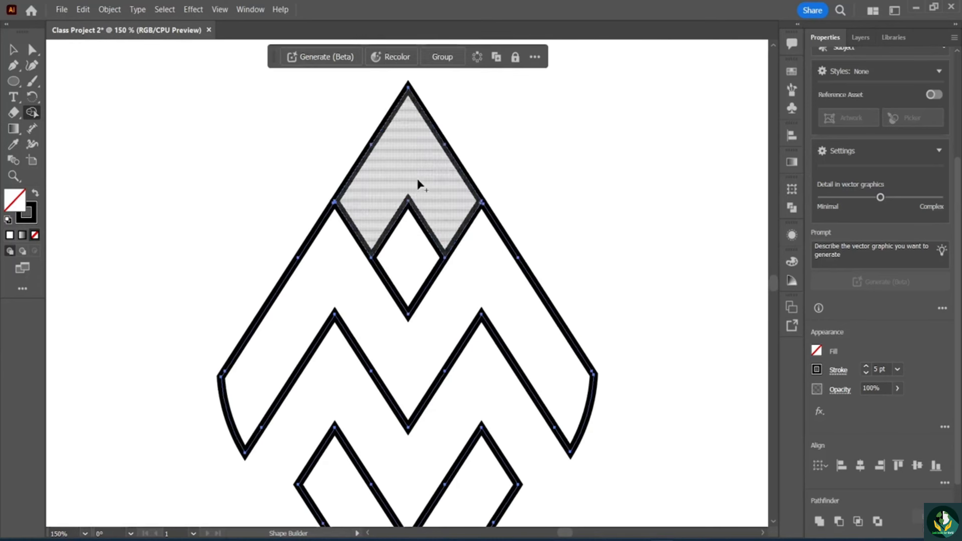
pyautogui.click(110, 9)
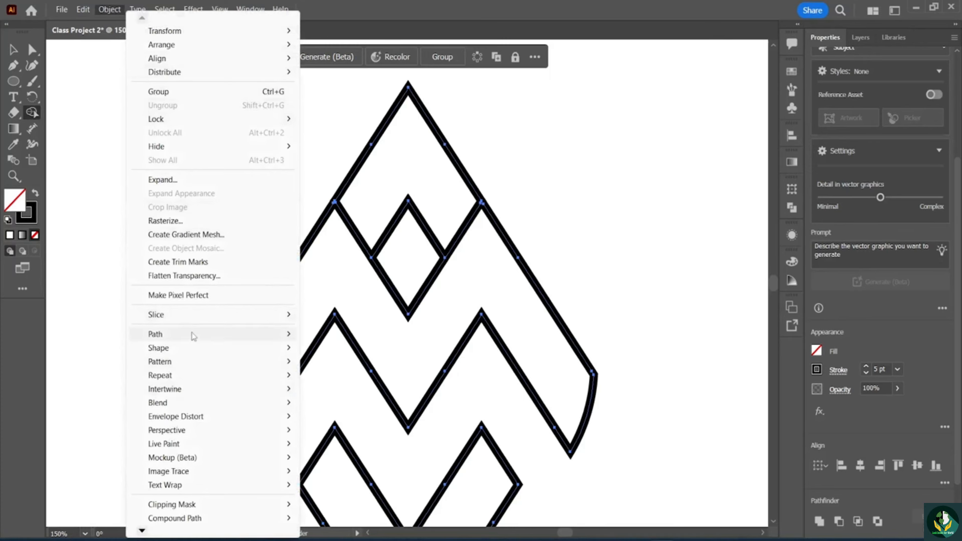
pyautogui.moveTo(191, 334)
pyautogui.click(340, 382)
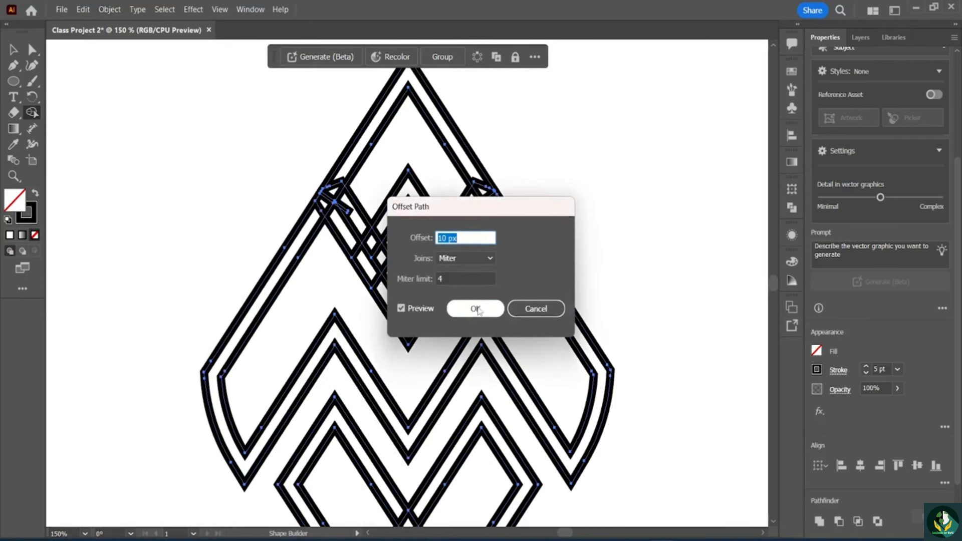
pyautogui.click(555, 309)
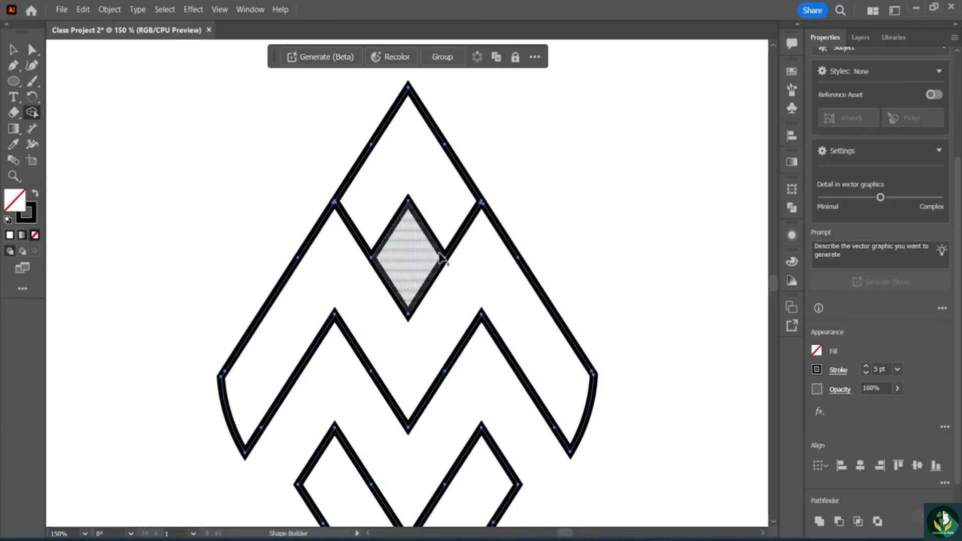
# Reduce the stroke weight of all the logo shapes to 1 pt
pyautogui.click(865, 373)
pyautogui.click(865, 373)
pyautogui.click(866, 373)
pyautogui.click(865, 374)
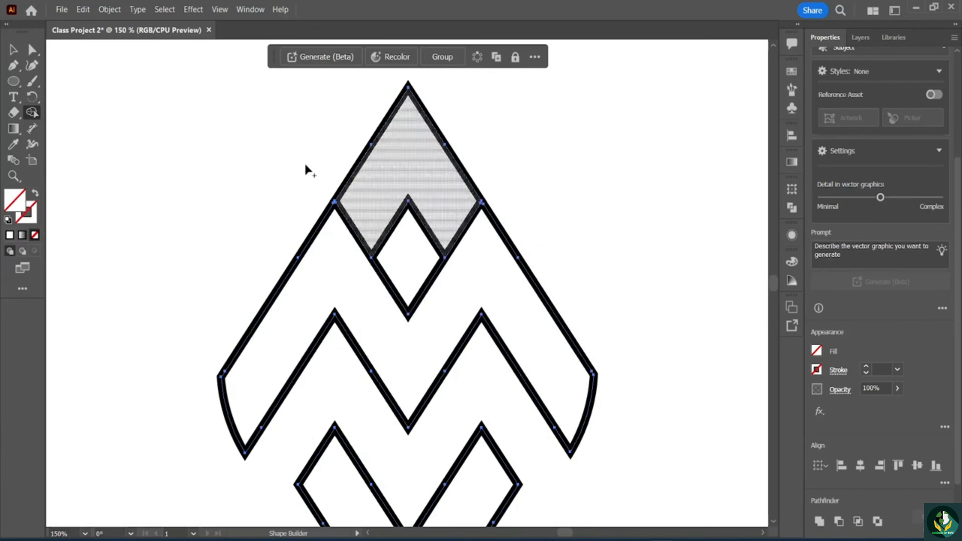
pyautogui.click(9, 52)
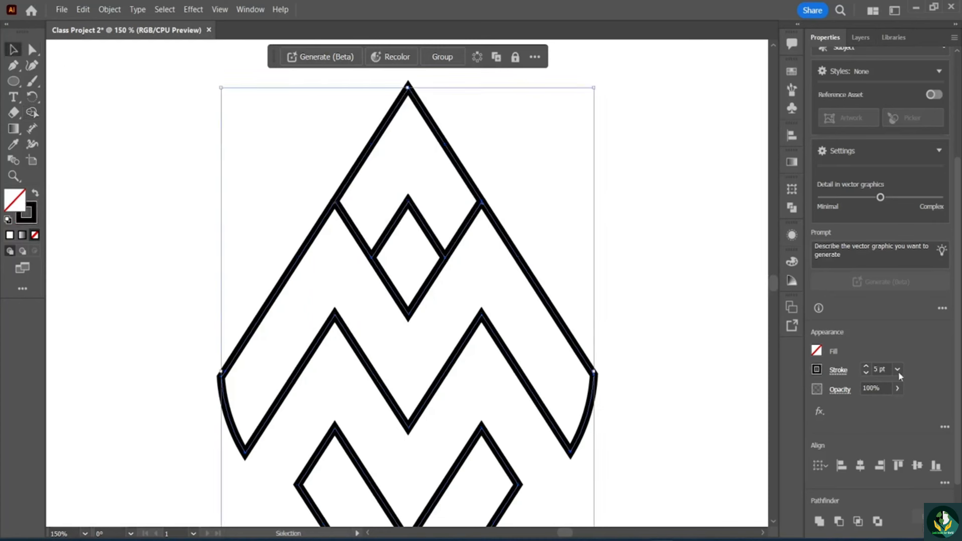
pyautogui.click(866, 373)
pyautogui.click(866, 373)
pyautogui.click(866, 373)
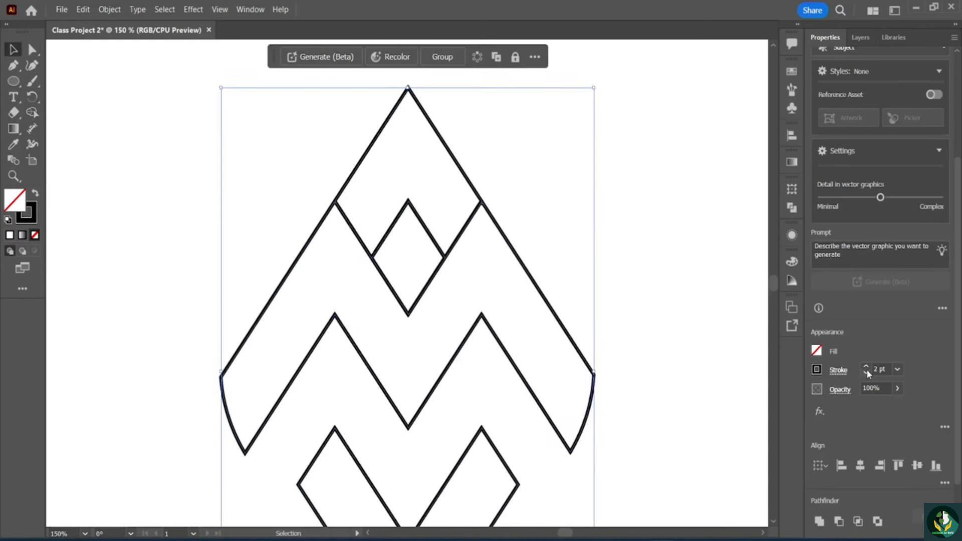
pyautogui.click(866, 373)
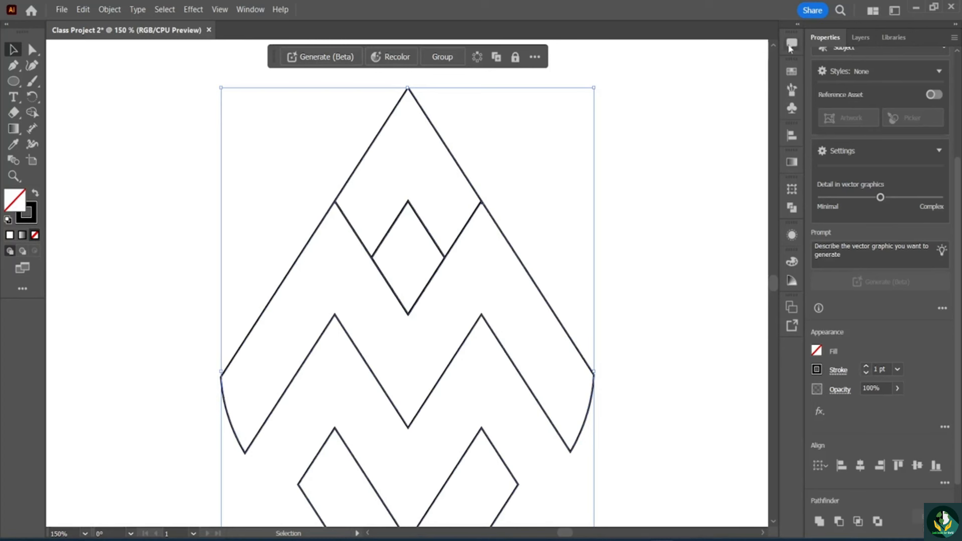
# Fill the pointed top shape with the light tan swatch and the zigzag band with the medium grey-brown swatch
pyautogui.click(792, 75)
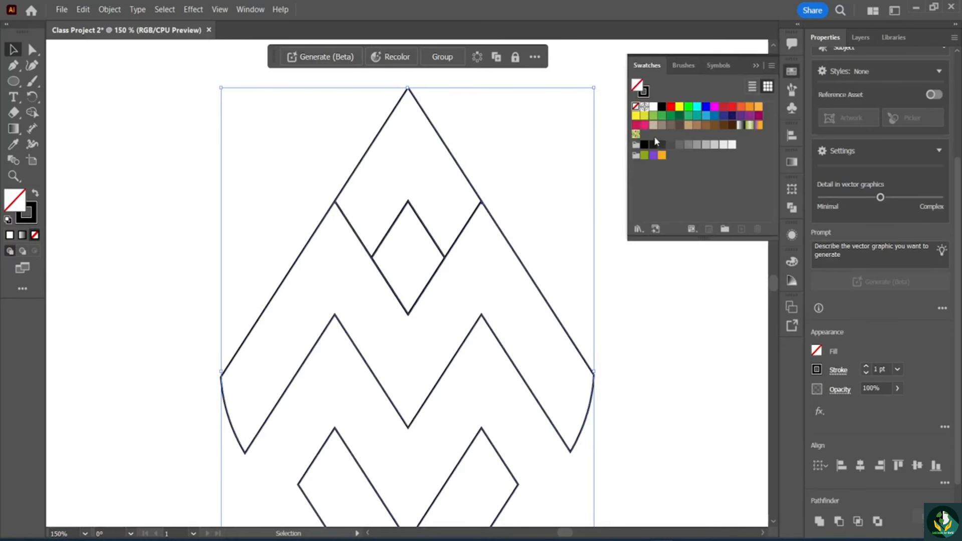
pyautogui.click(169, 128)
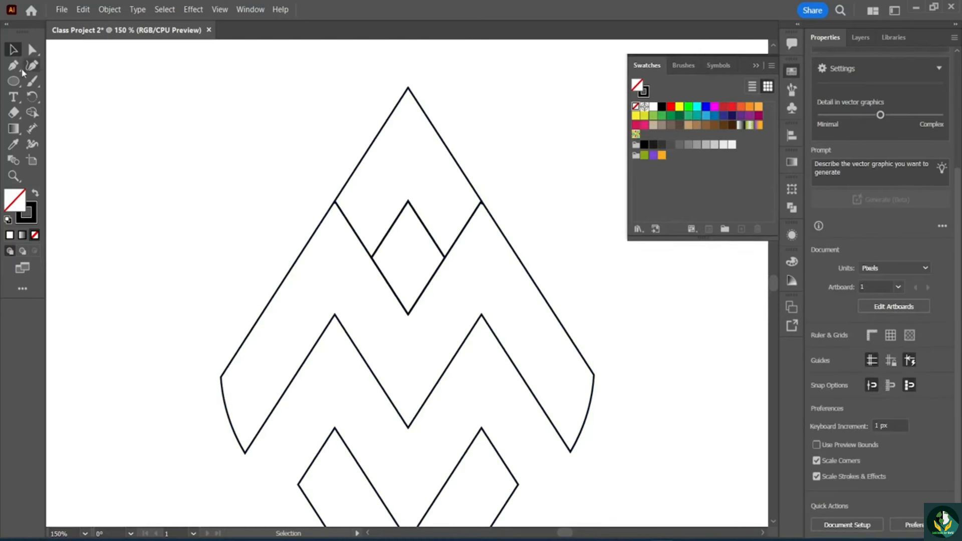
pyautogui.click(394, 113)
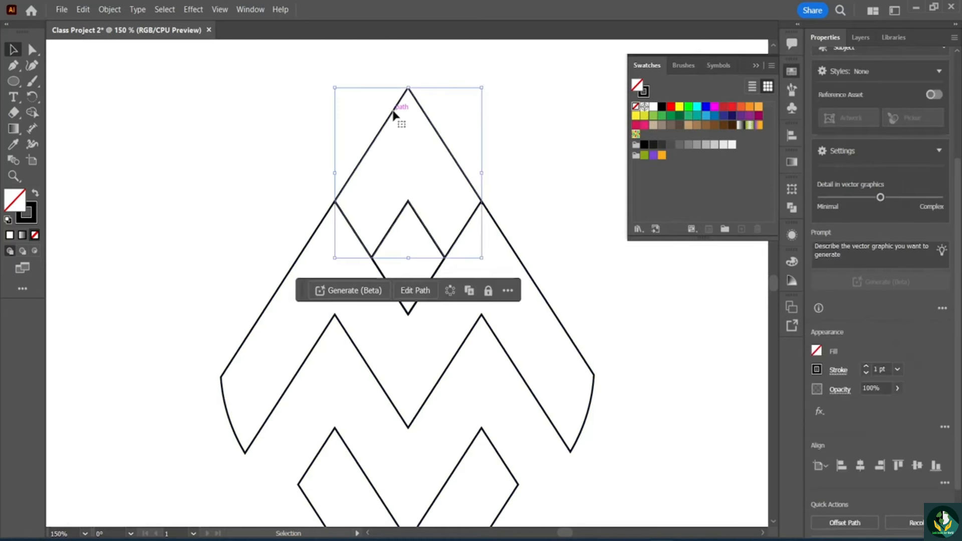
pyautogui.click(653, 125)
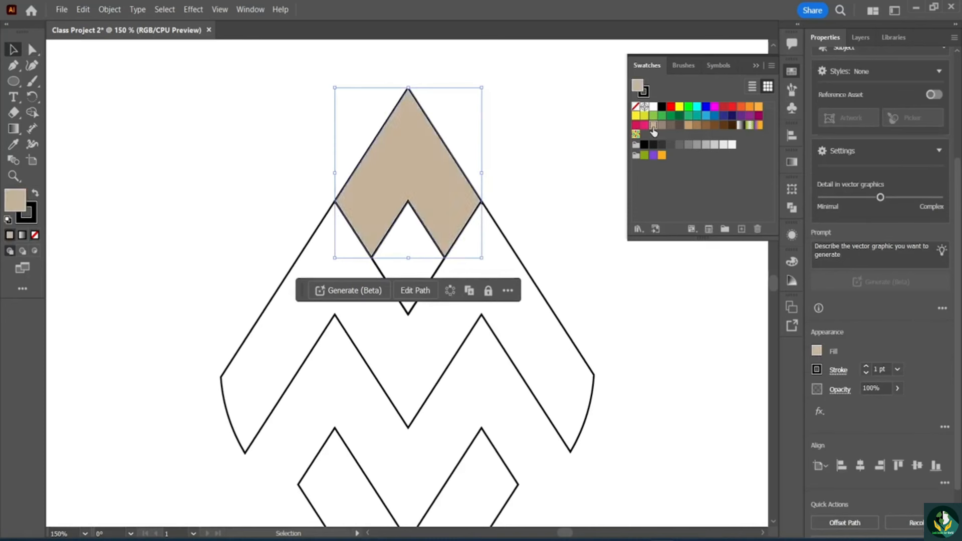
pyautogui.click(504, 241)
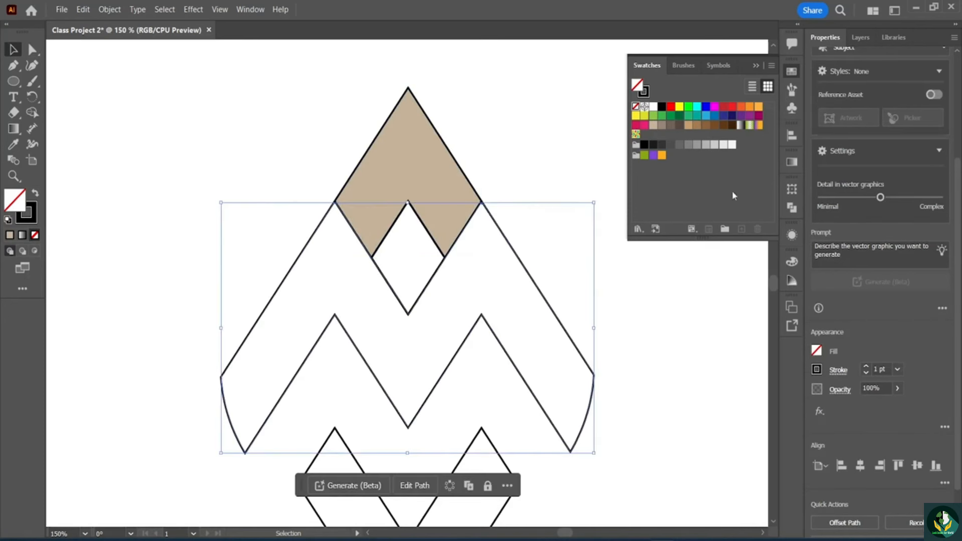
pyautogui.click(662, 125)
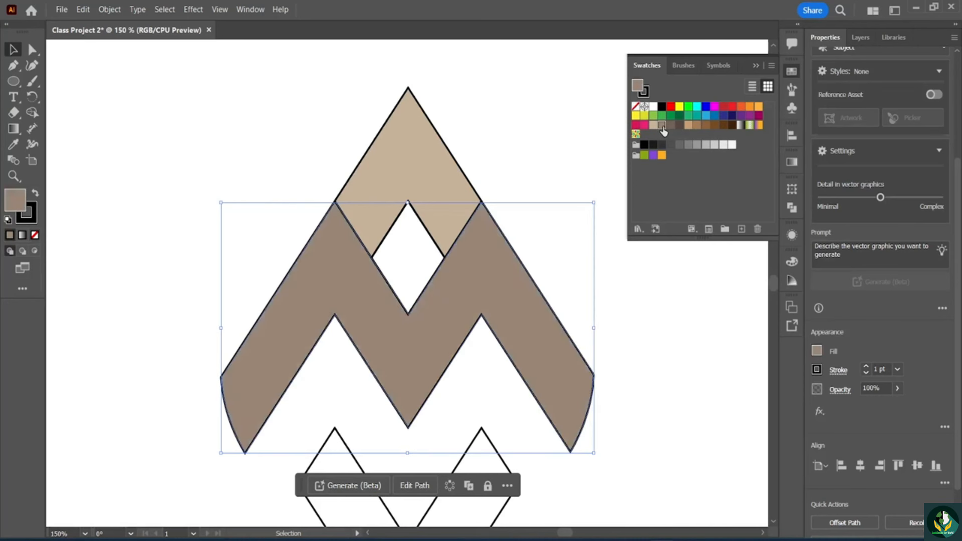
# Fill the V shape below the zigzag band with the dark brown swatch
pyautogui.click(500, 511)
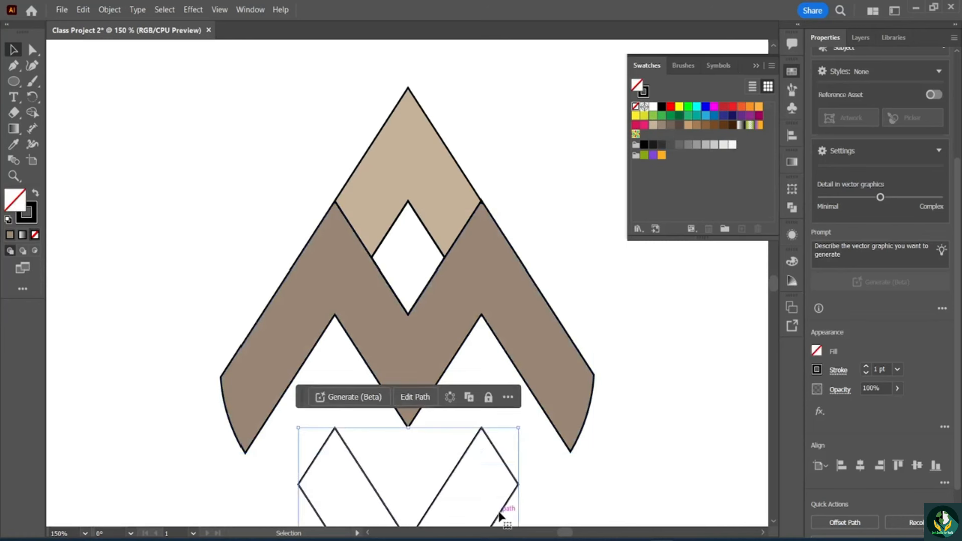
pyautogui.click(678, 126)
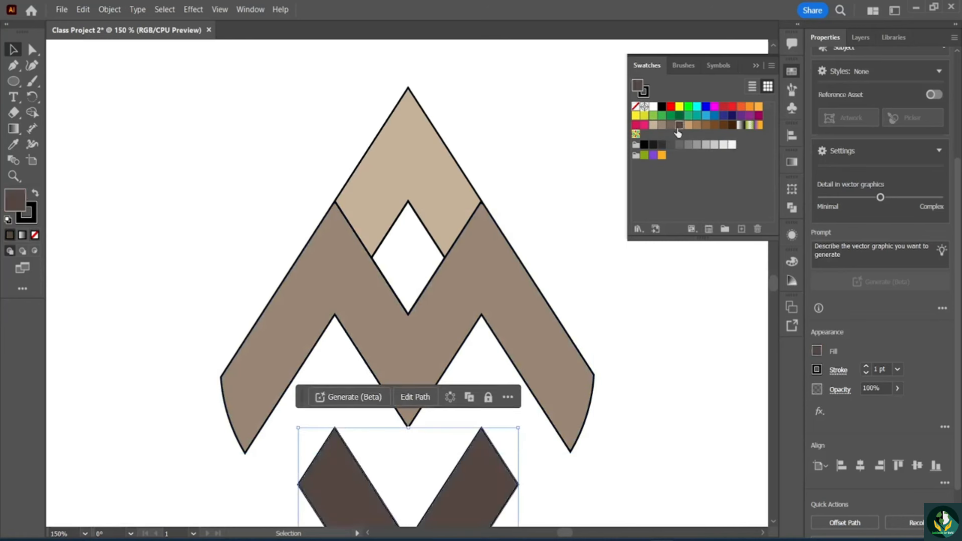
pyautogui.click(643, 287)
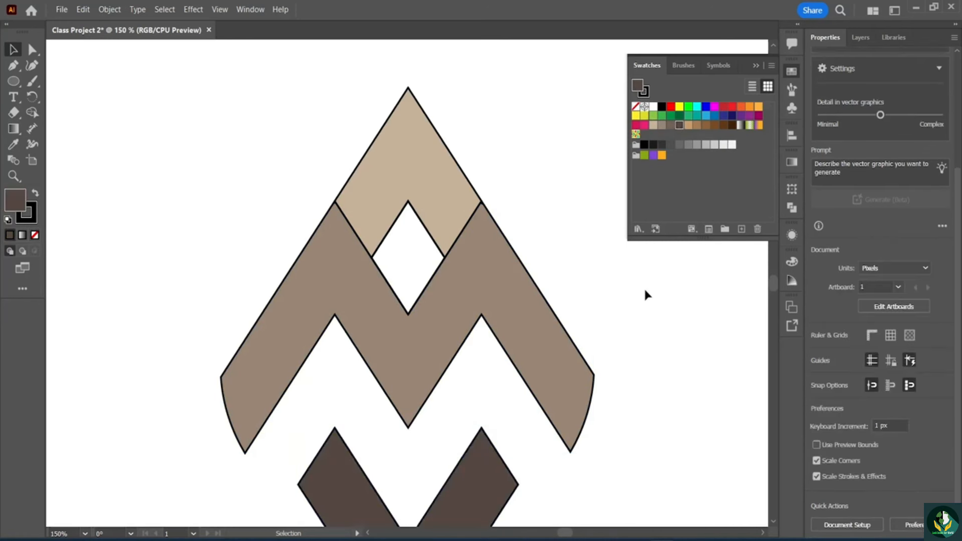
# Select all the logo shapes and group them
pyautogui.hotkey('ctrl', '0')
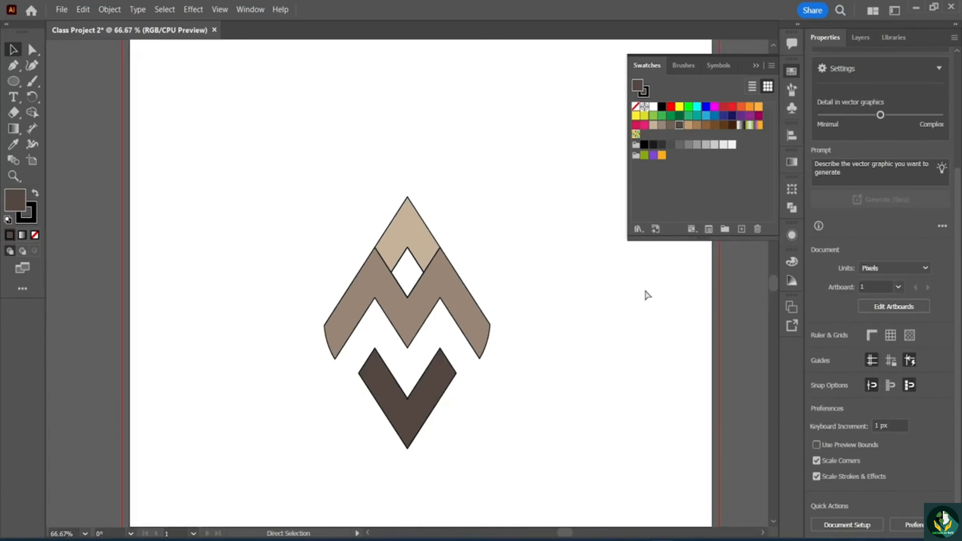
pyautogui.hotkey('ctrl', '-')
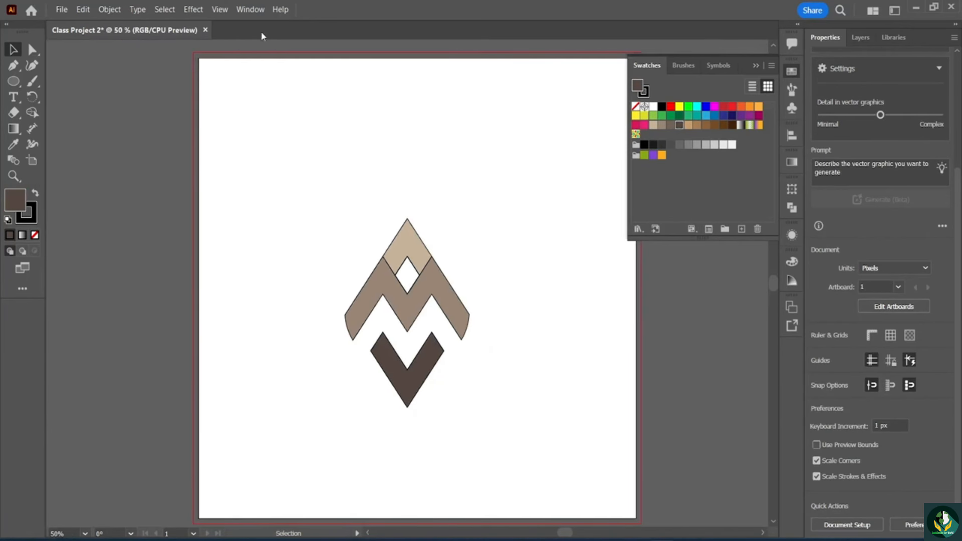
pyautogui.moveTo(326, 186); pyautogui.dragTo(477, 435)
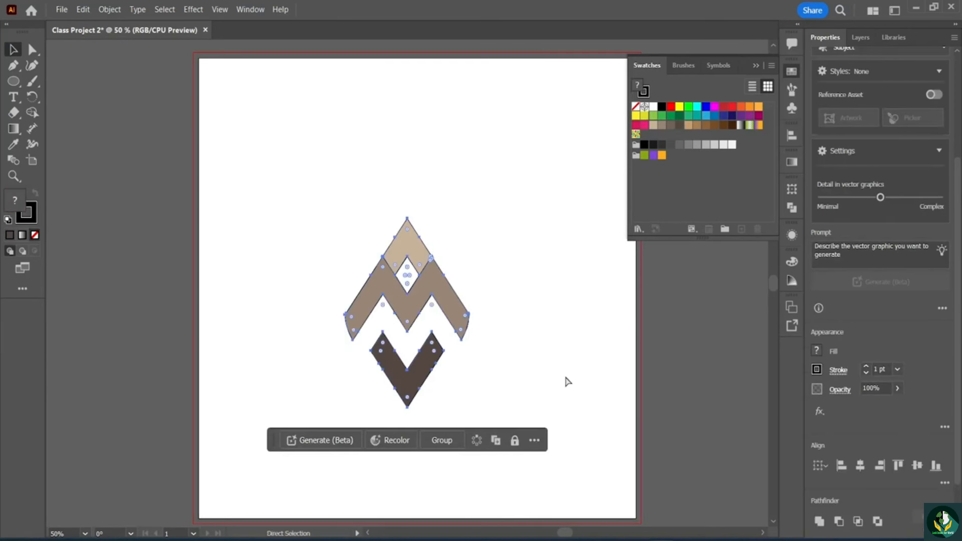
pyautogui.hotkey('ctrl', 'g')
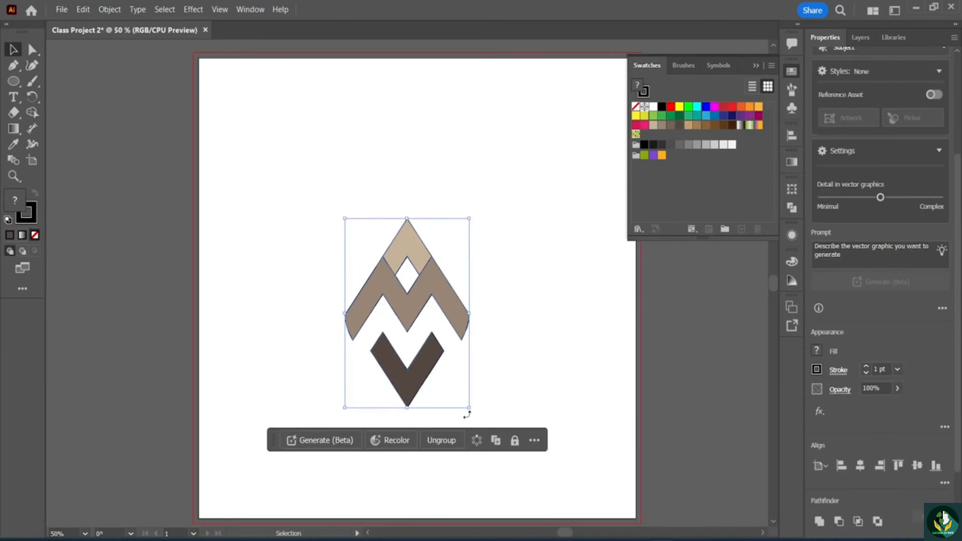
# Enlarge the grouped logo proportionally to about 1.5 times its size and reposition it near the artboard's centre
pyautogui.moveTo(471, 407); pyautogui.dragTo(581, 508)
pyautogui.moveTo(470, 344); pyautogui.dragTo(456, 223)
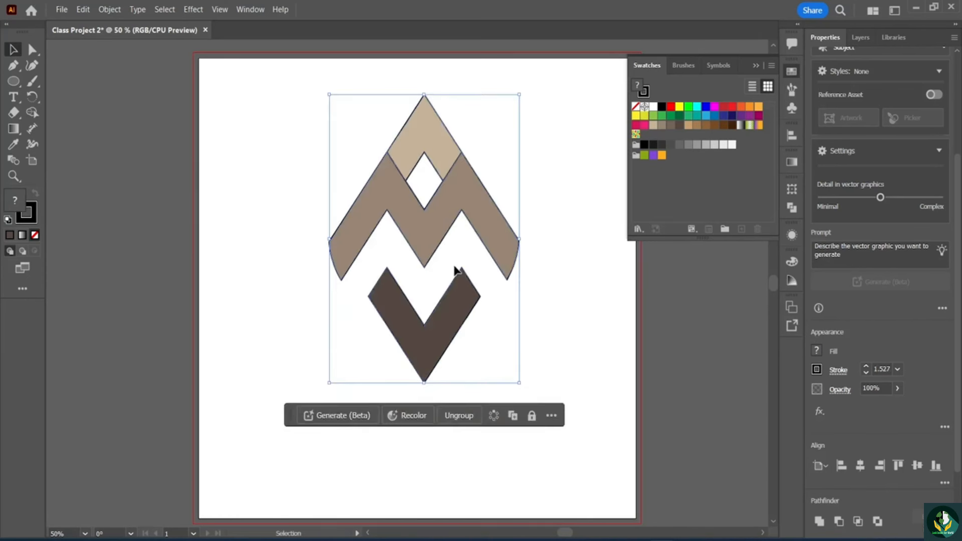
pyautogui.moveTo(431, 256); pyautogui.dragTo(434, 294)
pyautogui.click(571, 294)
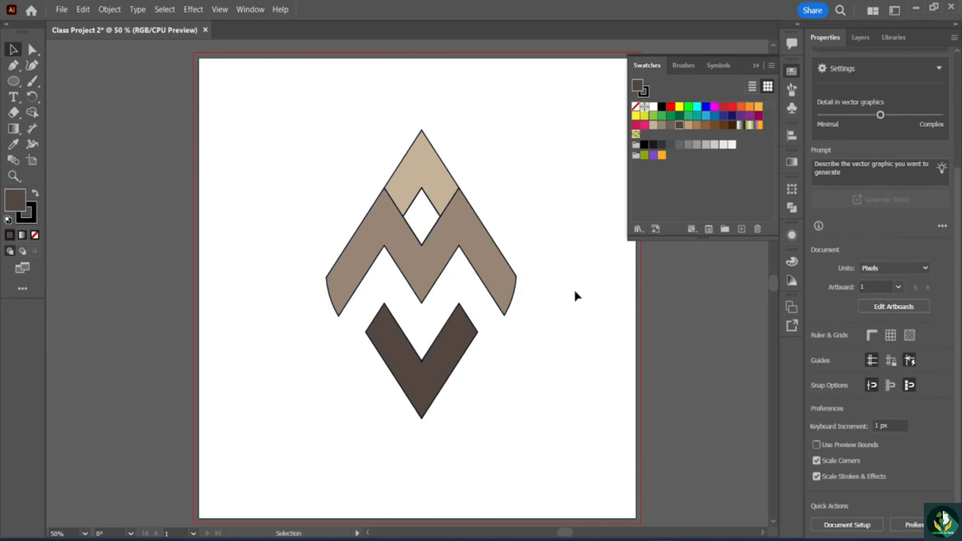
# Export the logo as a PNG named Class Project 2 at Screen (72 ppi) resolution with a transparent background
pyautogui.click(60, 11)
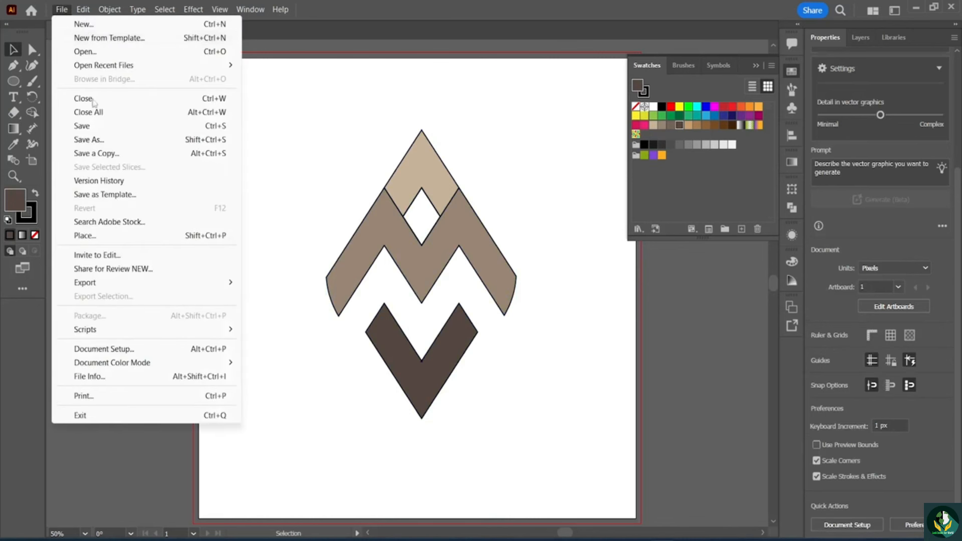
pyautogui.moveTo(100, 284)
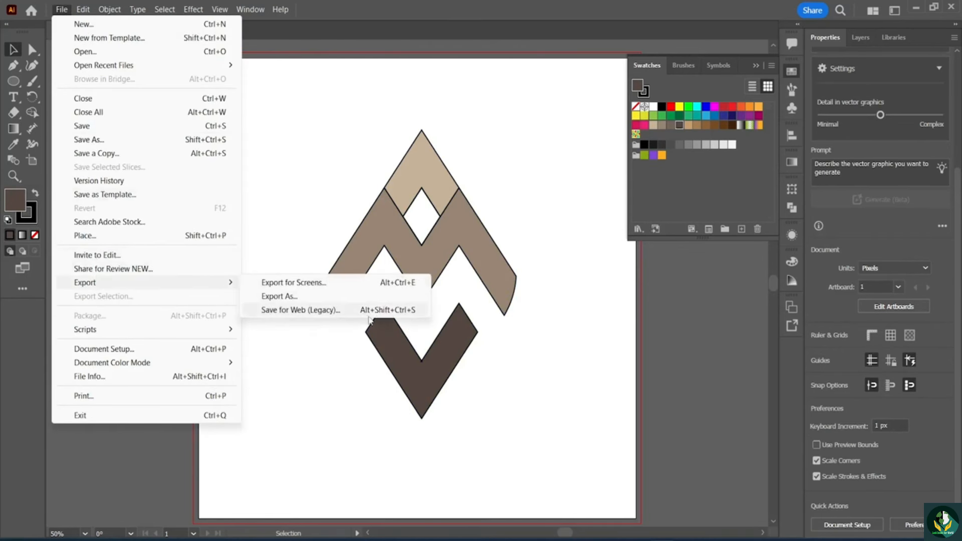
pyautogui.click(321, 299)
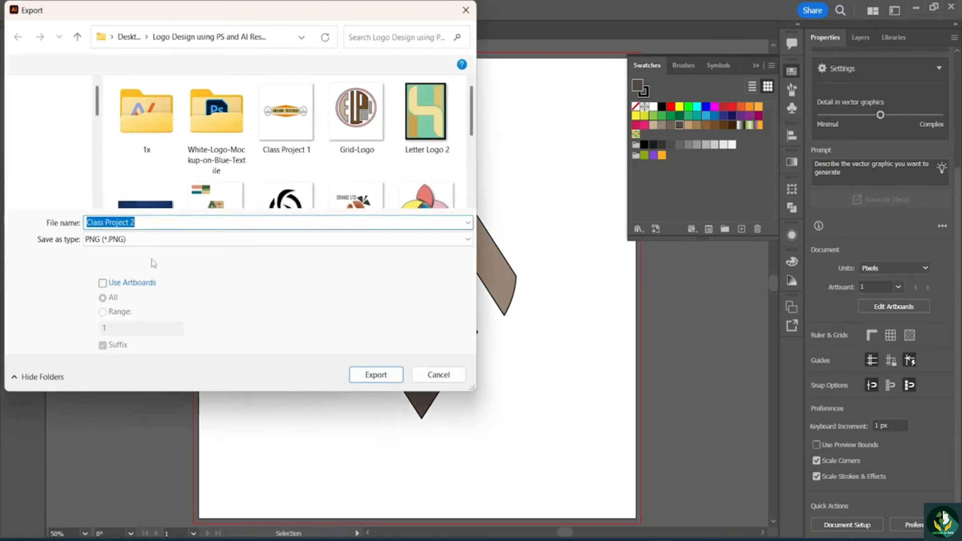
pyautogui.click(141, 223)
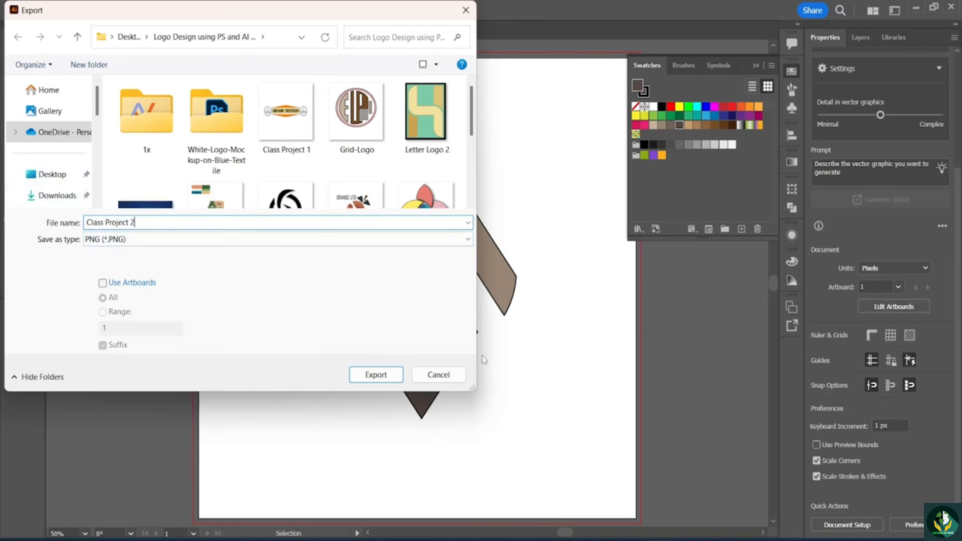
pyautogui.click(380, 378)
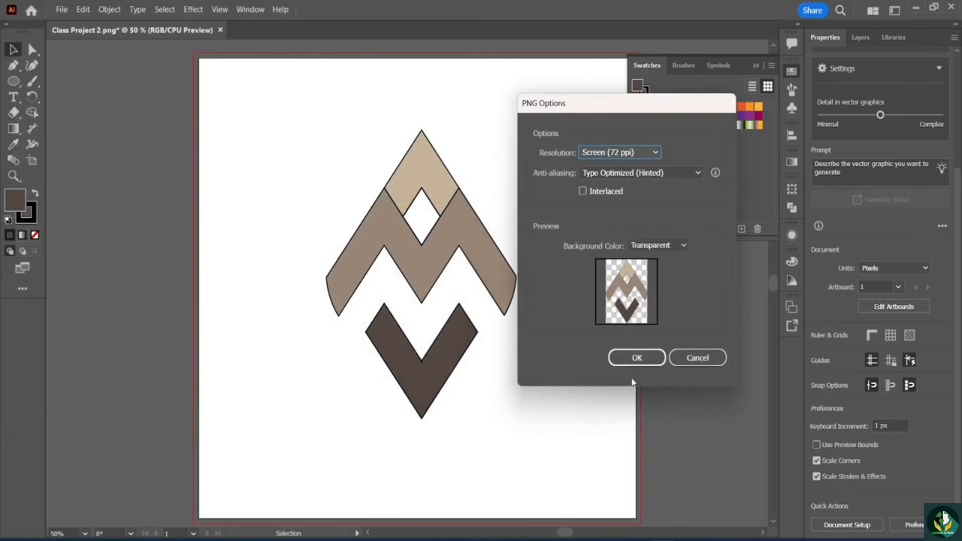
pyautogui.click(637, 357)
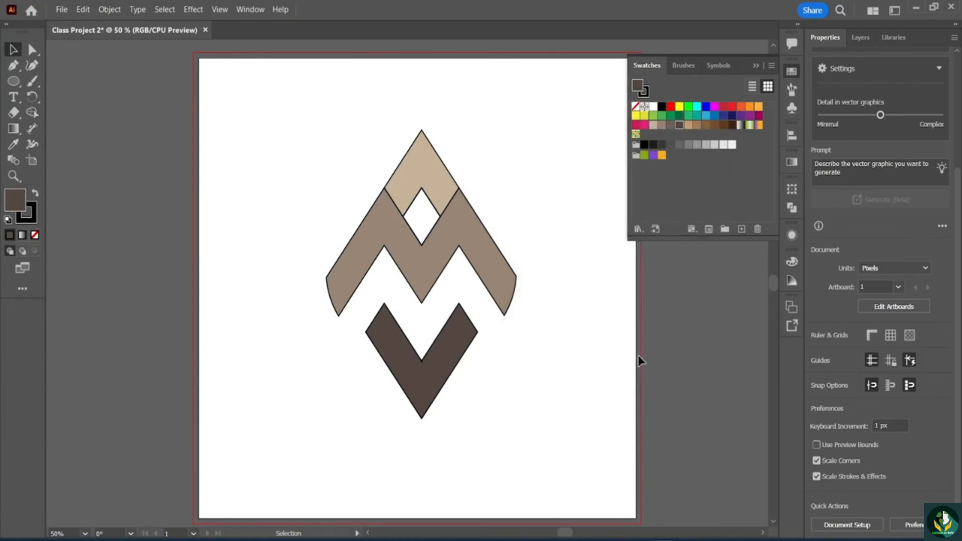